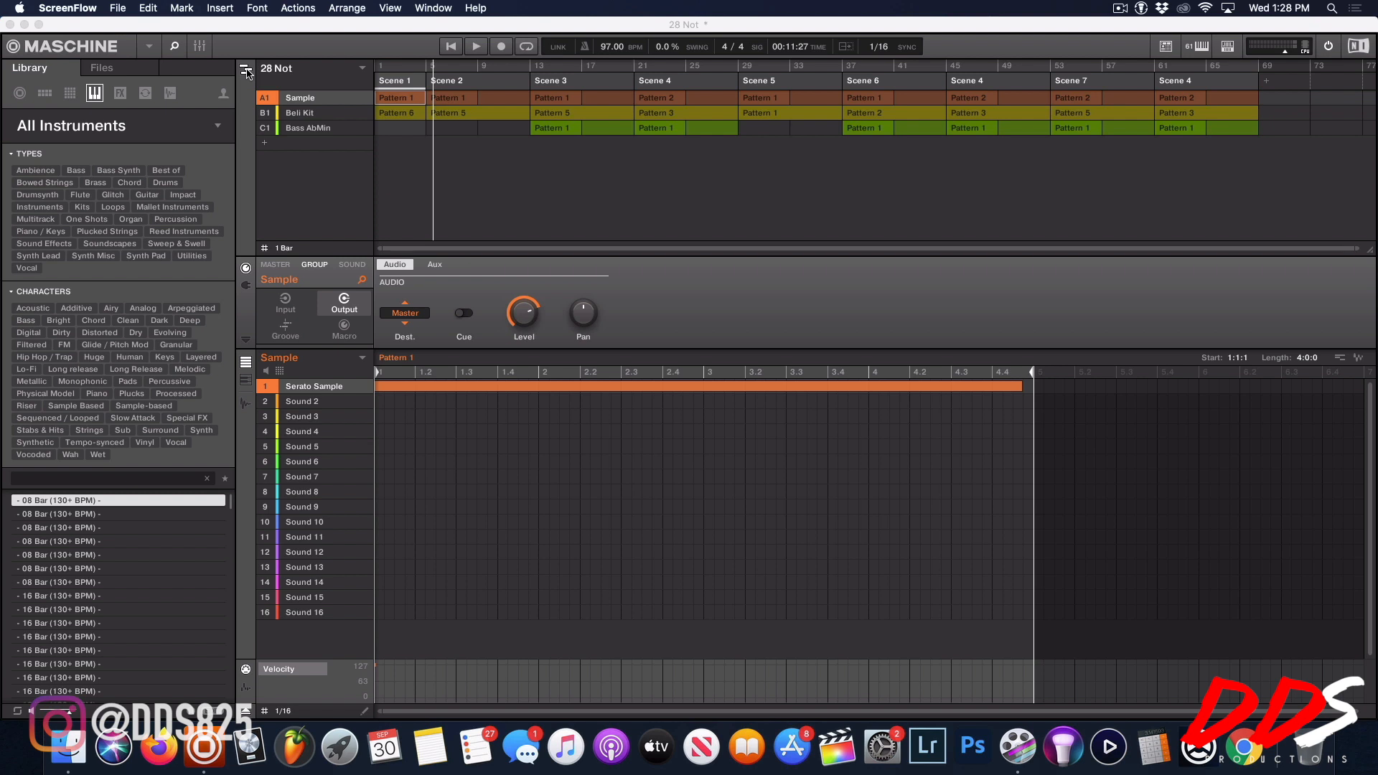
Step: Switch to the clip-launching ideas view and back to the arrangement, and rename Scene 4 as Hook
{"action": "left_click", "coordinate": [246, 70]}
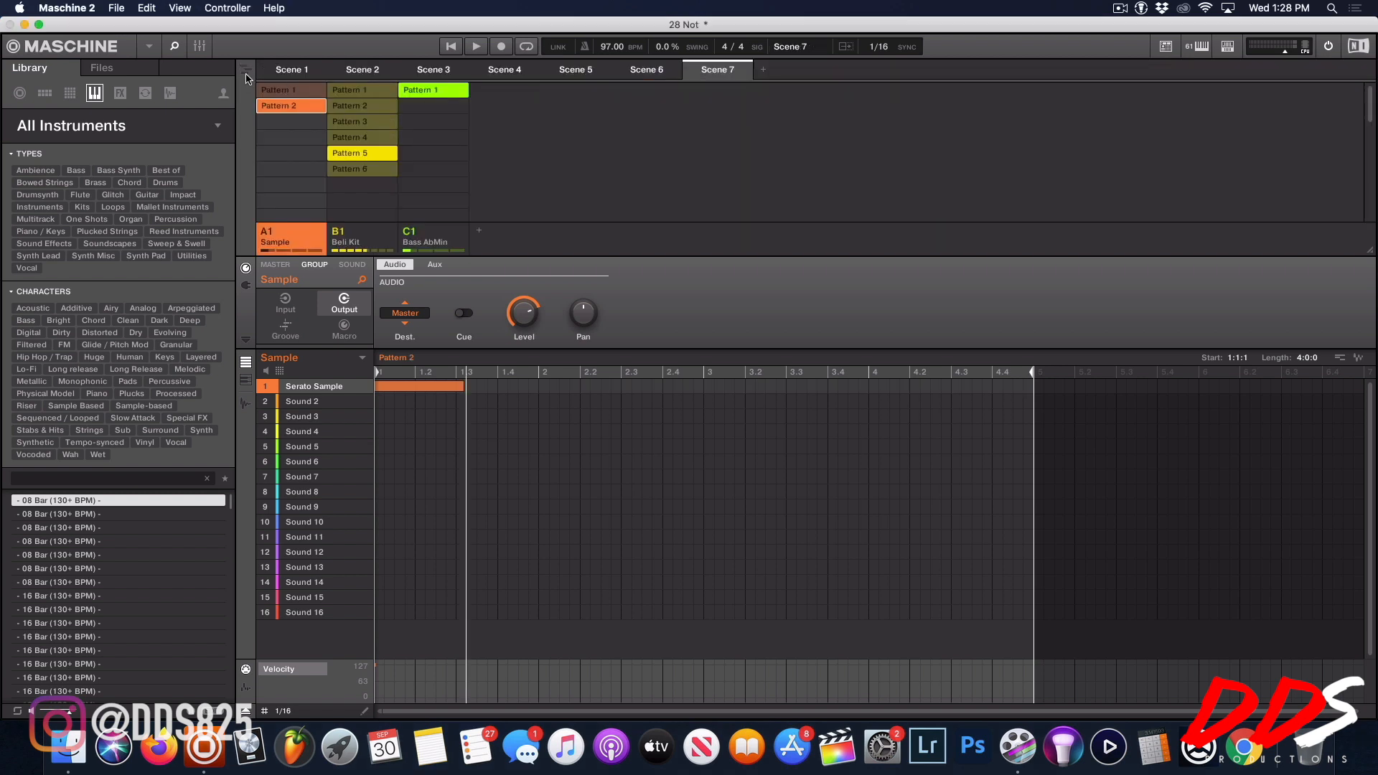
{"action": "left_click", "coordinate": [246, 74]}
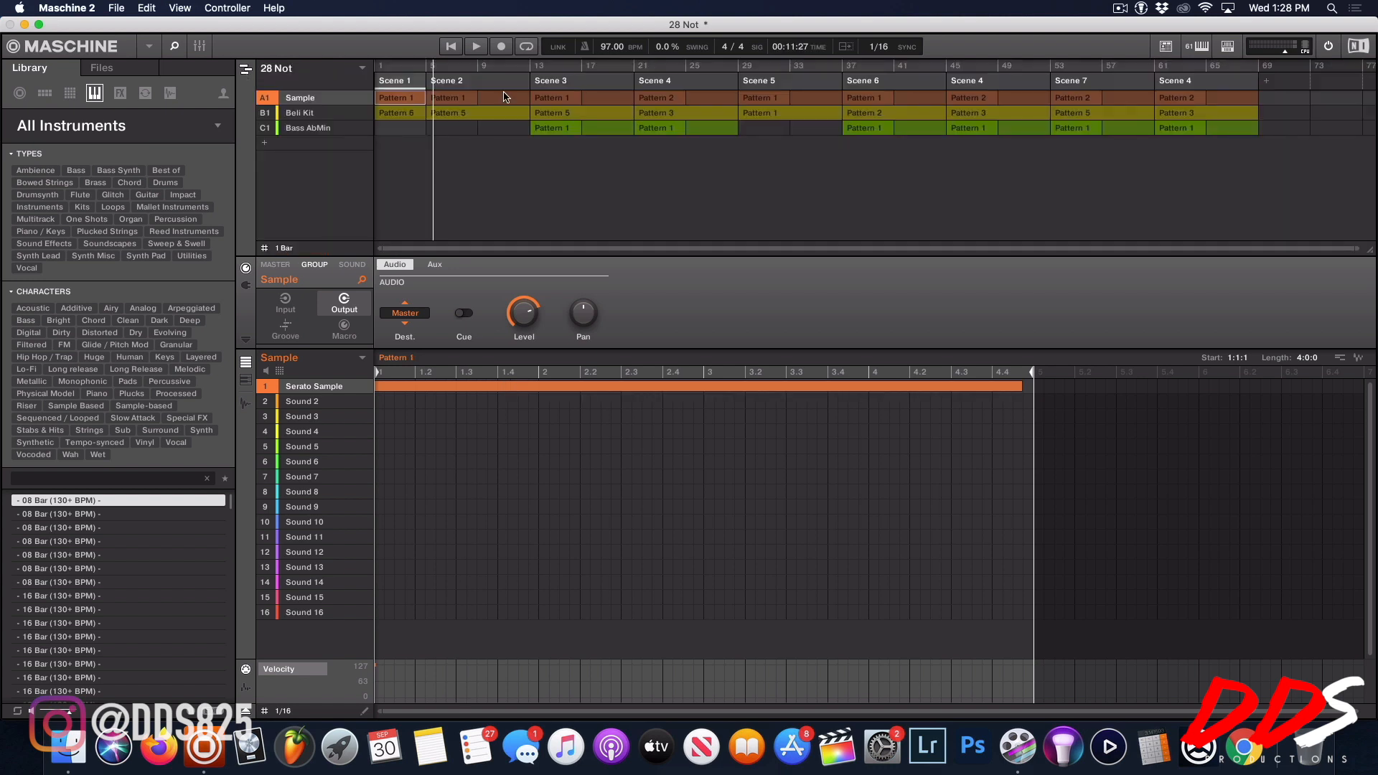
{"action": "left_click", "coordinate": [660, 85]}
{"action": "type", "text": "Hook"}
{"action": "key", "text": "Return"}
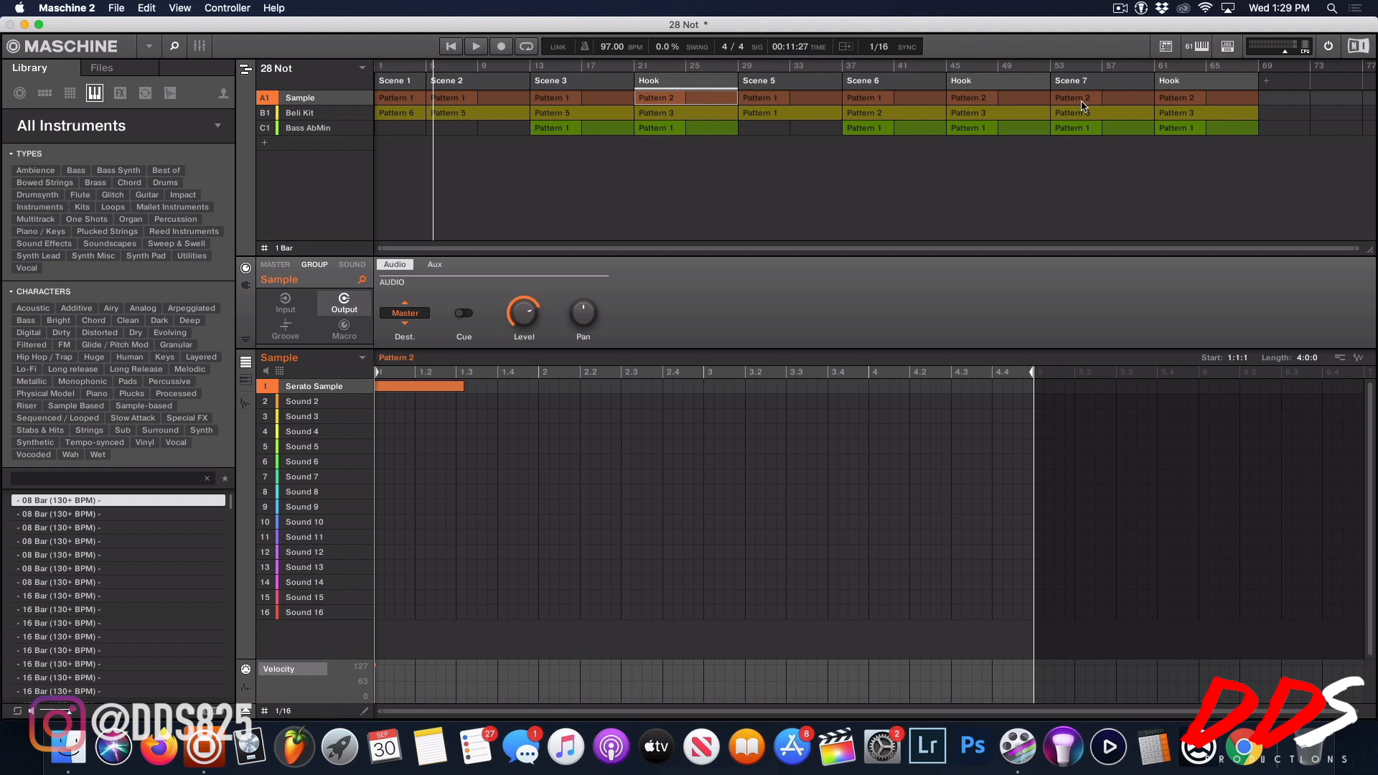
Step: Compare the Beli Kit pattern across the three Hook sections
{"action": "left_click", "coordinate": [673, 113]}
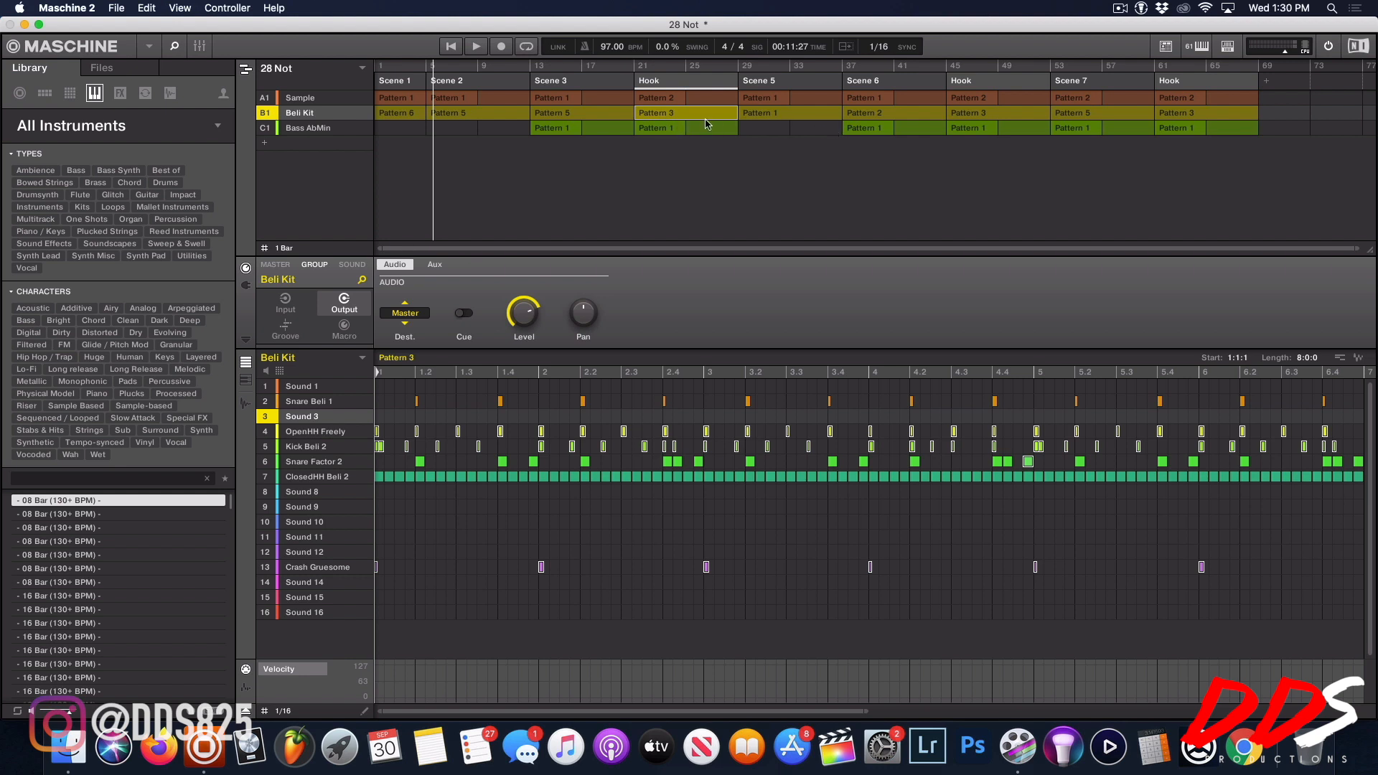
{"action": "left_click", "coordinate": [1034, 112]}
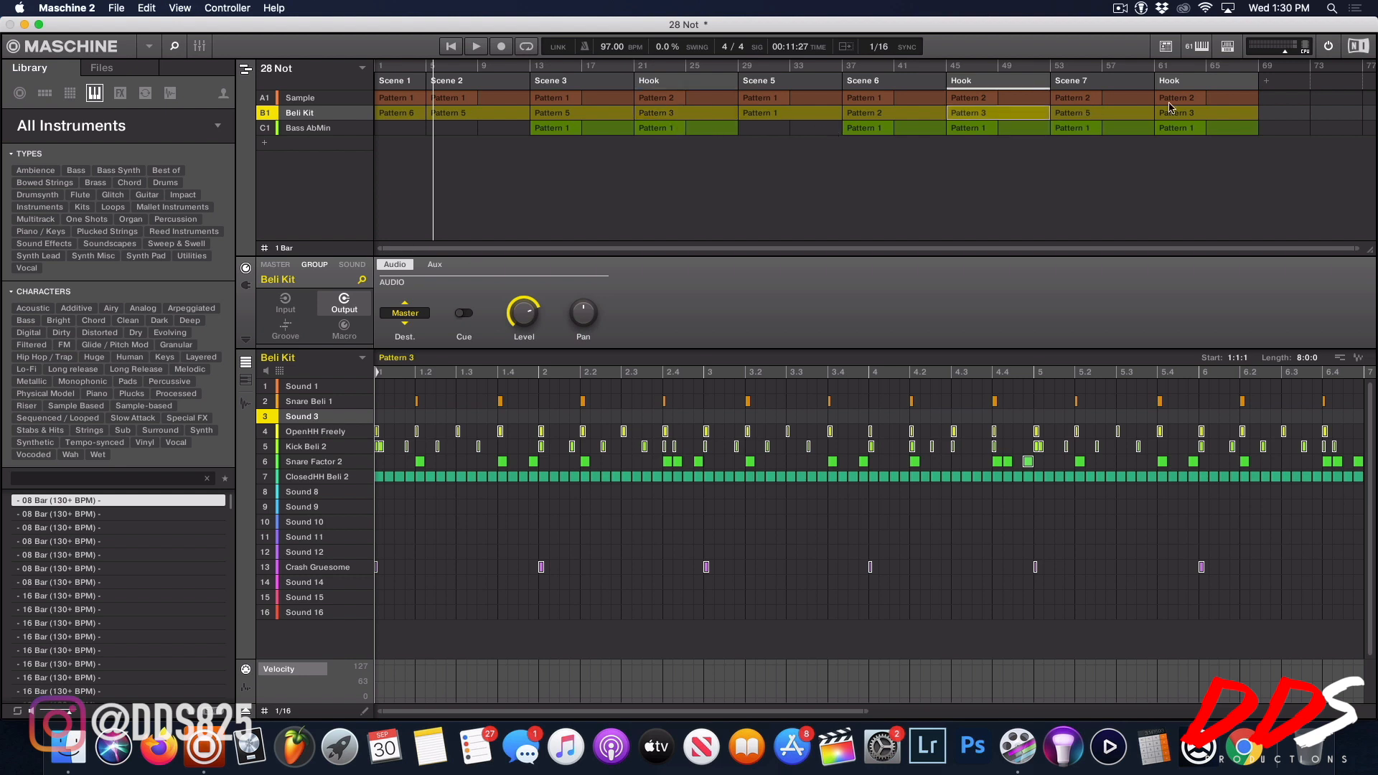
{"action": "left_click", "coordinate": [1179, 117]}
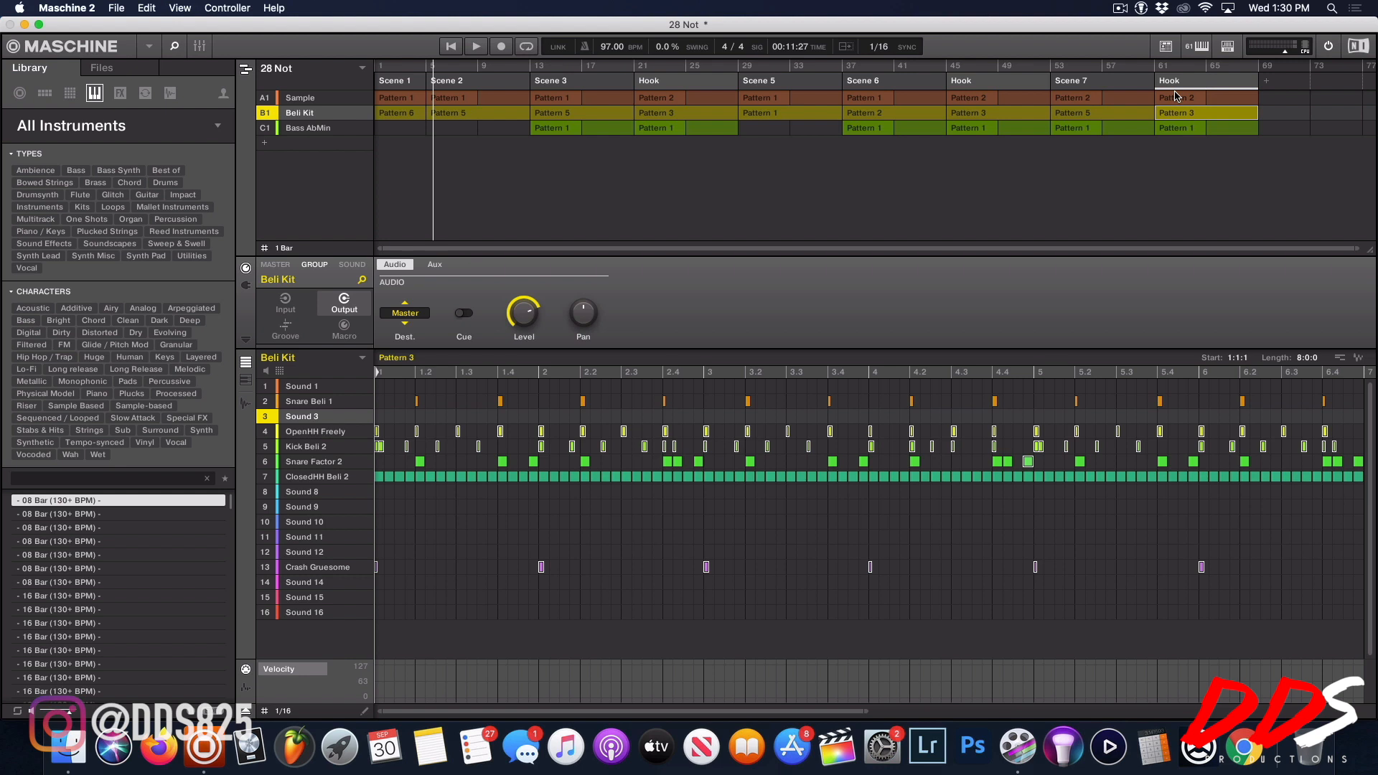
Step: Delete the Snare Factor 2 and Snare Beli 1 notes from the first four bars of Beli Kit Pattern 3
{"action": "left_click", "coordinate": [380, 388]}
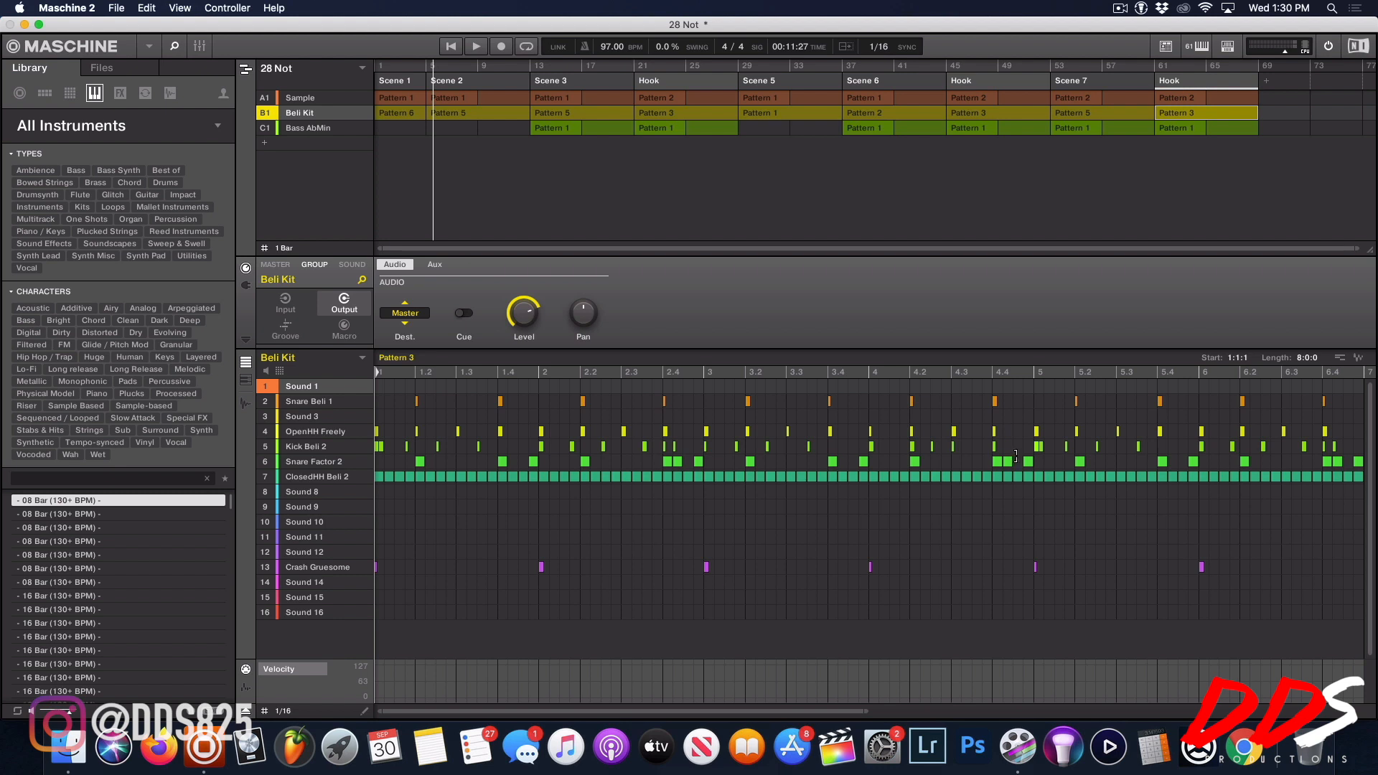
{"action": "left_click_drag", "start_coordinate": [1035, 463], "coordinate": [389, 467]}
{"action": "key", "text": "BackSpace"}
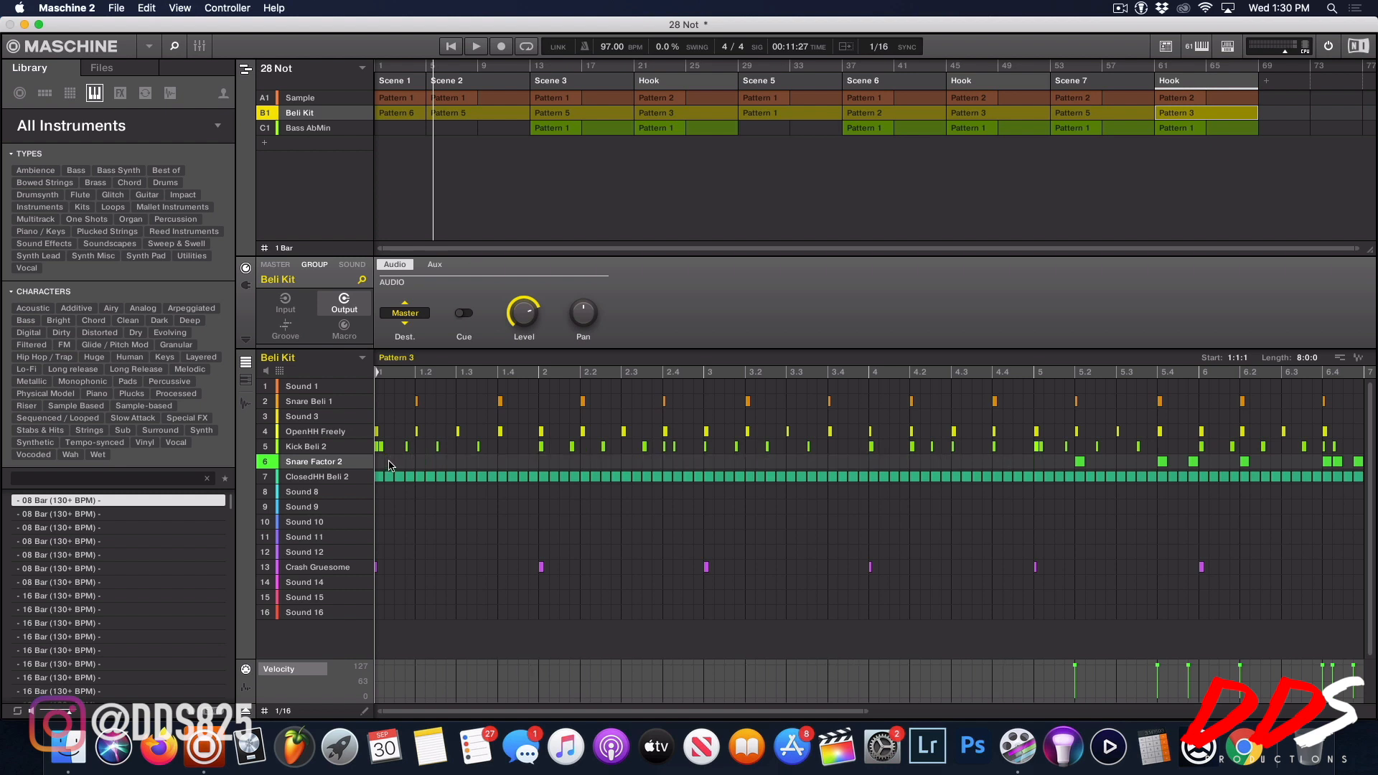
{"action": "left_click_drag", "start_coordinate": [404, 395], "coordinate": [1031, 403]}
{"action": "key", "text": "BackSpace"}
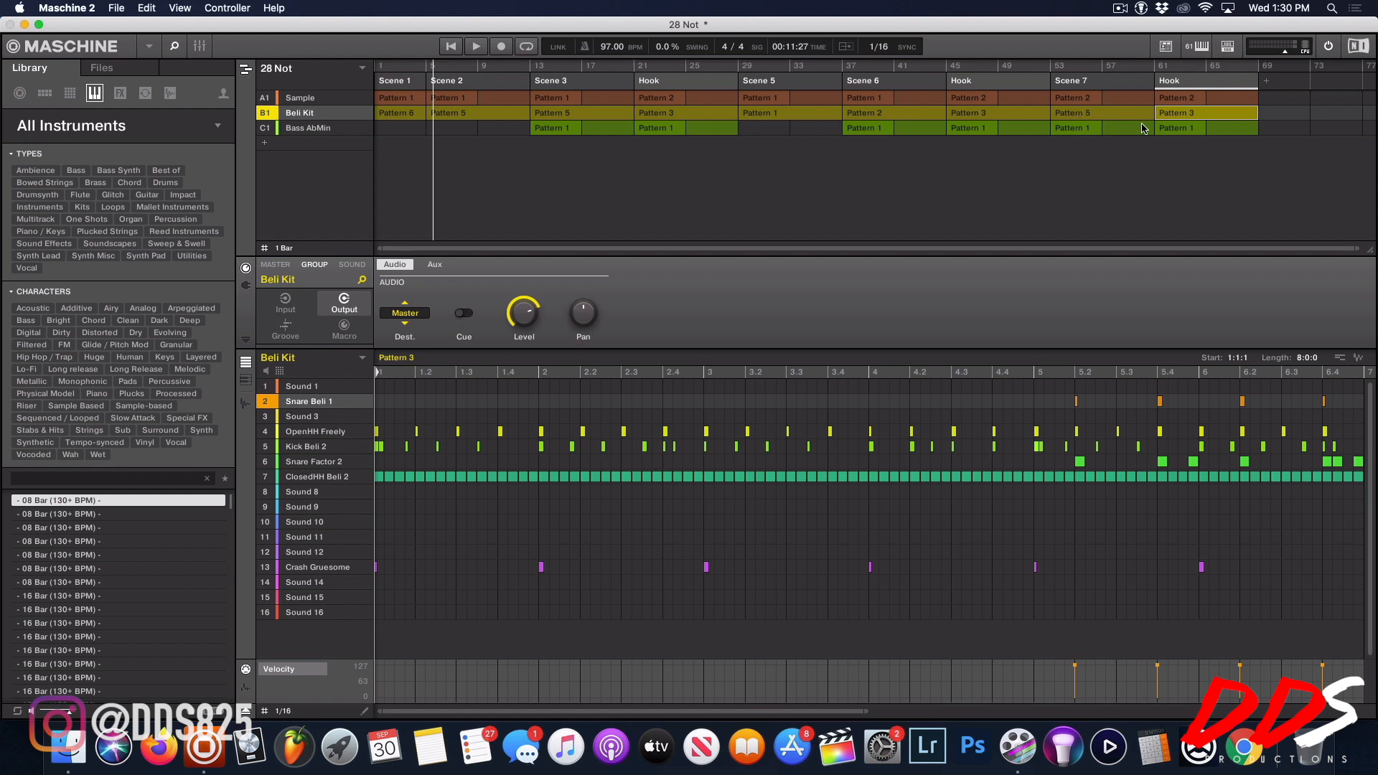
Step: Check the Beli Kit pattern in the other Hook sections and undo the snare deletions
{"action": "left_click", "coordinate": [1025, 119]}
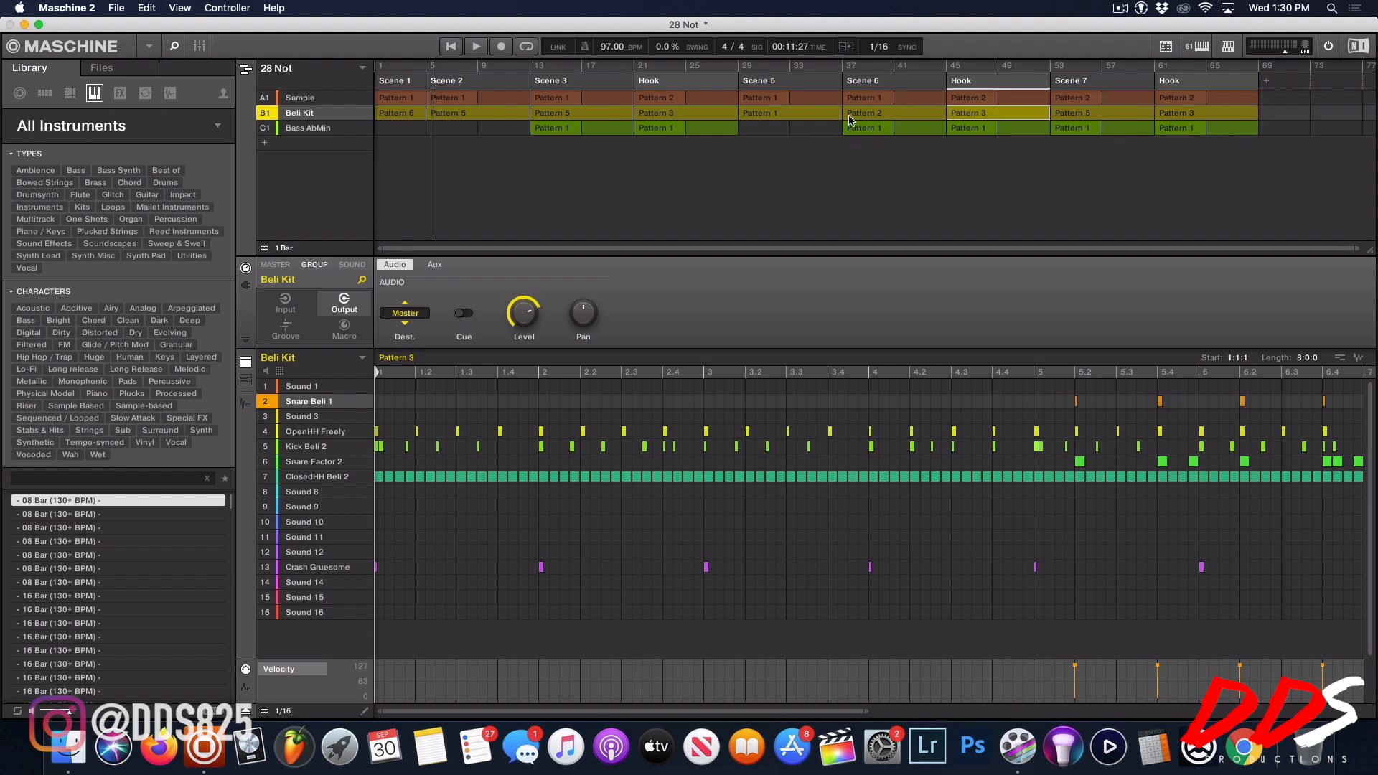
{"action": "left_click", "coordinate": [680, 120]}
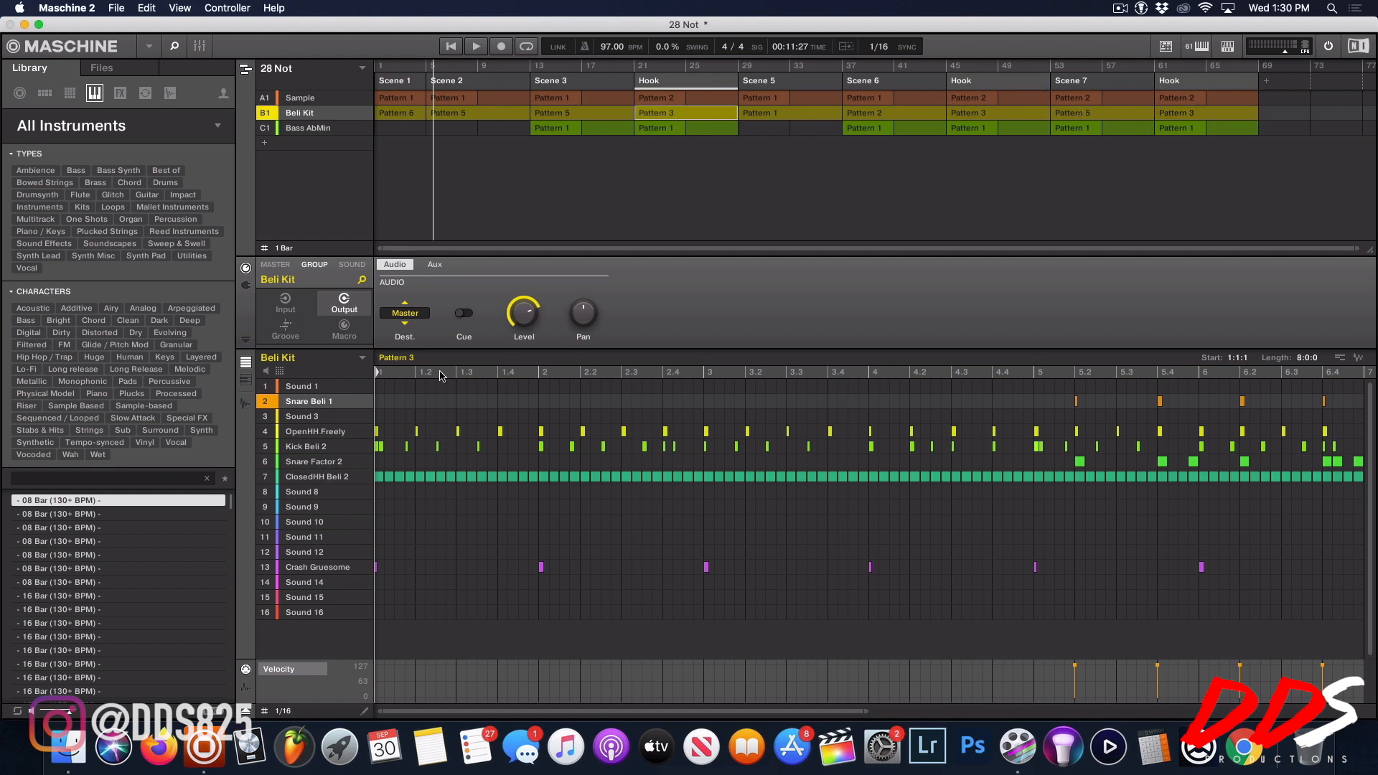
{"action": "left_click", "coordinate": [1168, 120]}
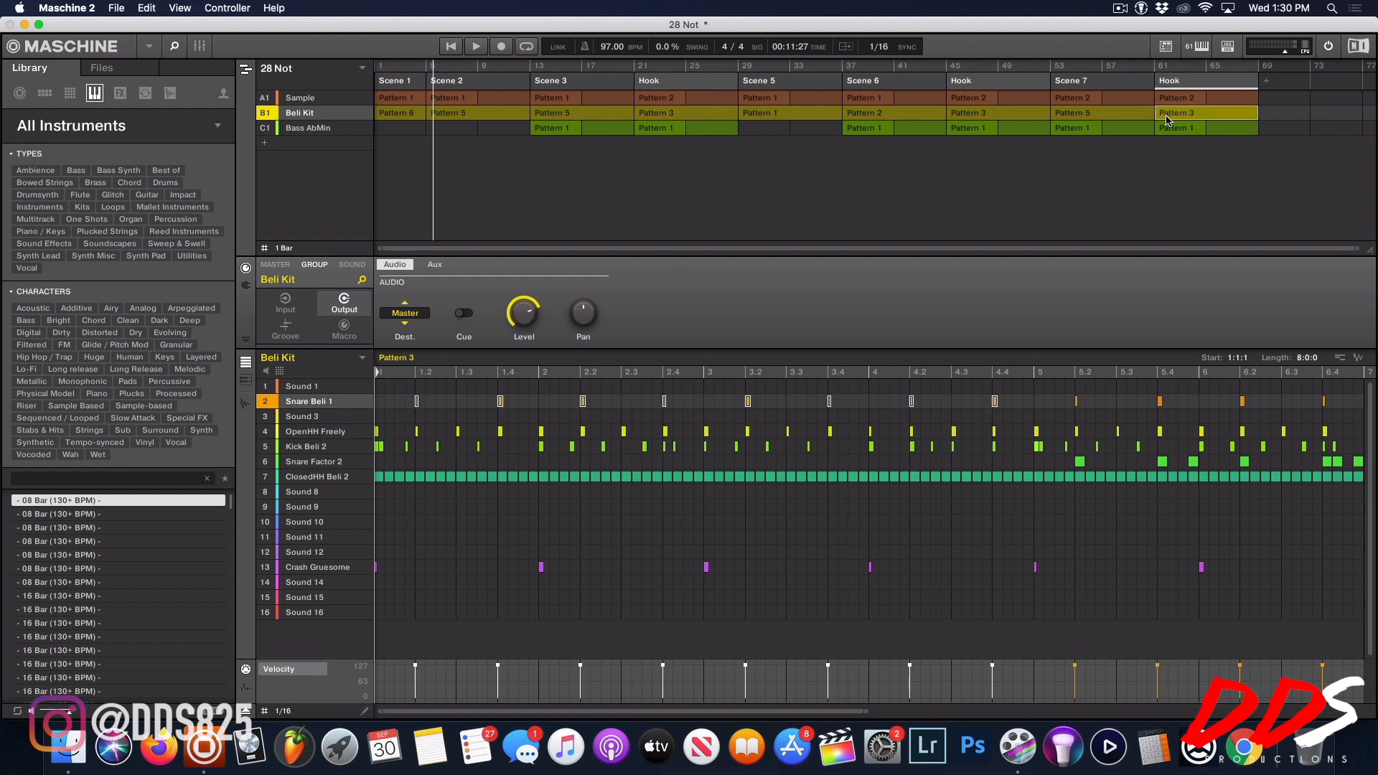
{"action": "key", "text": "super+v"}
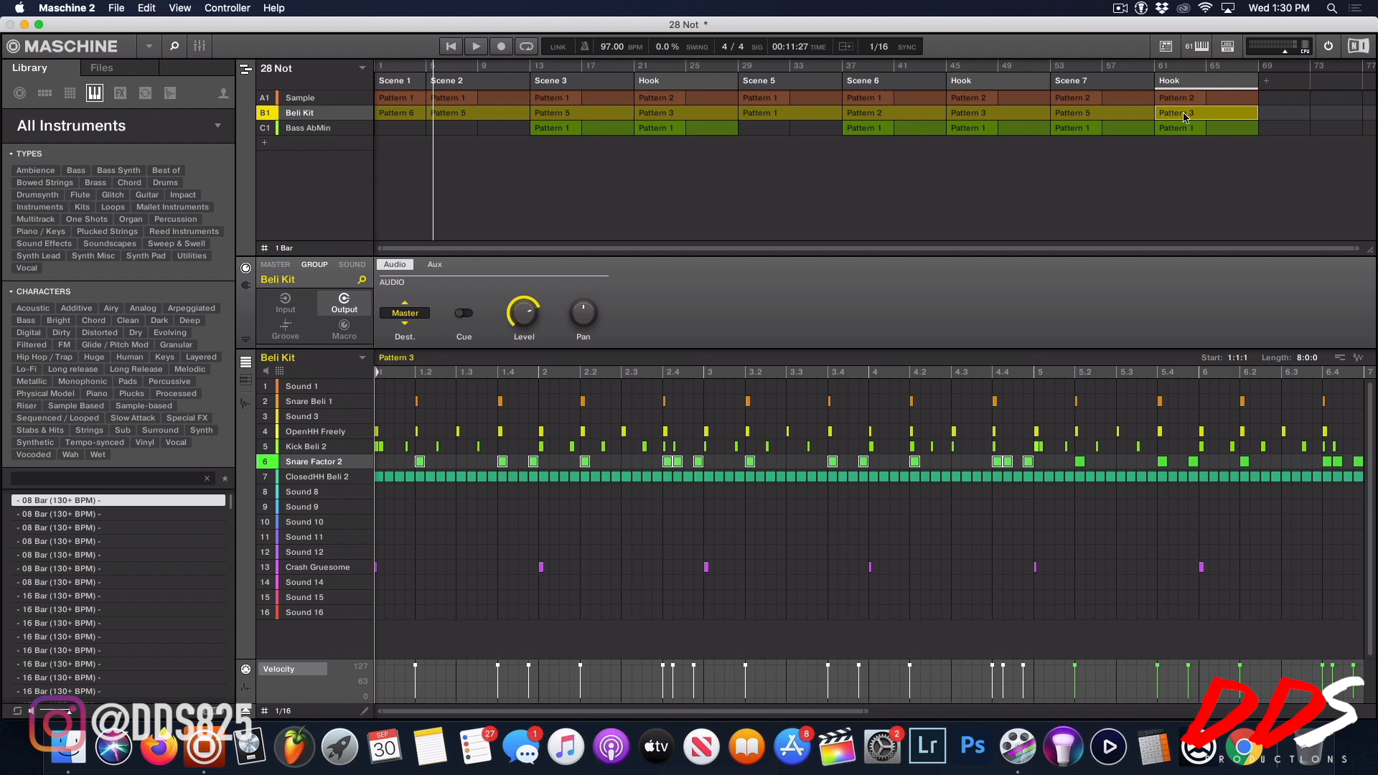
Step: Convert the final Hook's Beli Kit pattern to a clip and delete its Snare Factor 2 and Snare Beli 1 notes in bars 61 to 64
{"action": "right_click", "coordinate": [1185, 117]}
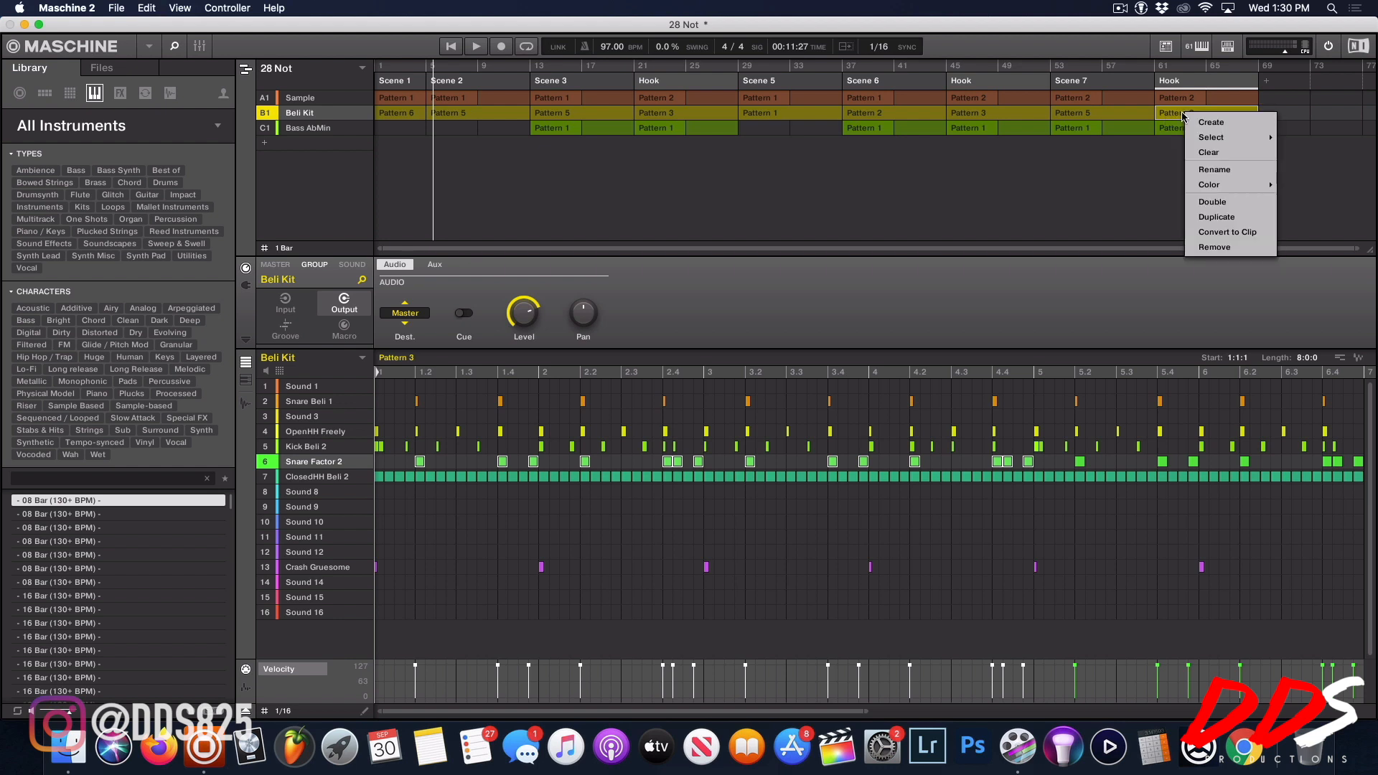
{"action": "left_click", "coordinate": [1236, 230]}
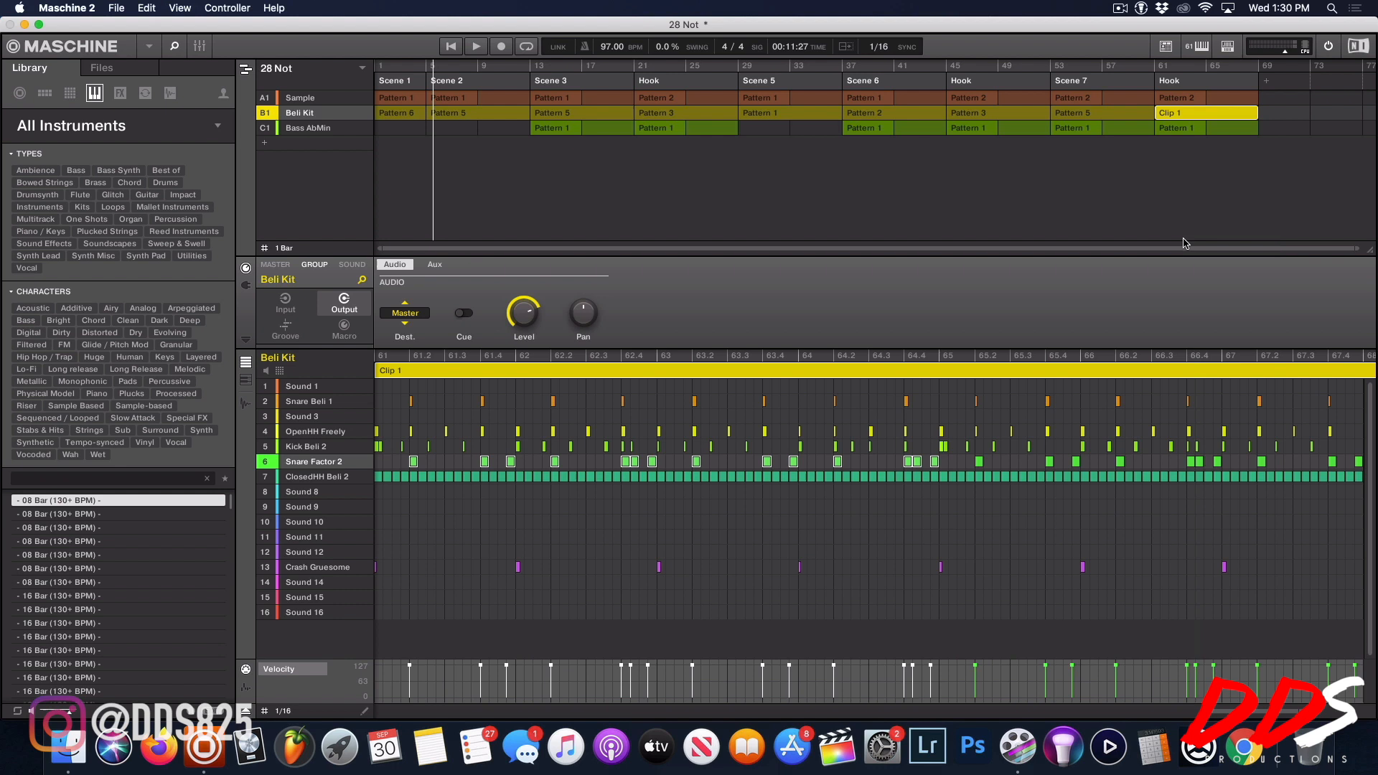
{"action": "double_click", "coordinate": [382, 465]}
{"action": "left_click_drag", "start_coordinate": [382, 466], "coordinate": [725, 460]}
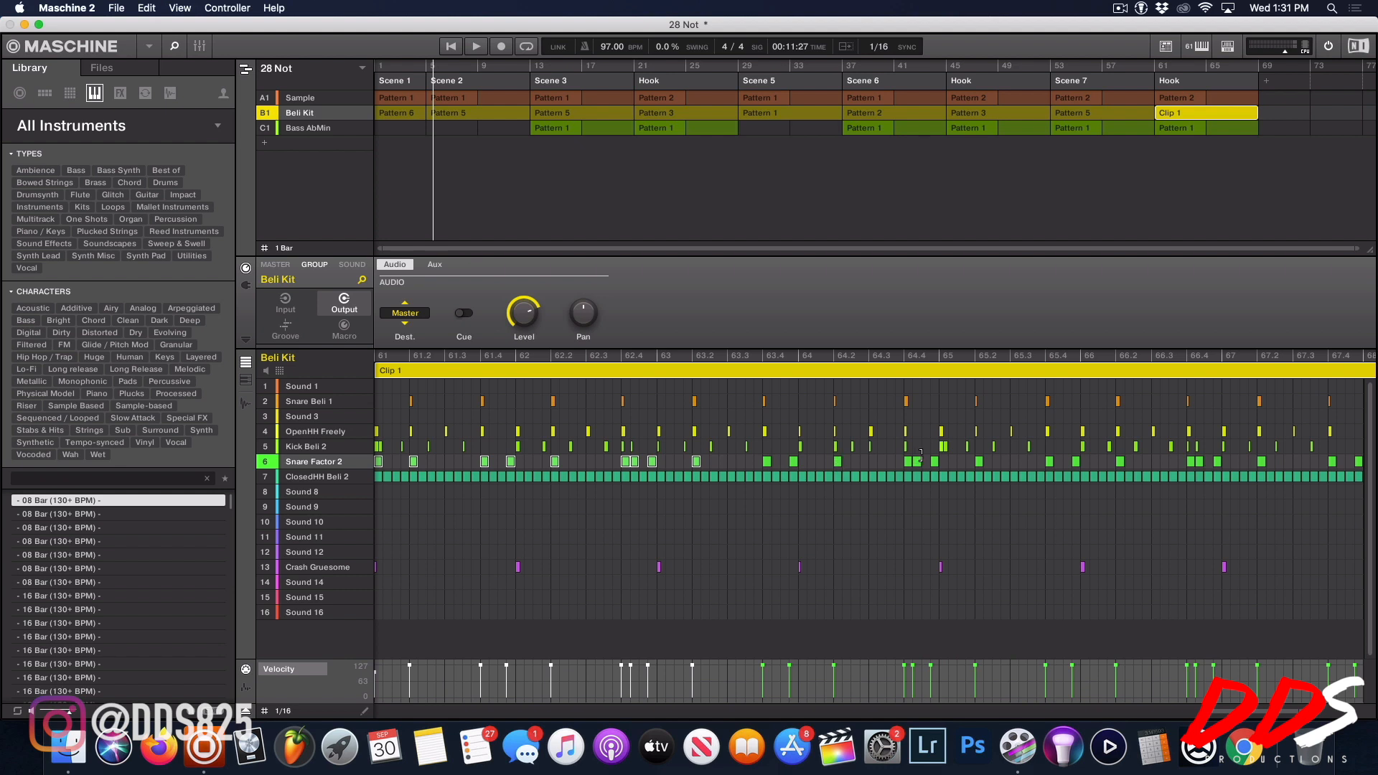
{"action": "left_click_drag", "start_coordinate": [934, 459], "coordinate": [713, 466]}
{"action": "key", "text": "Delete"}
{"action": "left_click_drag", "start_coordinate": [727, 409], "coordinate": [1300, 391]}
{"action": "key", "text": "Delete"}
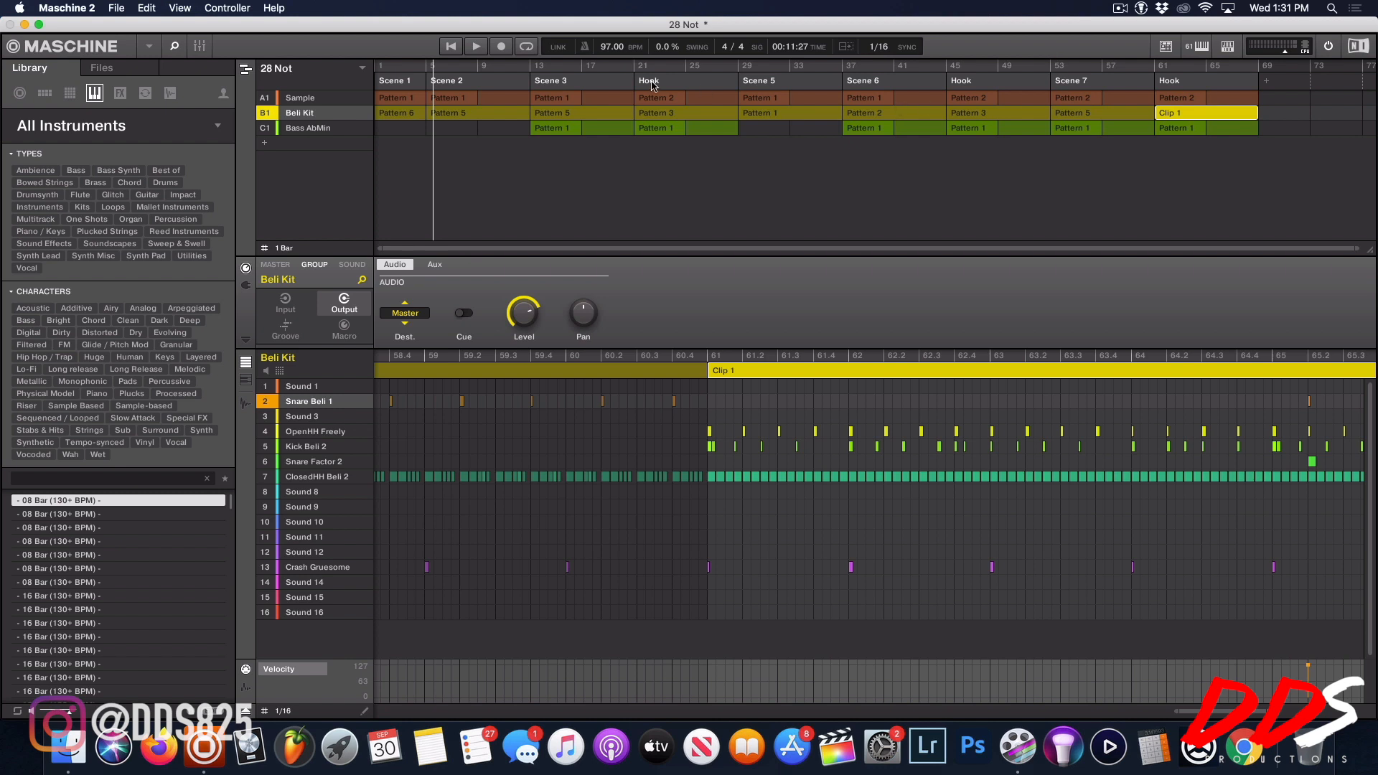
Step: Play the second Hook, then play from late Scene 7 into the final Hook to compare the drums
{"action": "left_click", "coordinate": [1090, 69]}
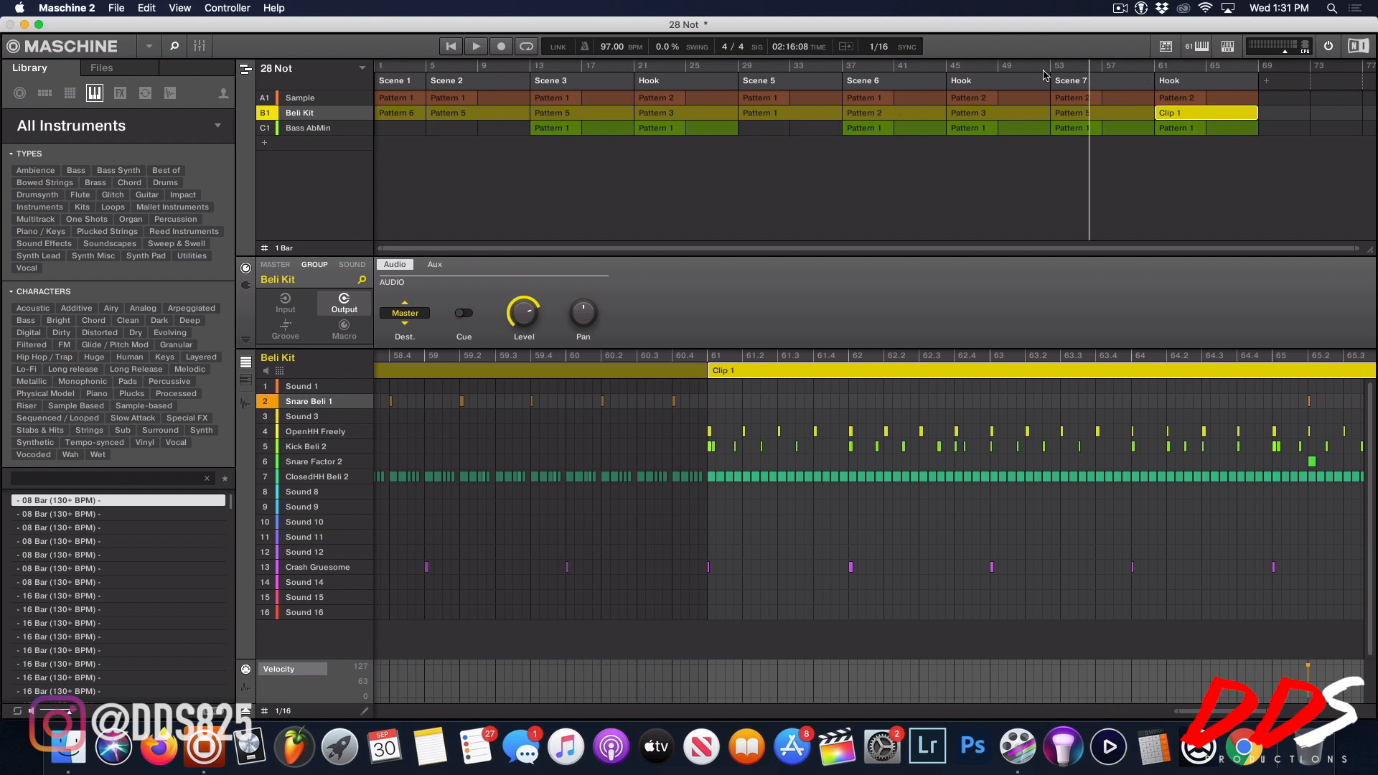
{"action": "left_click", "coordinate": [942, 66]}
{"action": "key", "text": "space"}
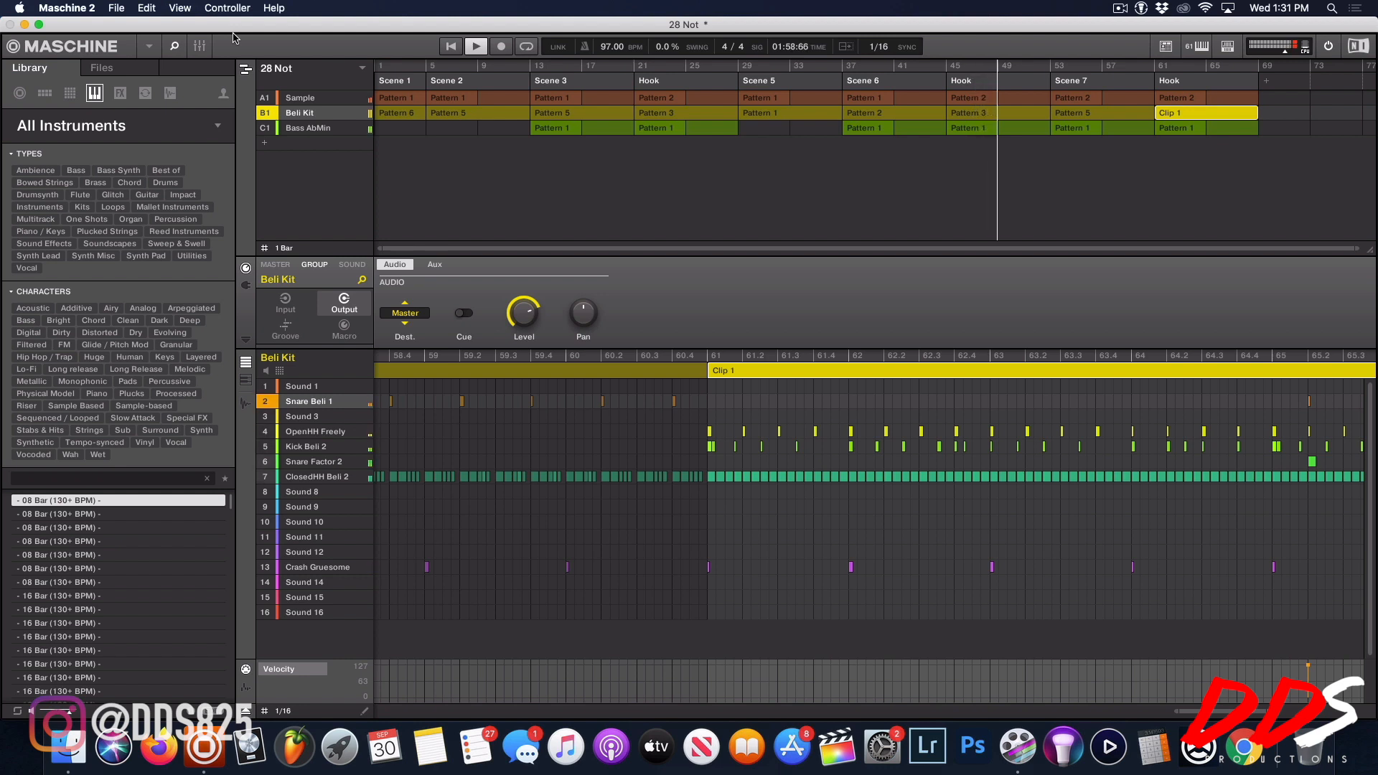
{"action": "left_click", "coordinate": [1103, 66]}
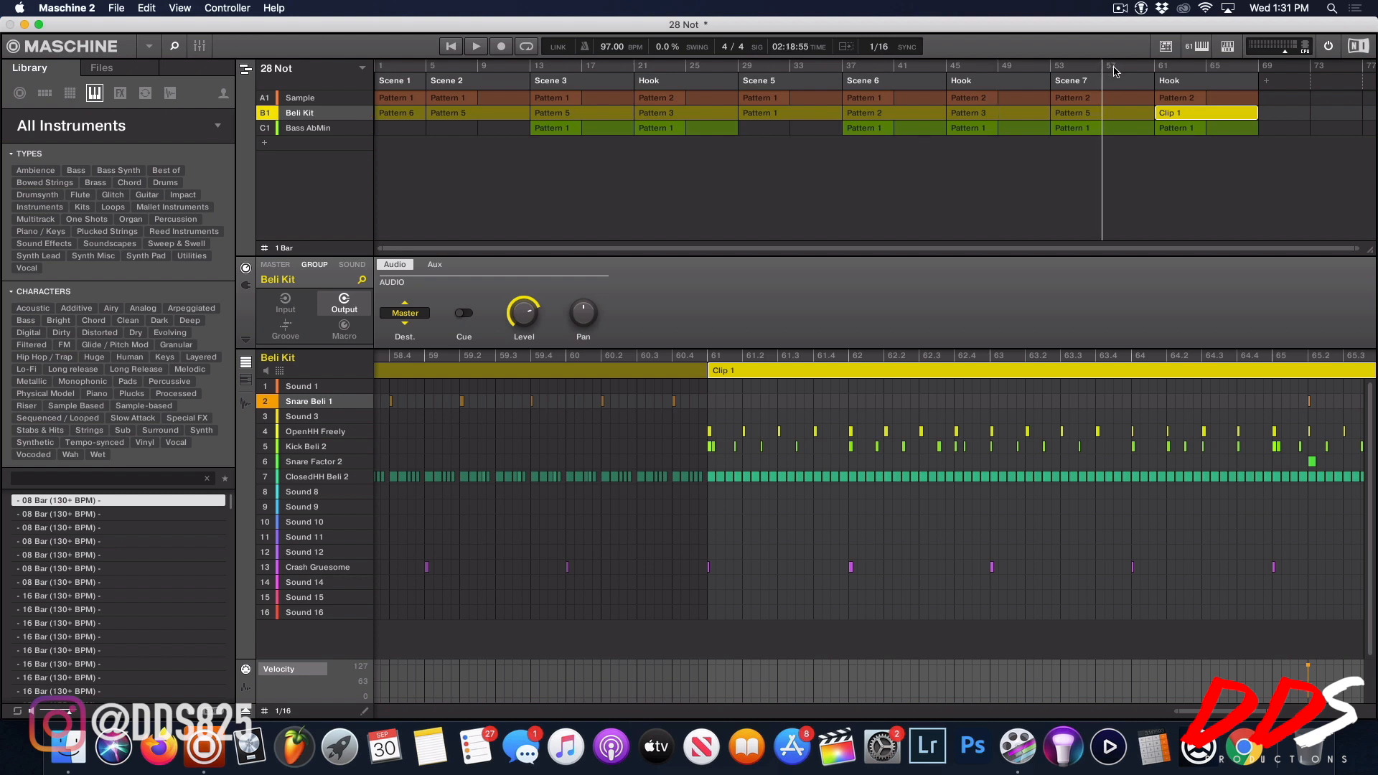
{"action": "key", "text": "space"}
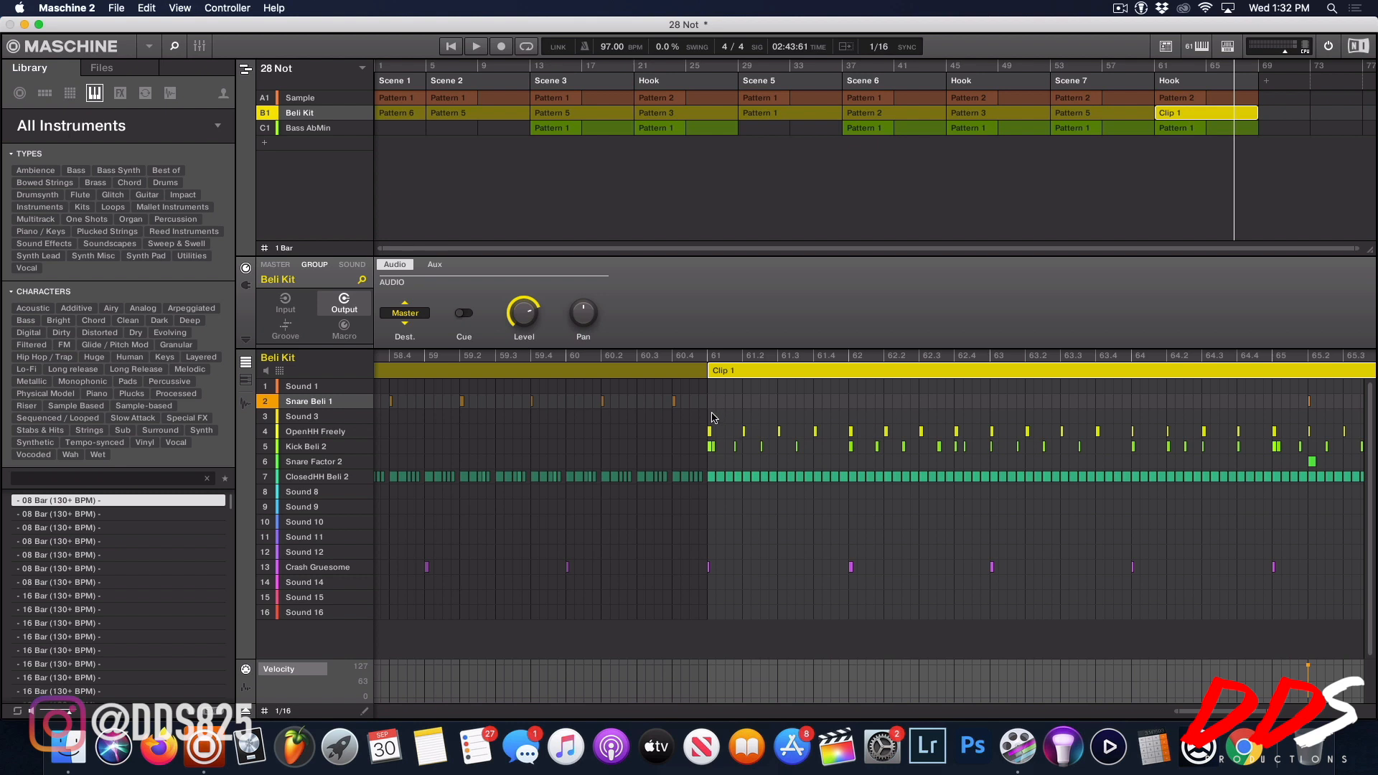
Step: Delete the remaining hi-hat, kick and crash notes in bars 61 to 64 of the final Hook's Beli Kit clip, playing from bar 61 in between
{"action": "left_click_drag", "start_coordinate": [708, 395], "coordinate": [1271, 538]}
{"action": "key", "text": "Delete"}
{"action": "left_click", "coordinate": [1154, 69]}
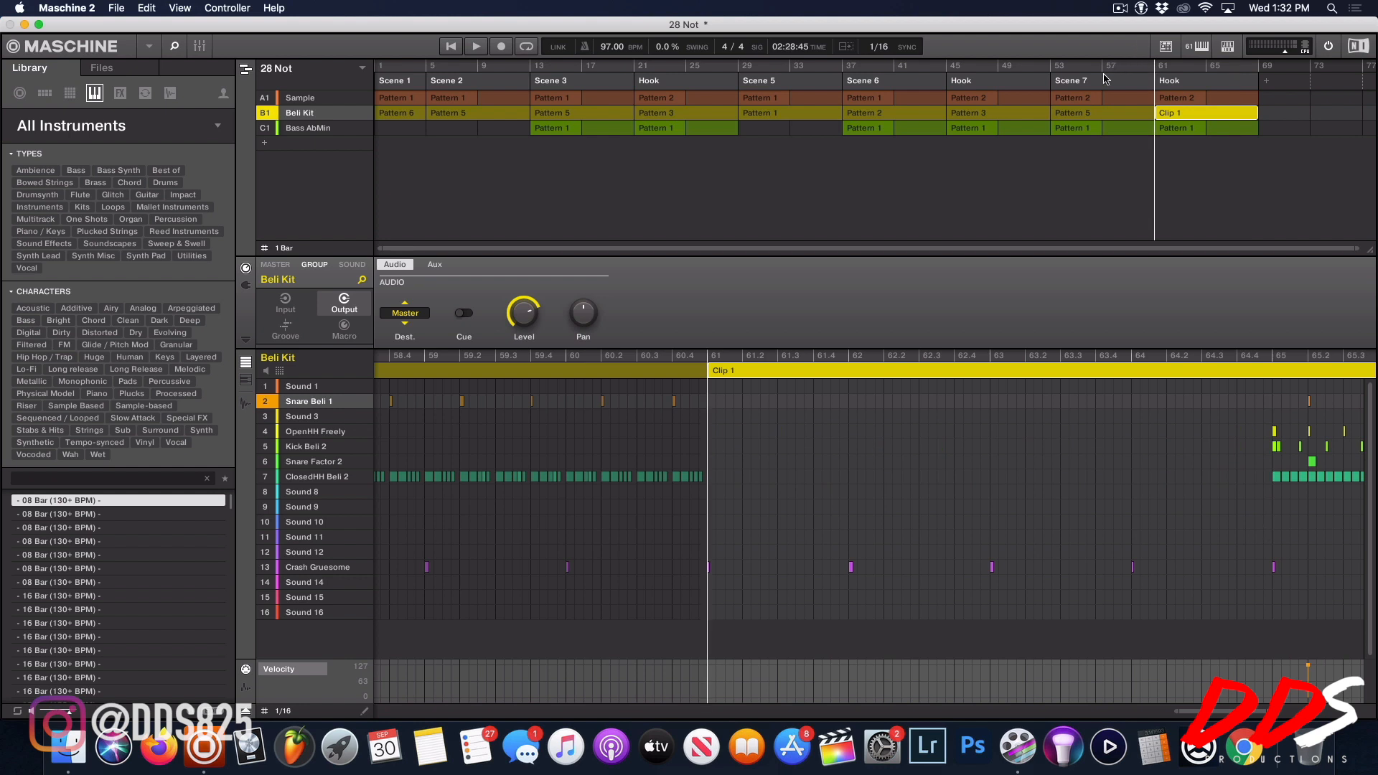
{"action": "key", "text": "space"}
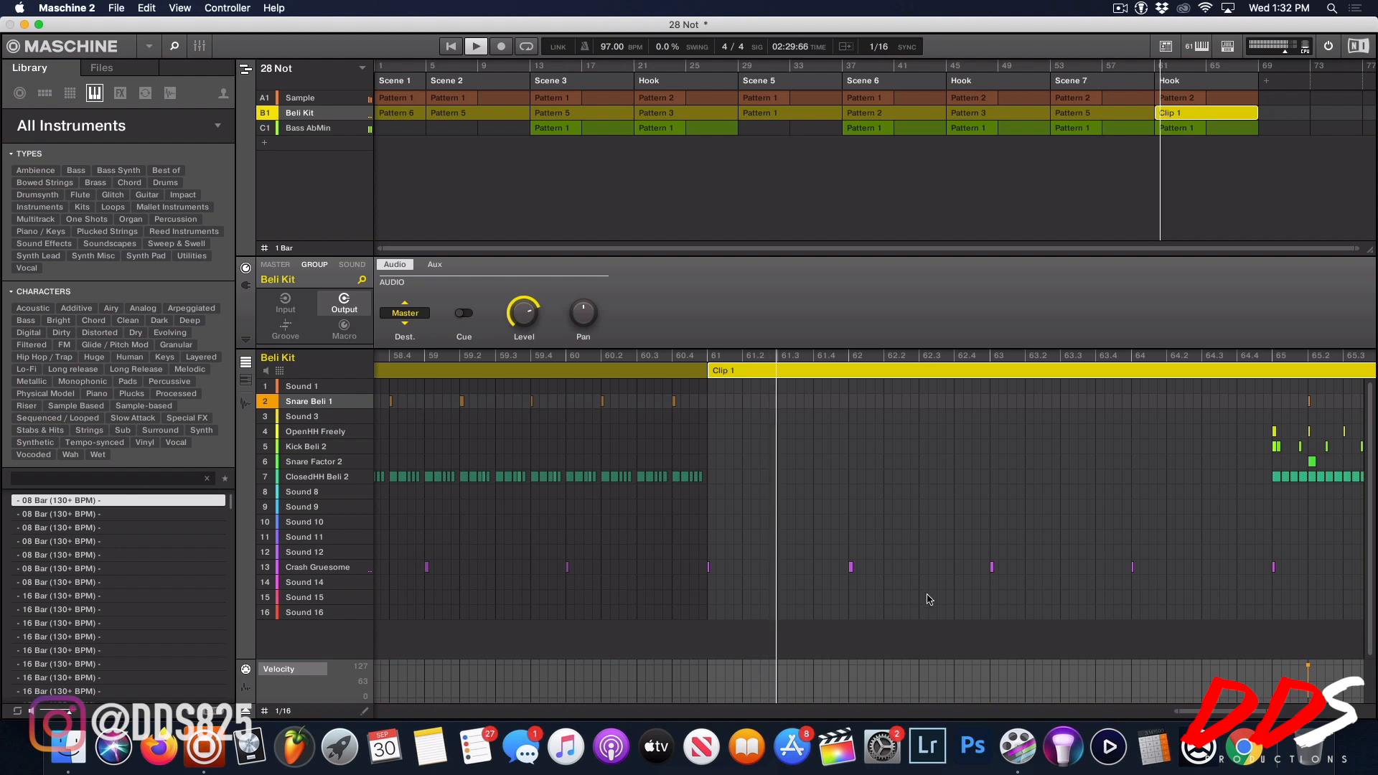
{"action": "left_click_drag", "start_coordinate": [707, 547], "coordinate": [1267, 603]}
{"action": "key", "text": "Delete"}
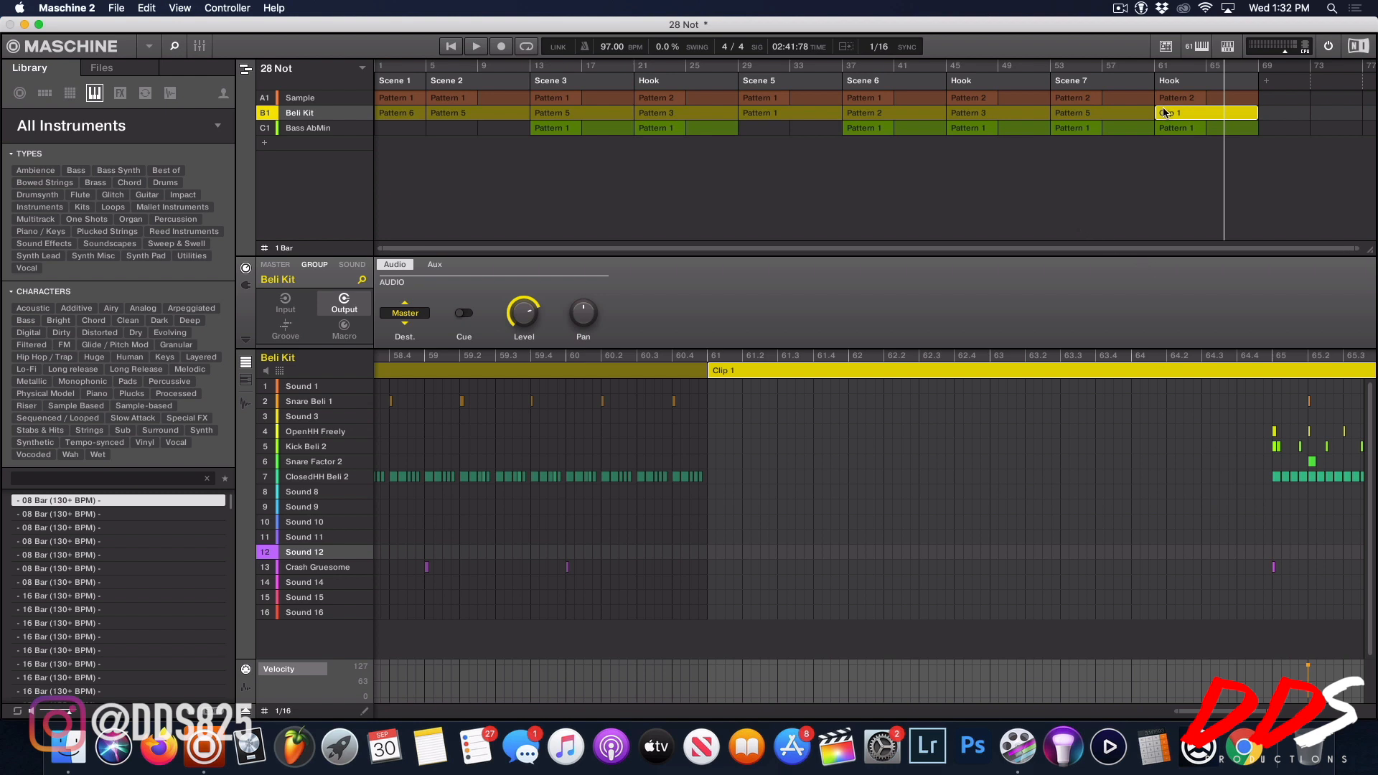
Step: Convert Scene 7 to clips and select each of its two Sample clips in turn
{"action": "right_click", "coordinate": [1118, 83]}
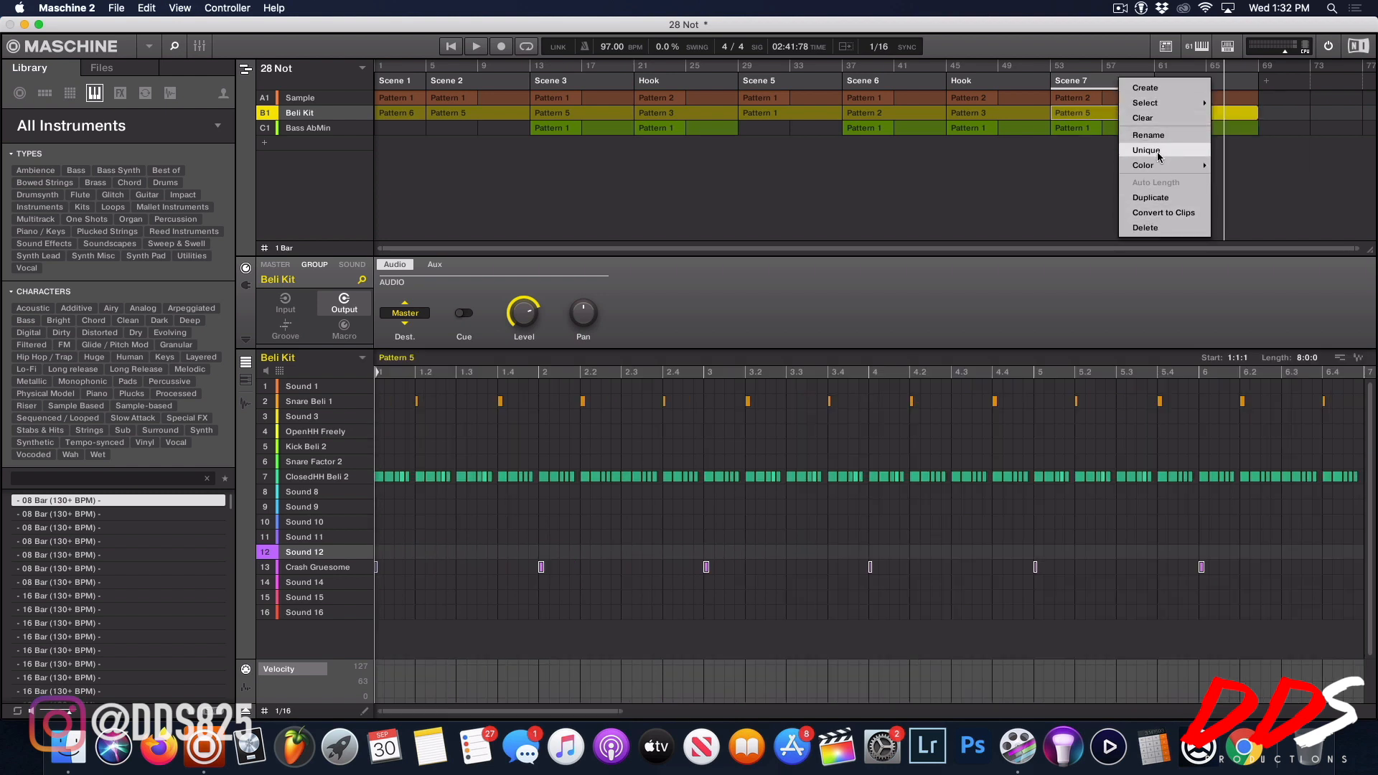
{"action": "left_click", "coordinate": [1162, 213]}
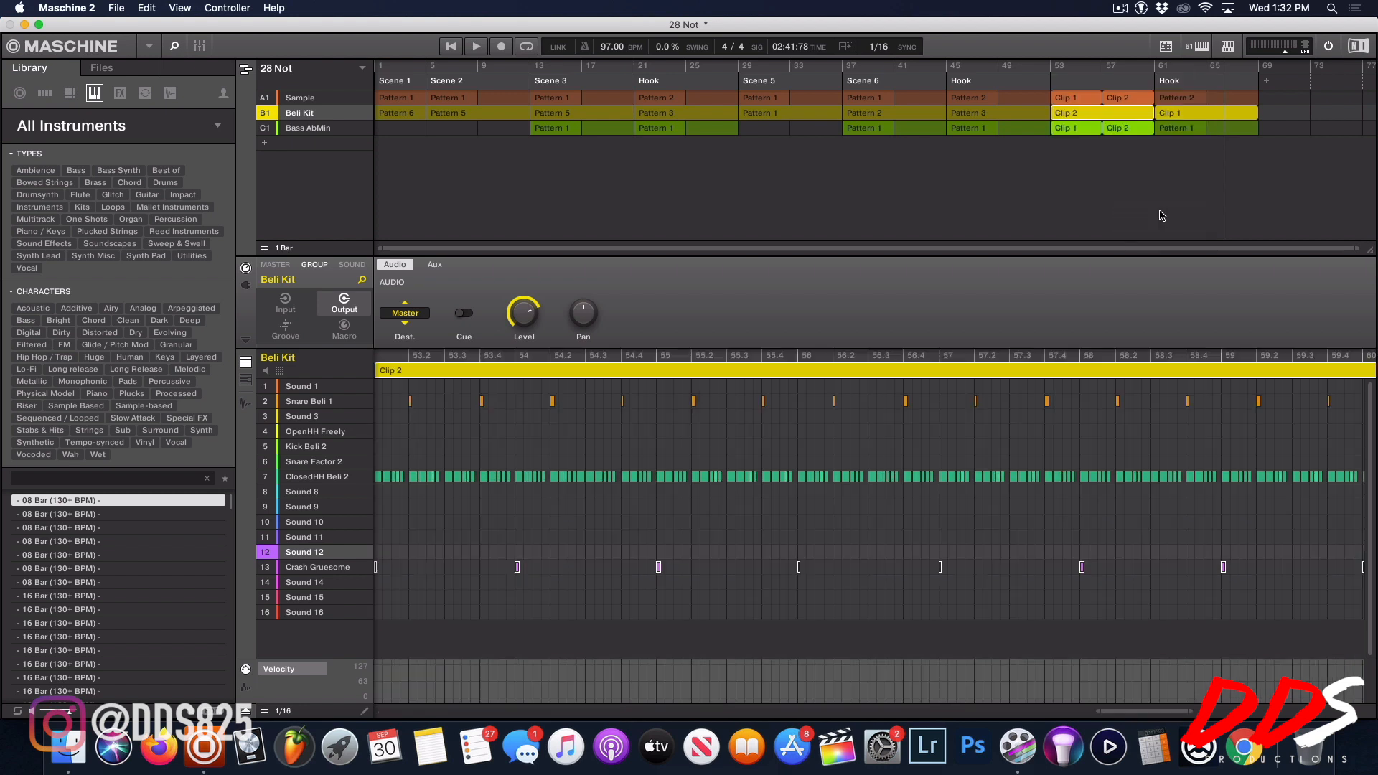
{"action": "left_click", "coordinate": [1095, 98]}
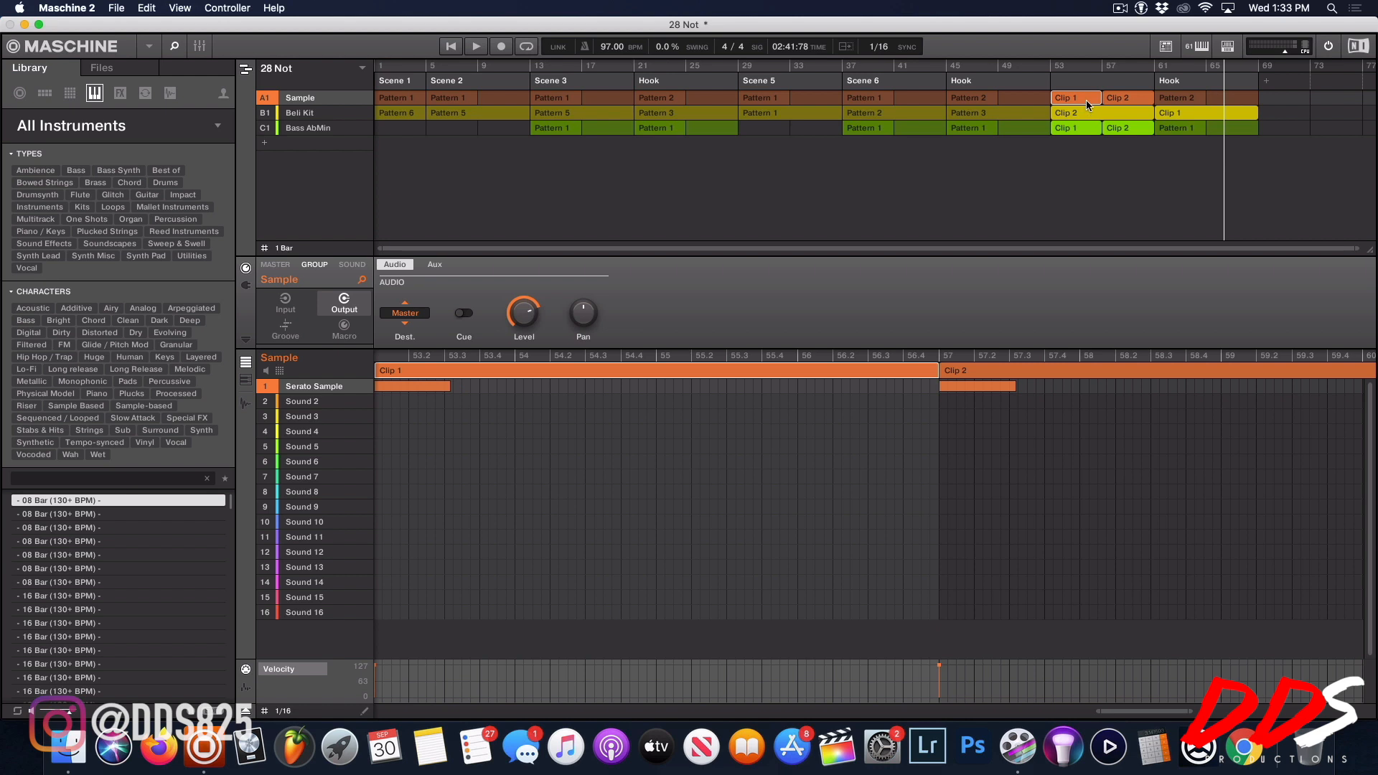
{"action": "left_click", "coordinate": [1135, 97]}
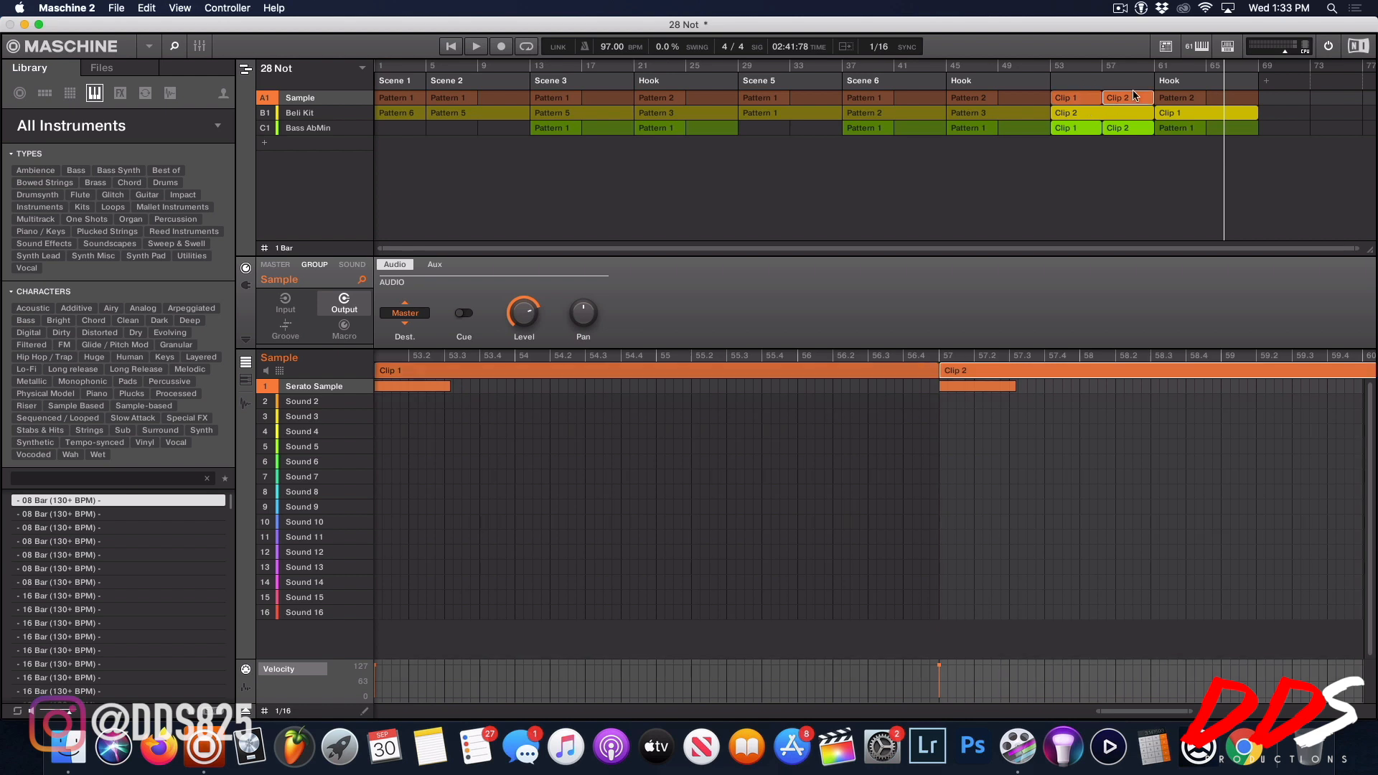
Step: Delete the second Bass AbMin clip in Scene 7 and play the section from bar 53
{"action": "left_click", "coordinate": [1121, 130]}
{"action": "key", "text": "Delete"}
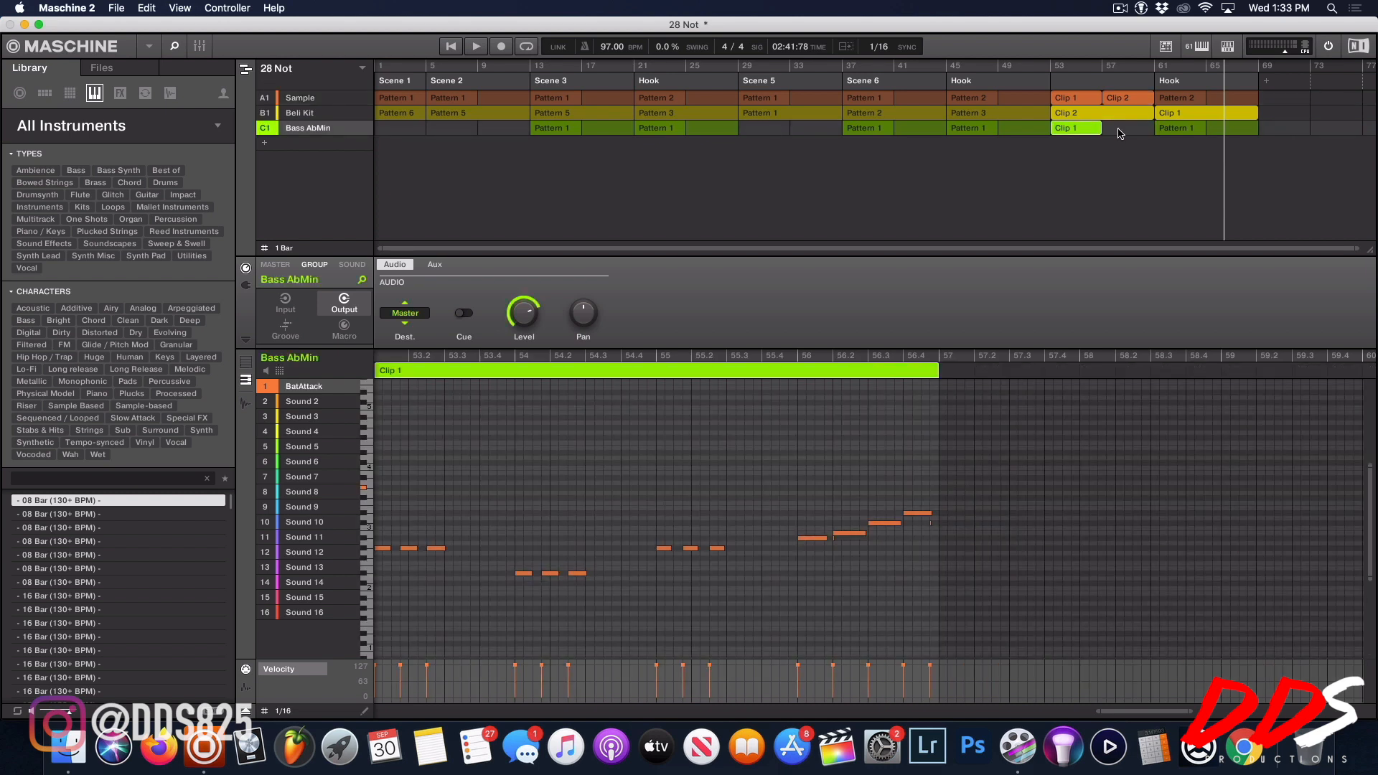
{"action": "left_click", "coordinate": [1053, 68]}
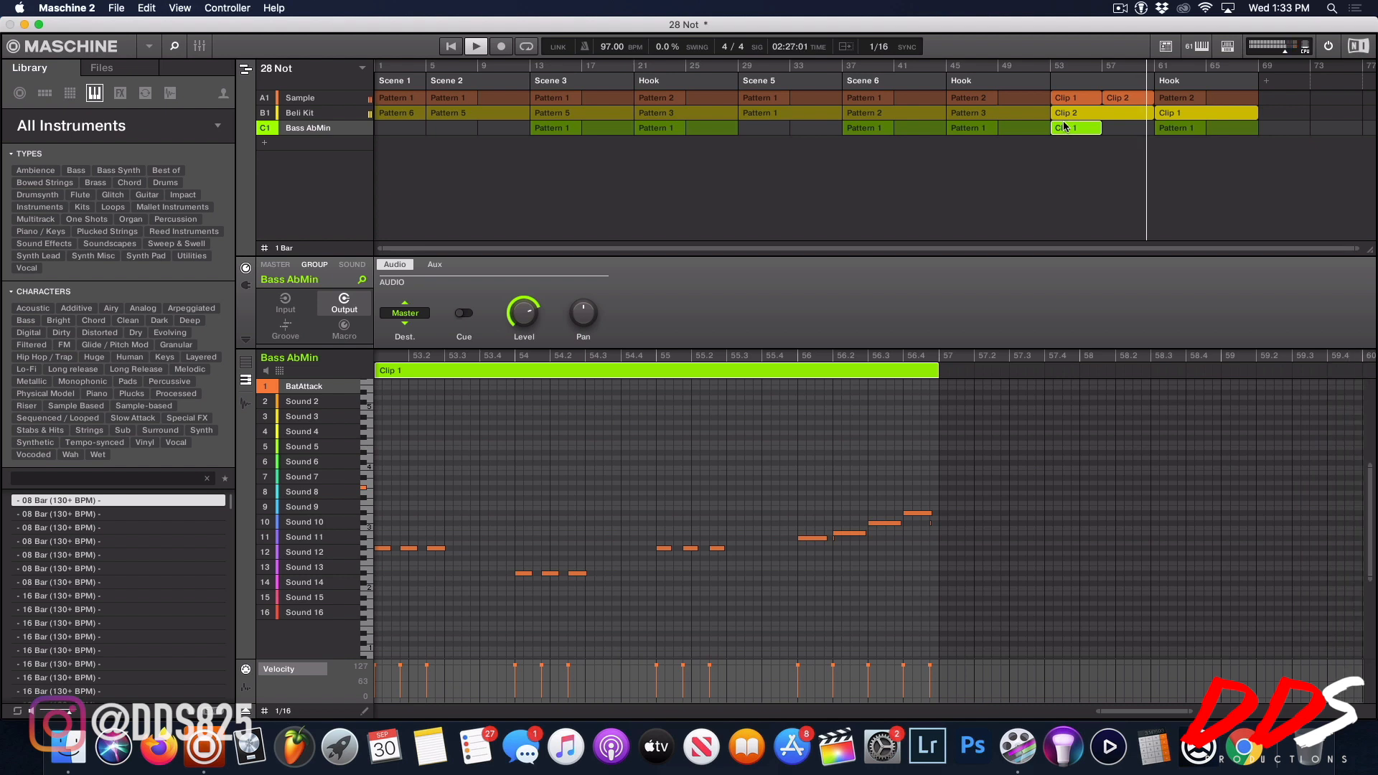
{"action": "key", "text": "space"}
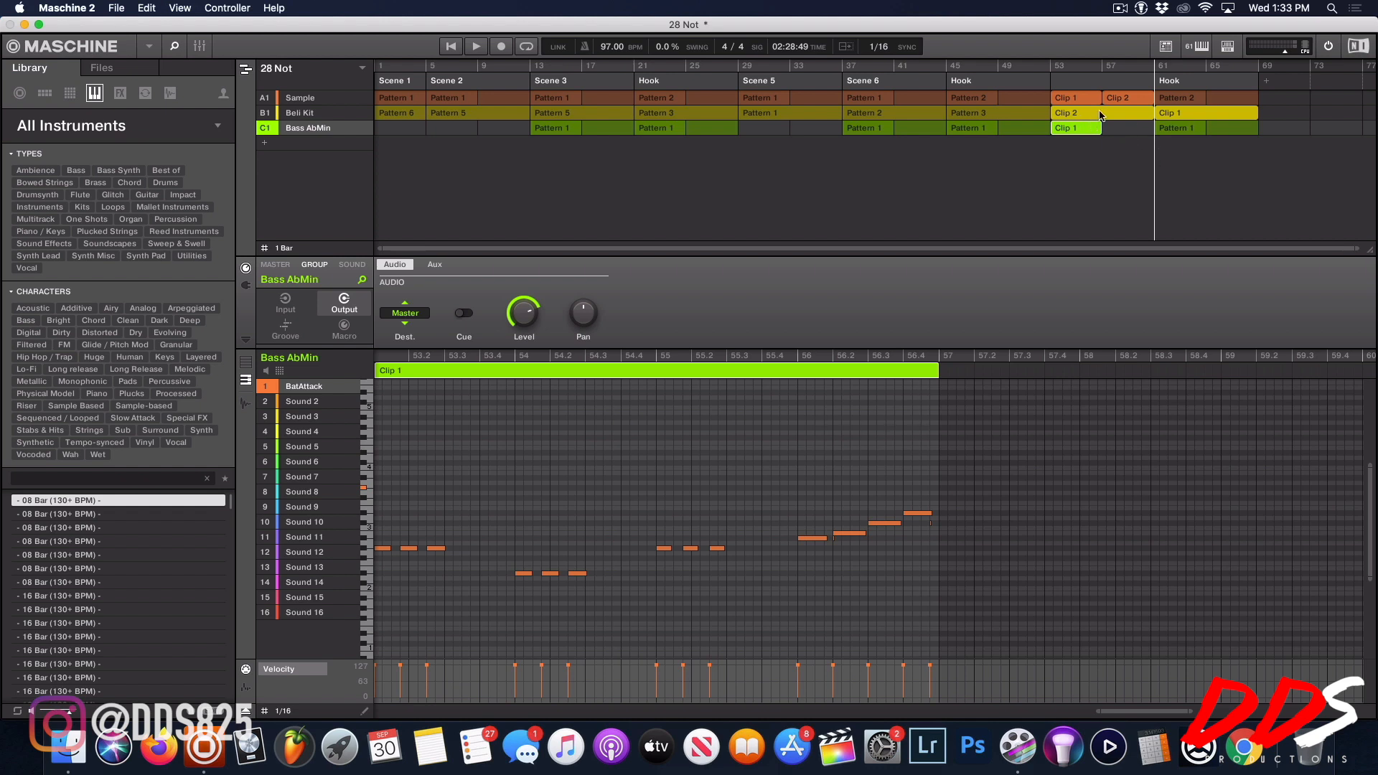
{"action": "left_click", "coordinate": [1118, 10]}
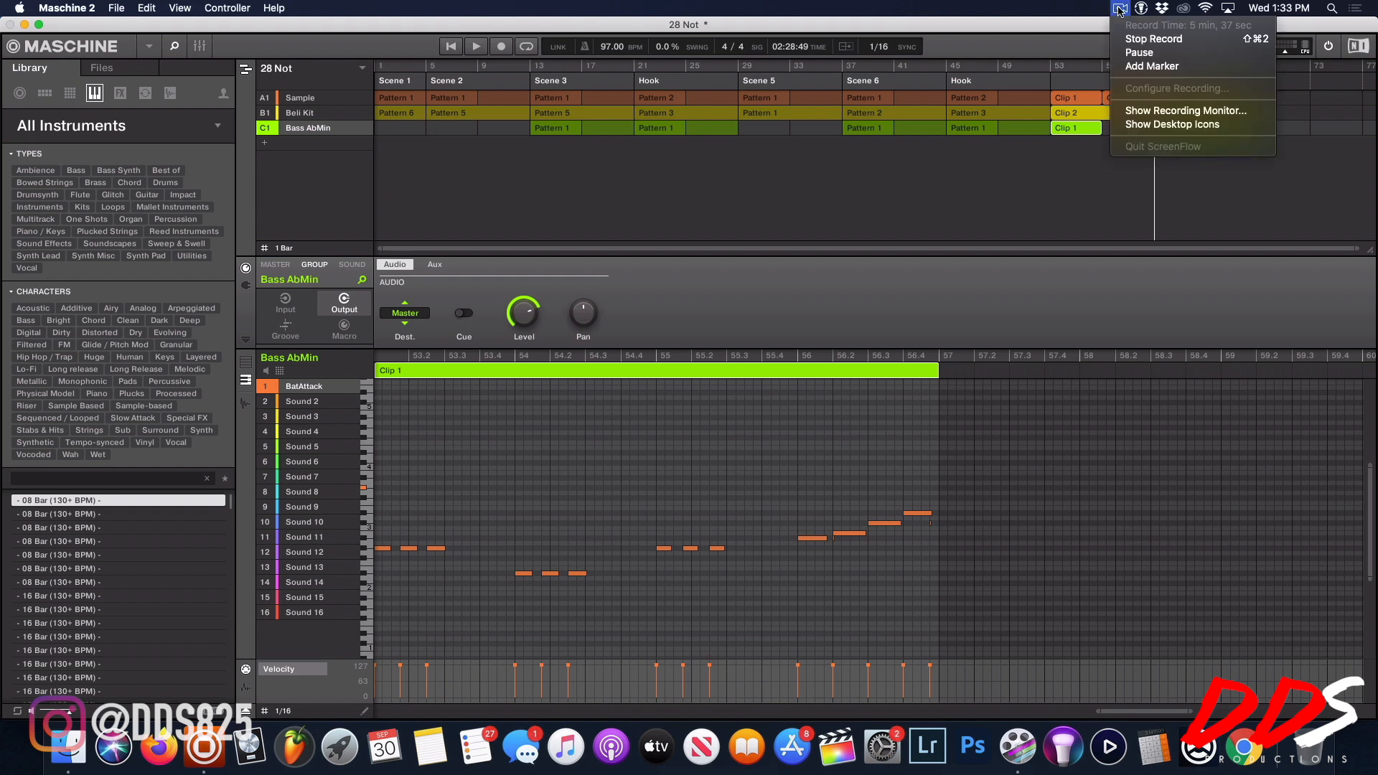
{"action": "left_click", "coordinate": [1141, 53]}
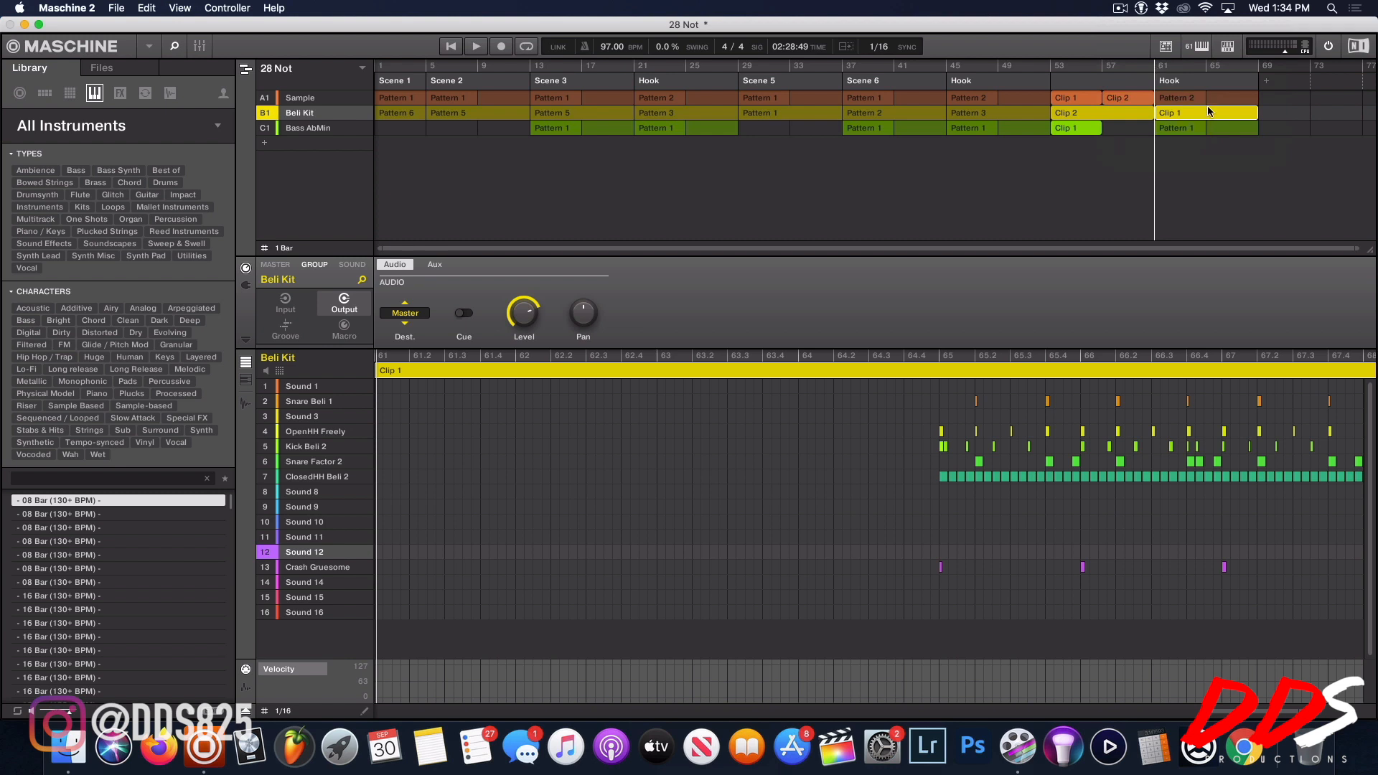
Step: Create a one-bar Sample clip at bar 61 of the final Hook and remove it again
{"action": "left_click_drag", "start_coordinate": [1205, 118], "coordinate": [1211, 119]}
{"action": "right_click", "coordinate": [1178, 102]}
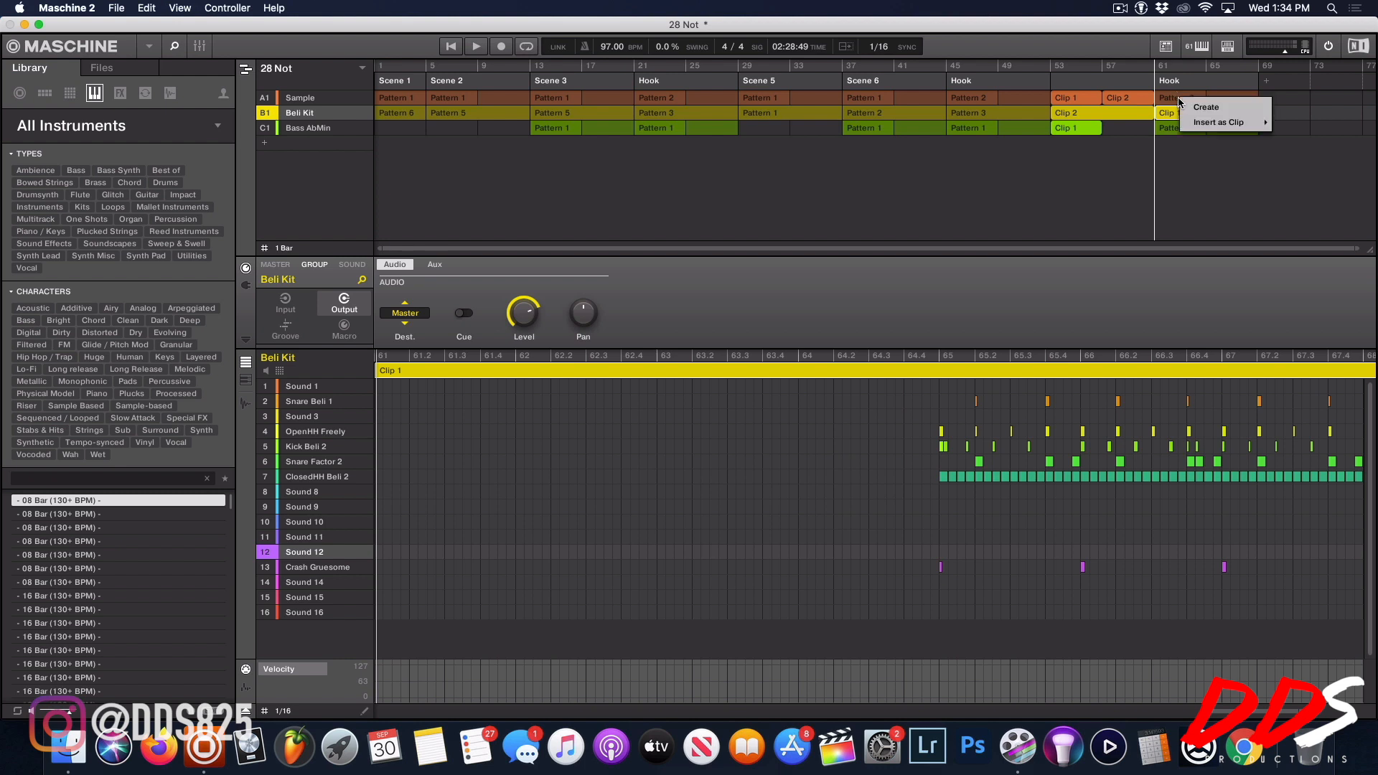
{"action": "mouse_move", "coordinate": [1193, 128]}
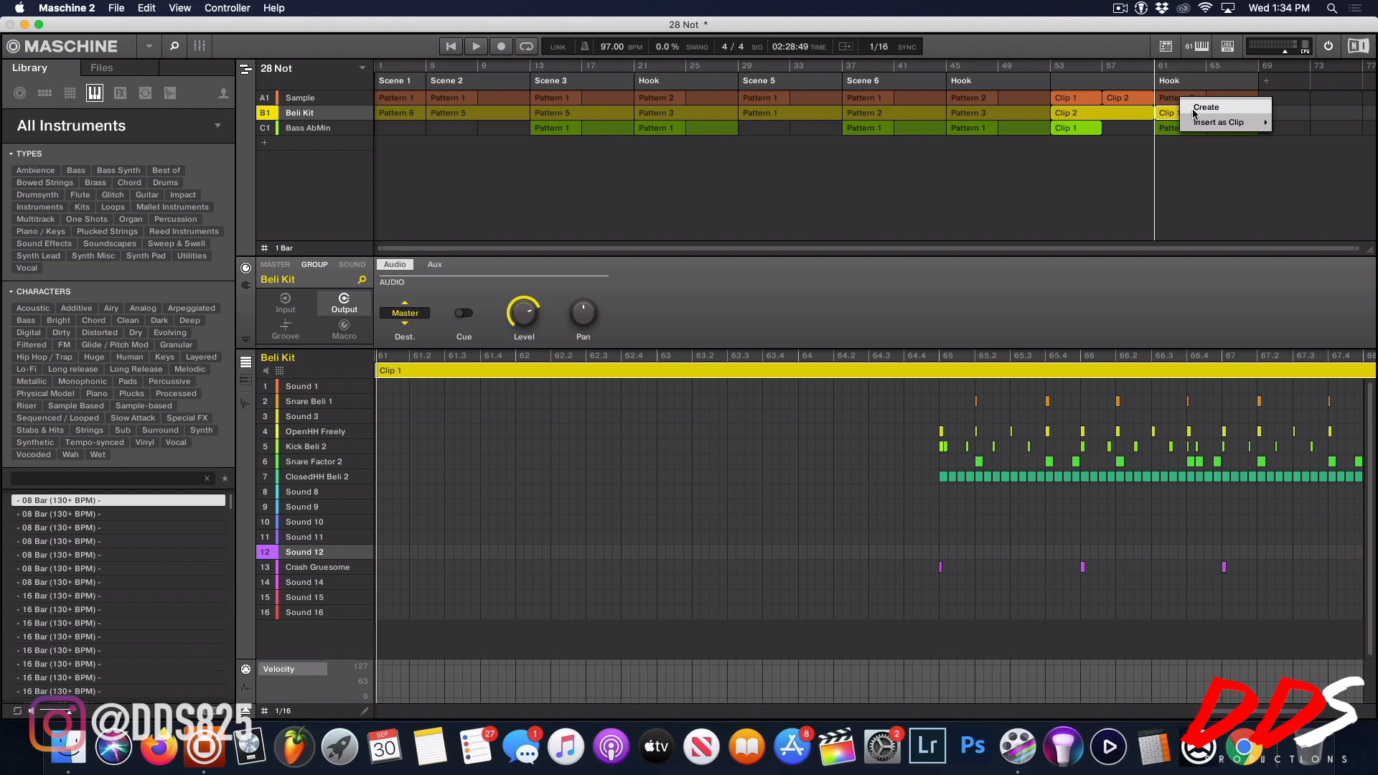
{"action": "left_click", "coordinate": [1206, 107]}
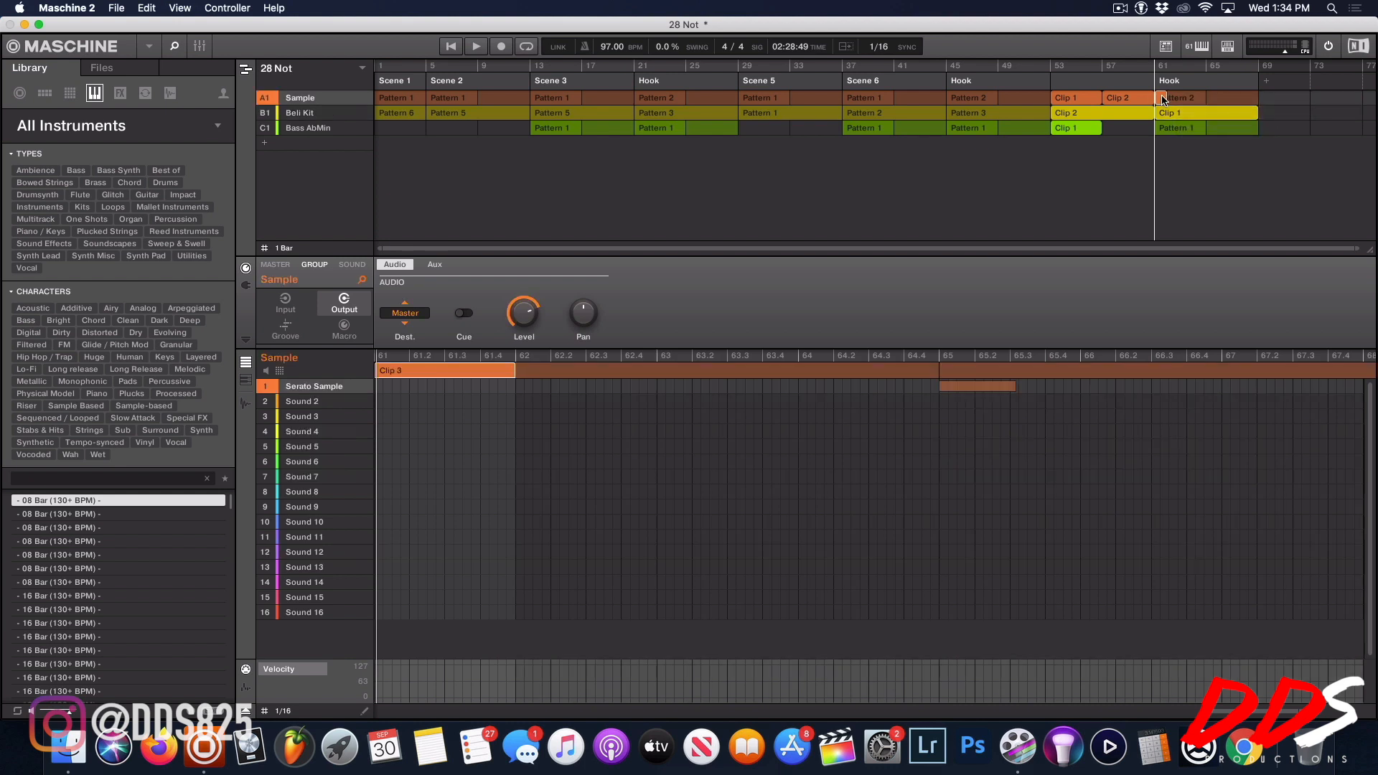
{"action": "left_click", "coordinate": [1167, 112]}
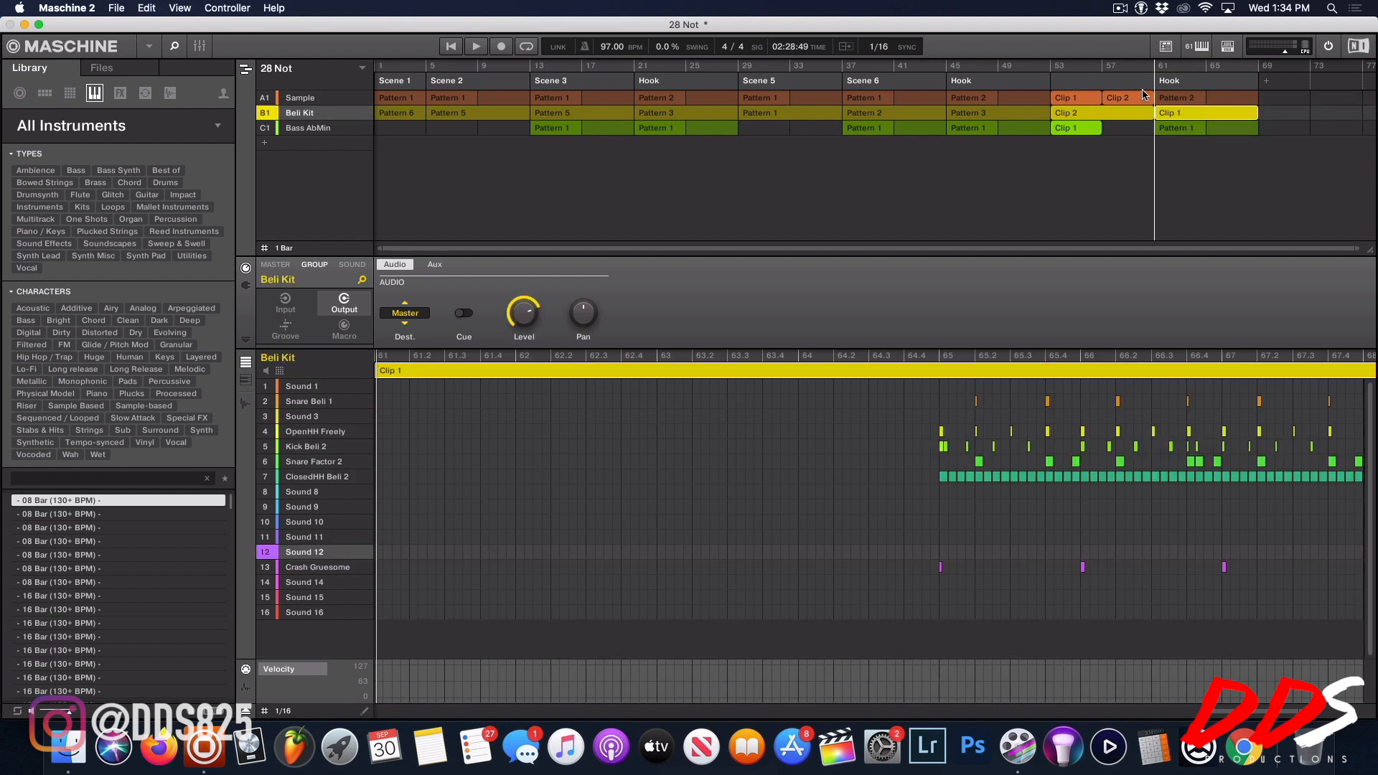
Step: Try moving the second Sample clip in Scene 7 to bar 55, play from bar 53, and undo the move
{"action": "left_click_drag", "start_coordinate": [1138, 96], "coordinate": [1115, 100]}
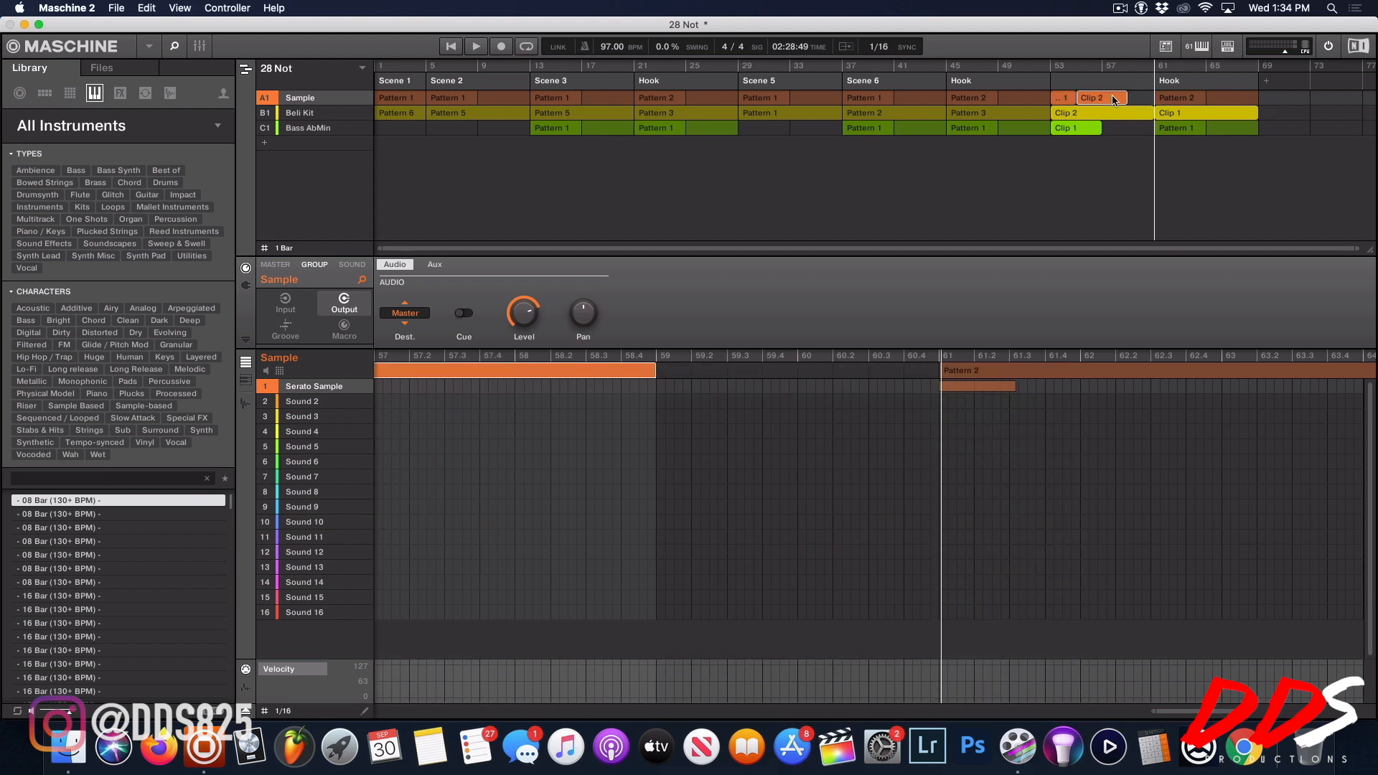
{"action": "left_click", "coordinate": [1050, 68]}
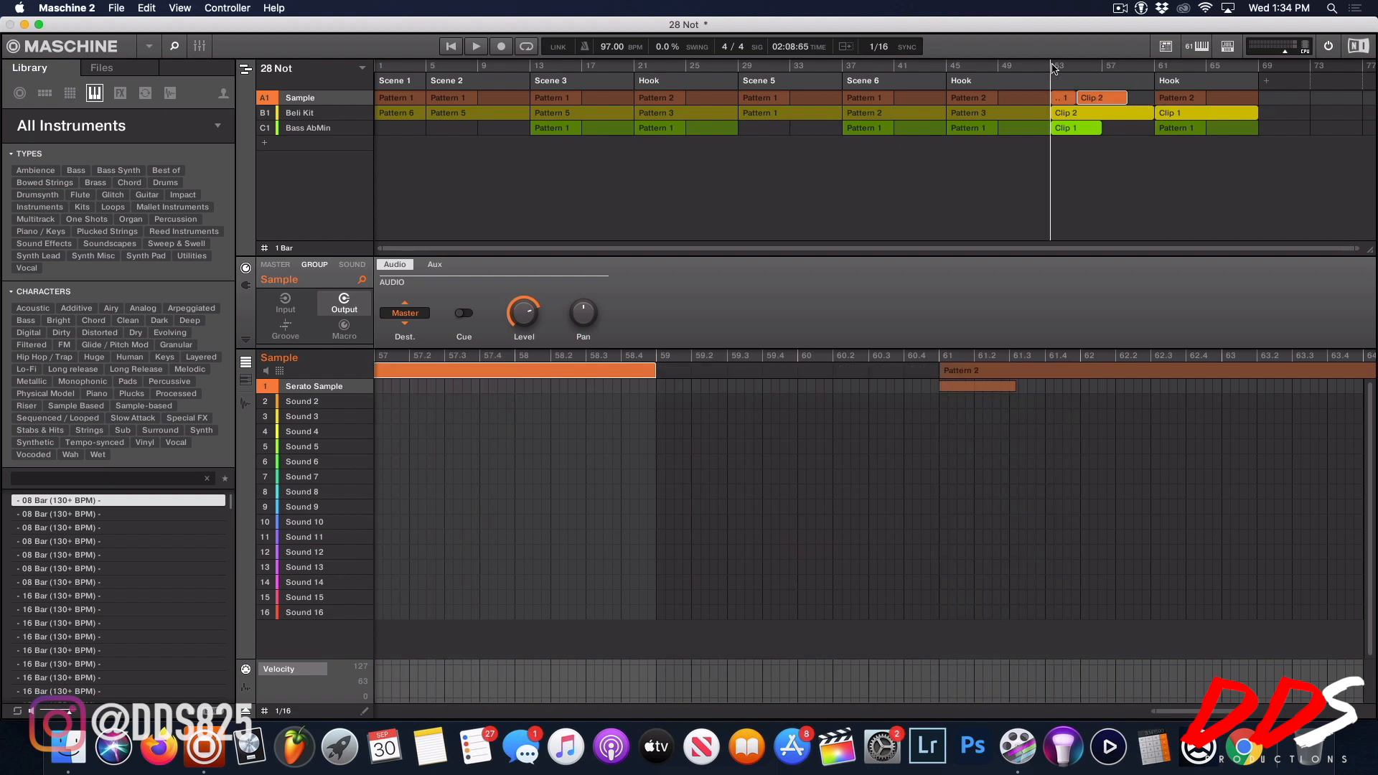
{"action": "key", "text": "space"}
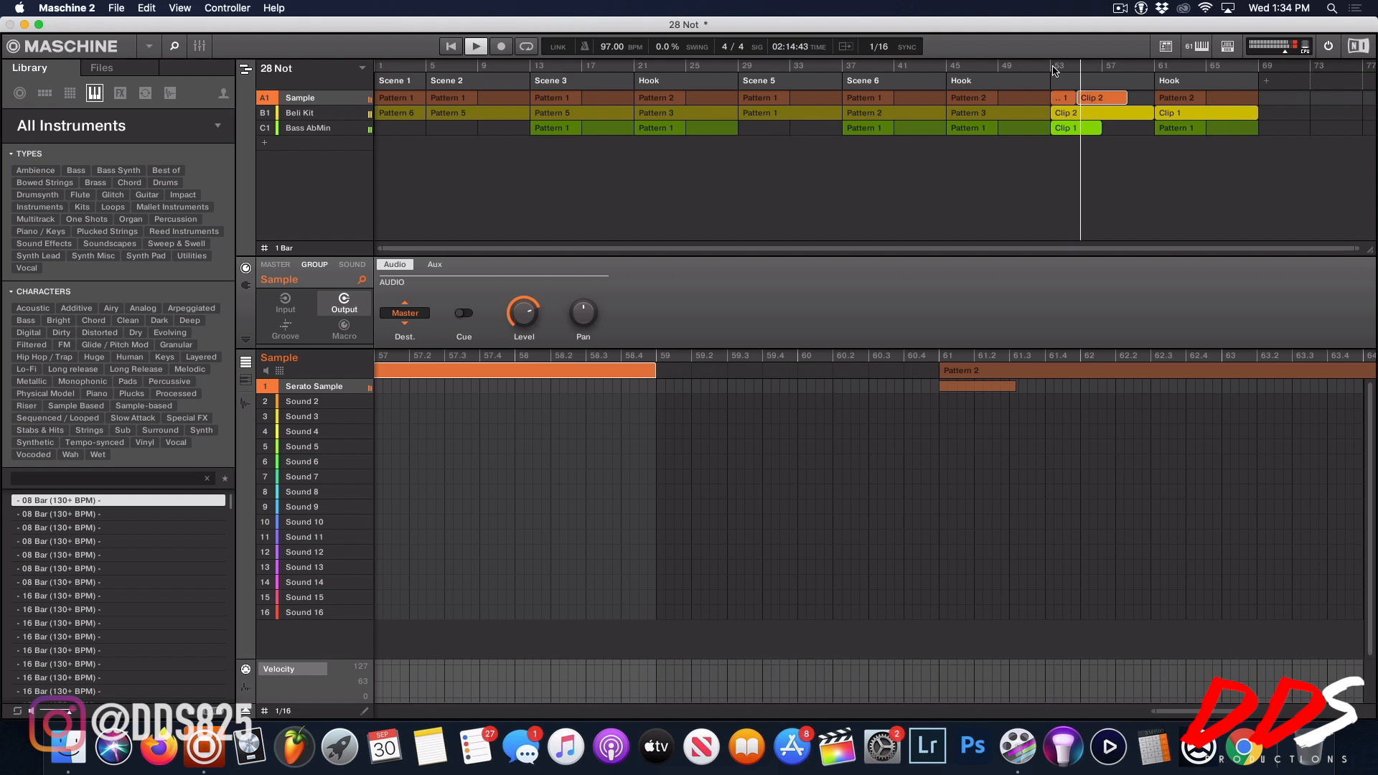
{"action": "key", "text": "space"}
{"action": "key", "text": "super+z"}
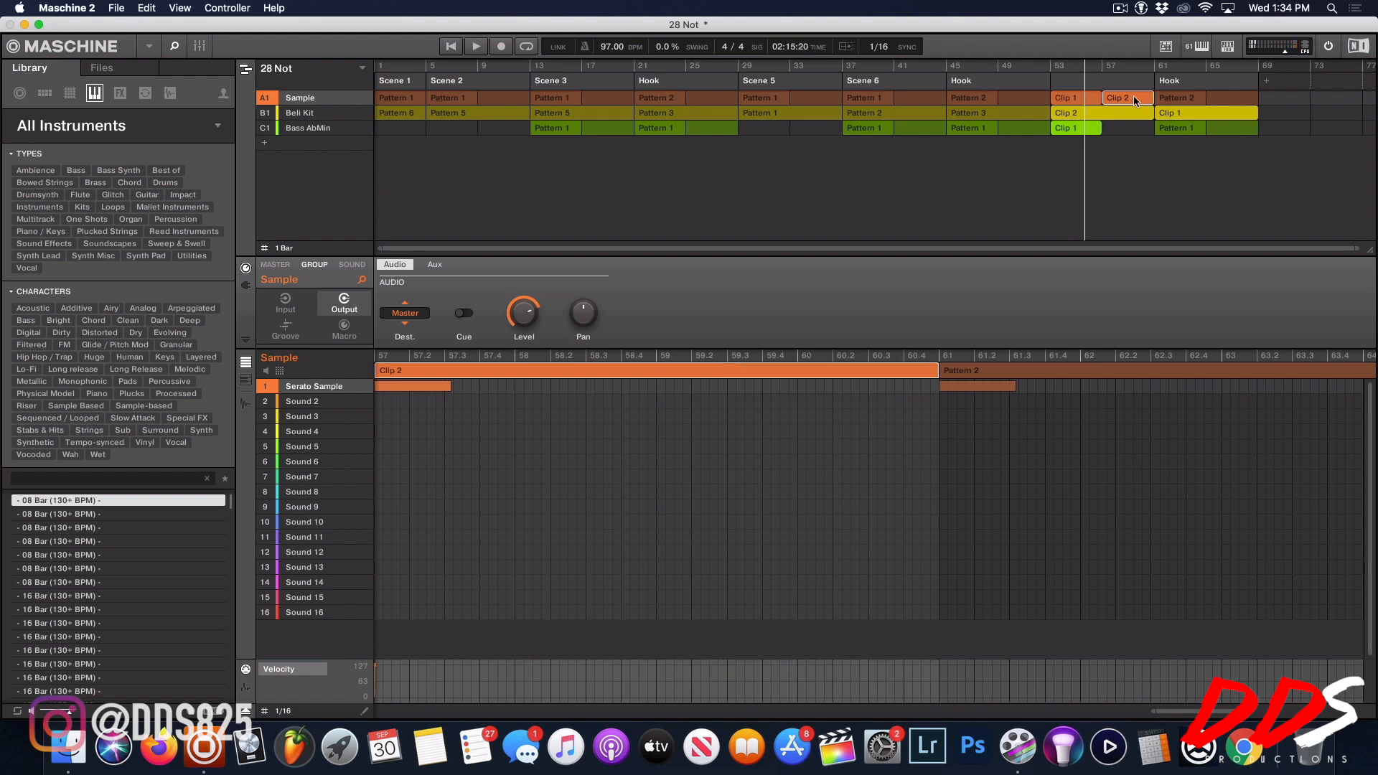
{"action": "left_click_drag", "start_coordinate": [1131, 96], "coordinate": [1133, 179]}
Step: Filter the Certified Gold loops to Drums and add Drums[130] Dm Nvasive to the arrangement as a new group
{"action": "left_click", "coordinate": [145, 92]}
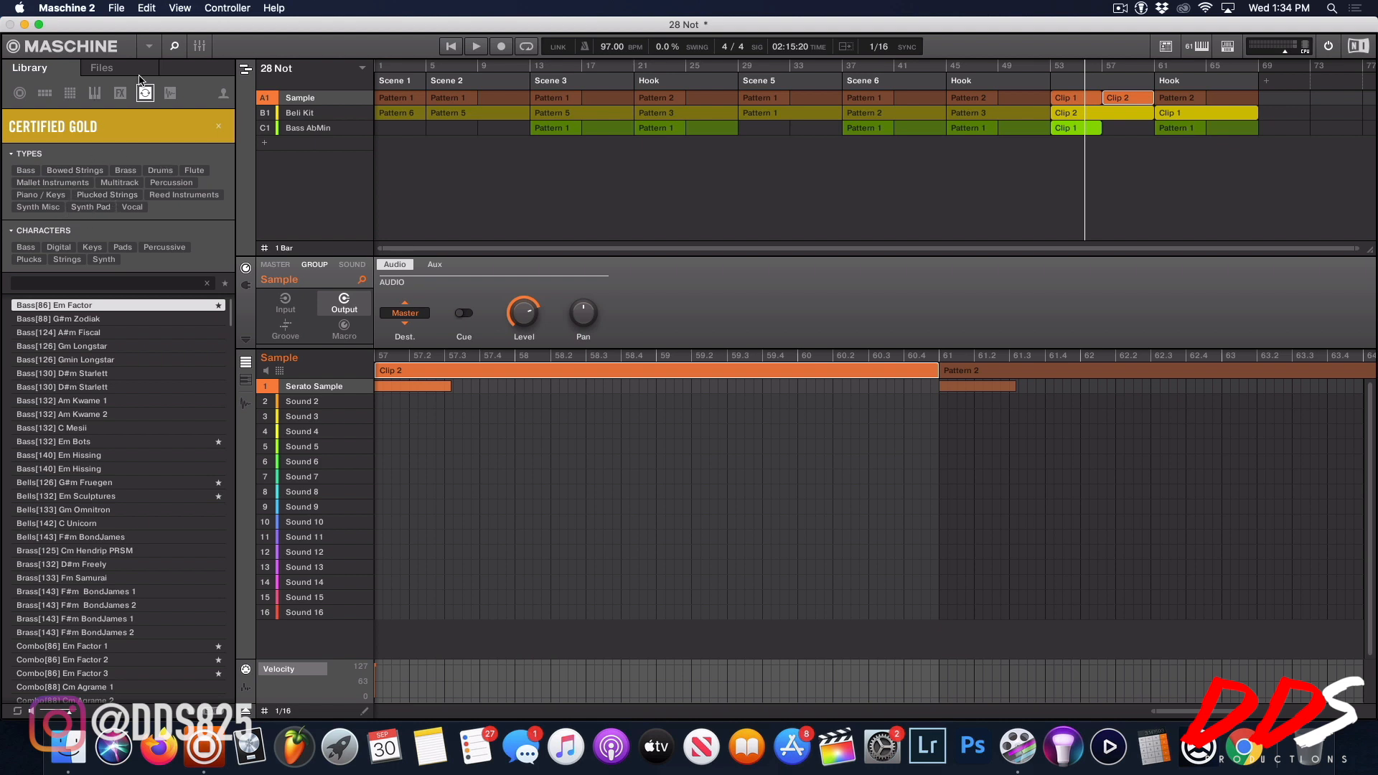
{"action": "left_click", "coordinate": [159, 172]}
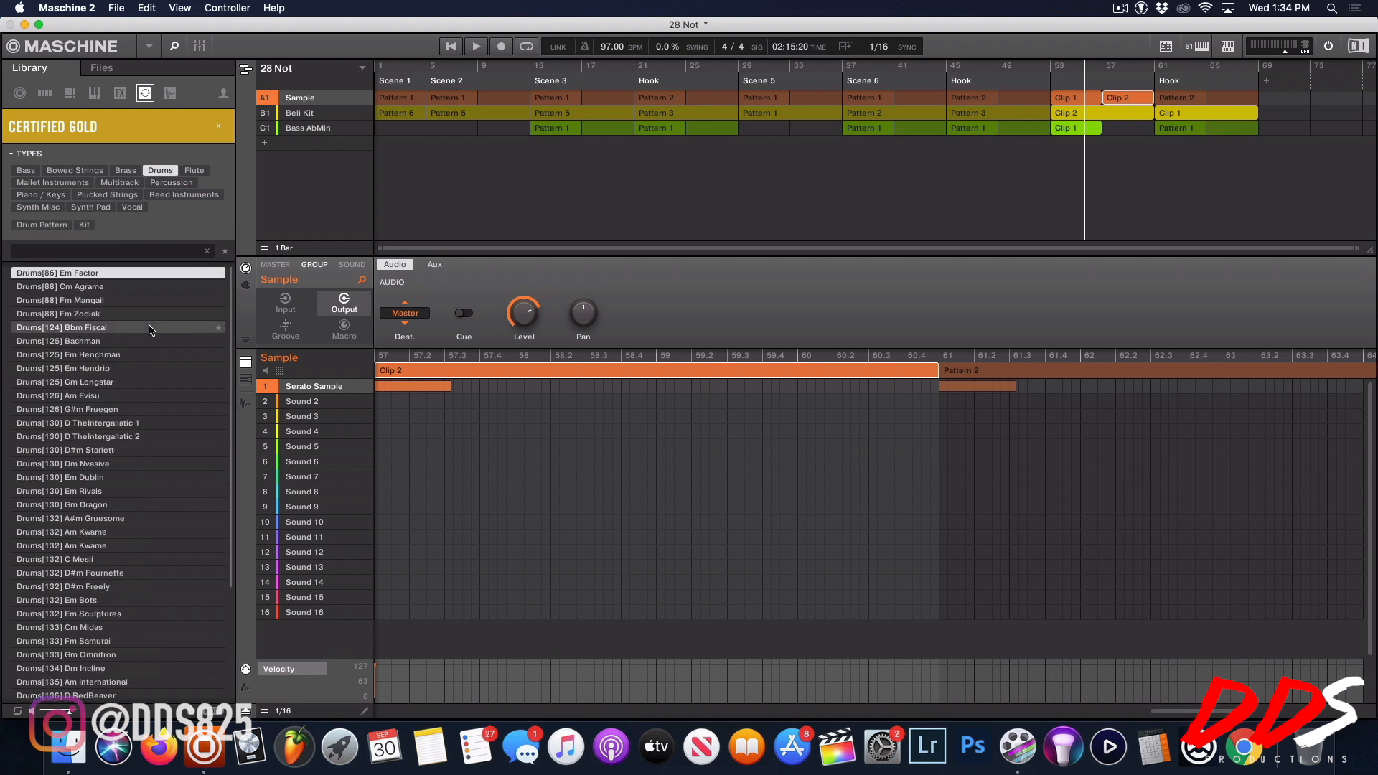
{"action": "left_click", "coordinate": [131, 396]}
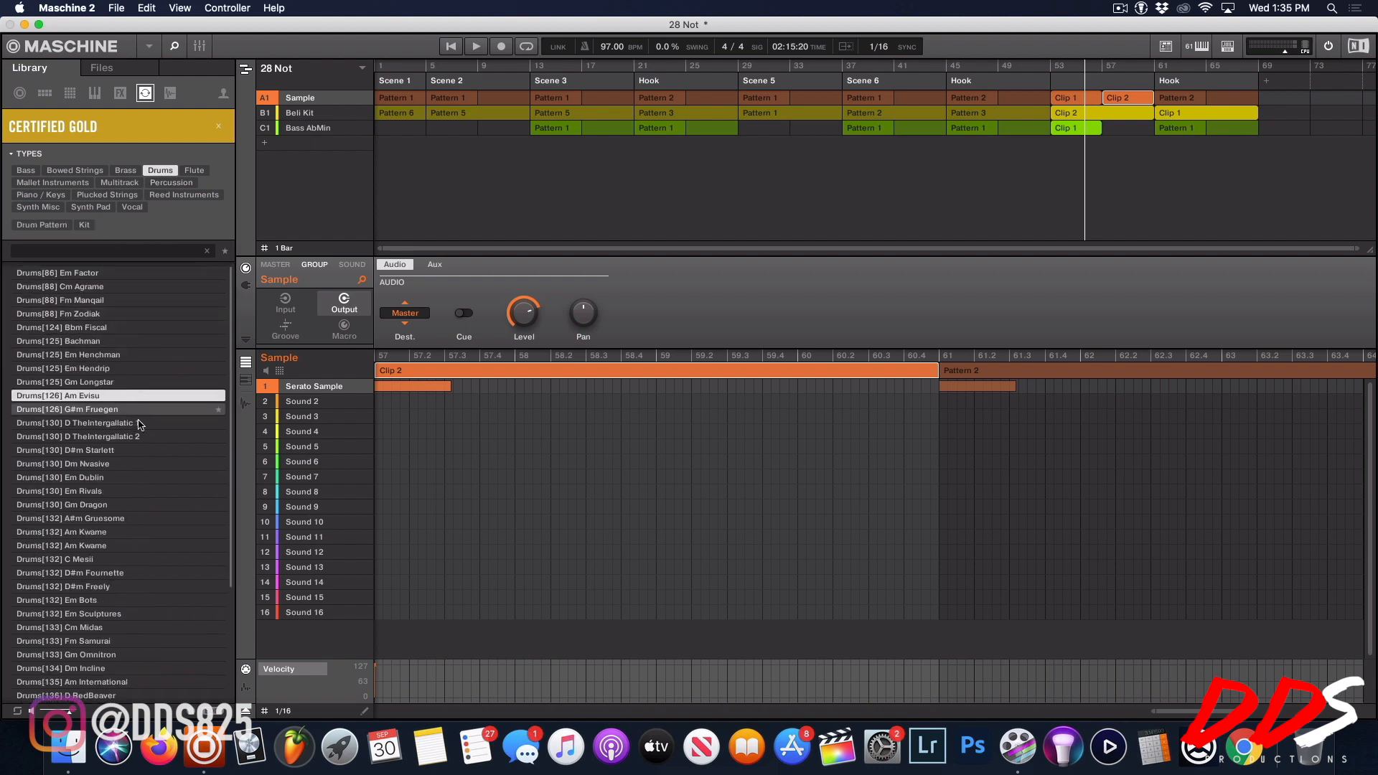
{"action": "left_click", "coordinate": [141, 463]}
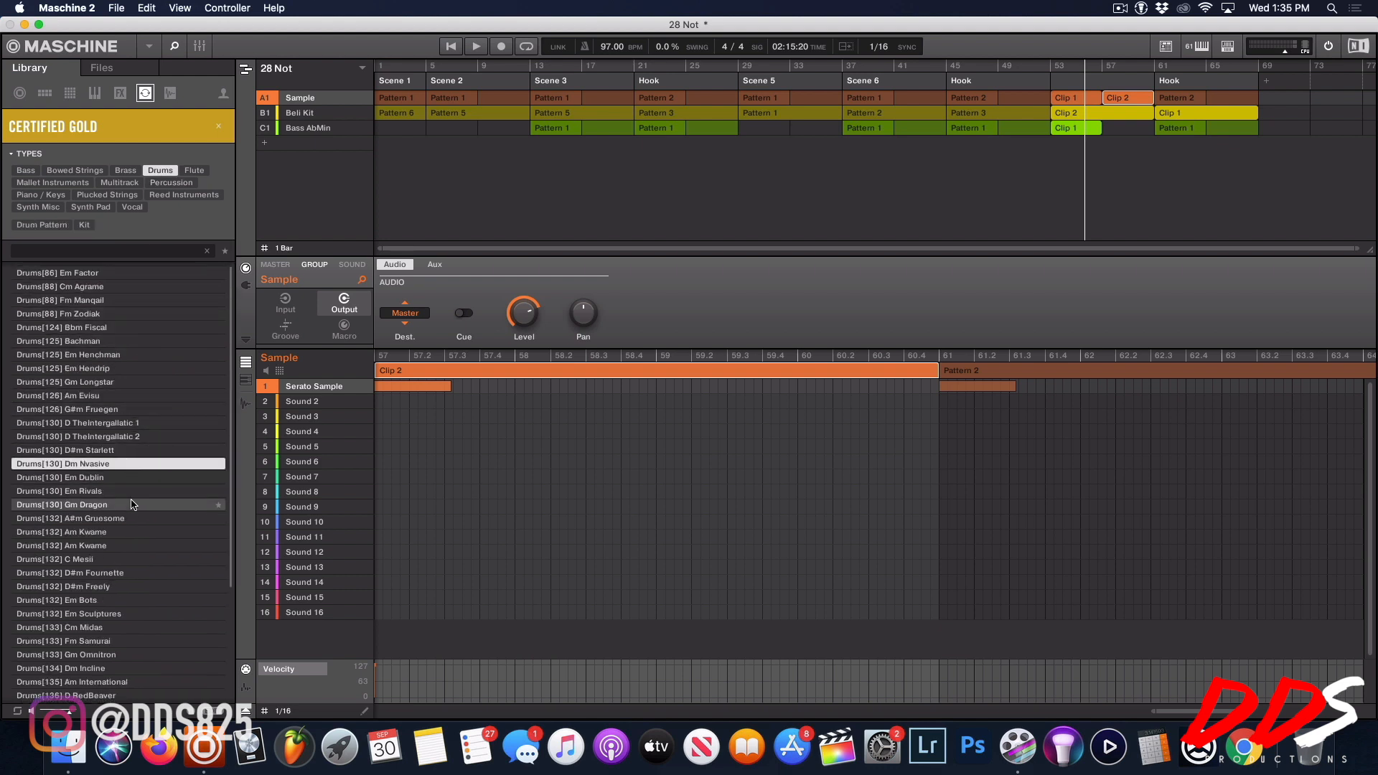
{"action": "left_click_drag", "start_coordinate": [146, 465], "coordinate": [336, 152]}
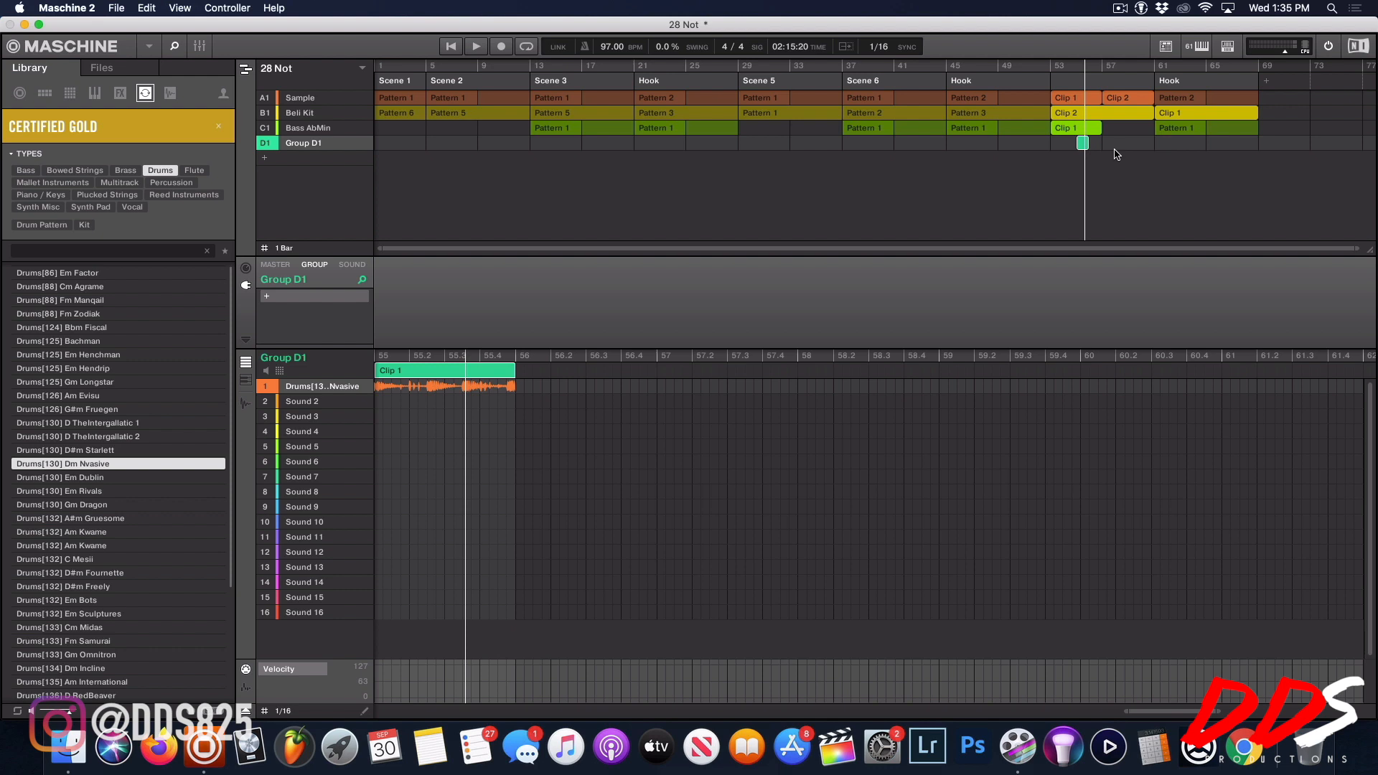
Step: Stretch the drum loop clip from bar 1 across the whole arrangement, play it, and shorten it to one bar
{"action": "left_click_drag", "start_coordinate": [1084, 147], "coordinate": [1257, 161]}
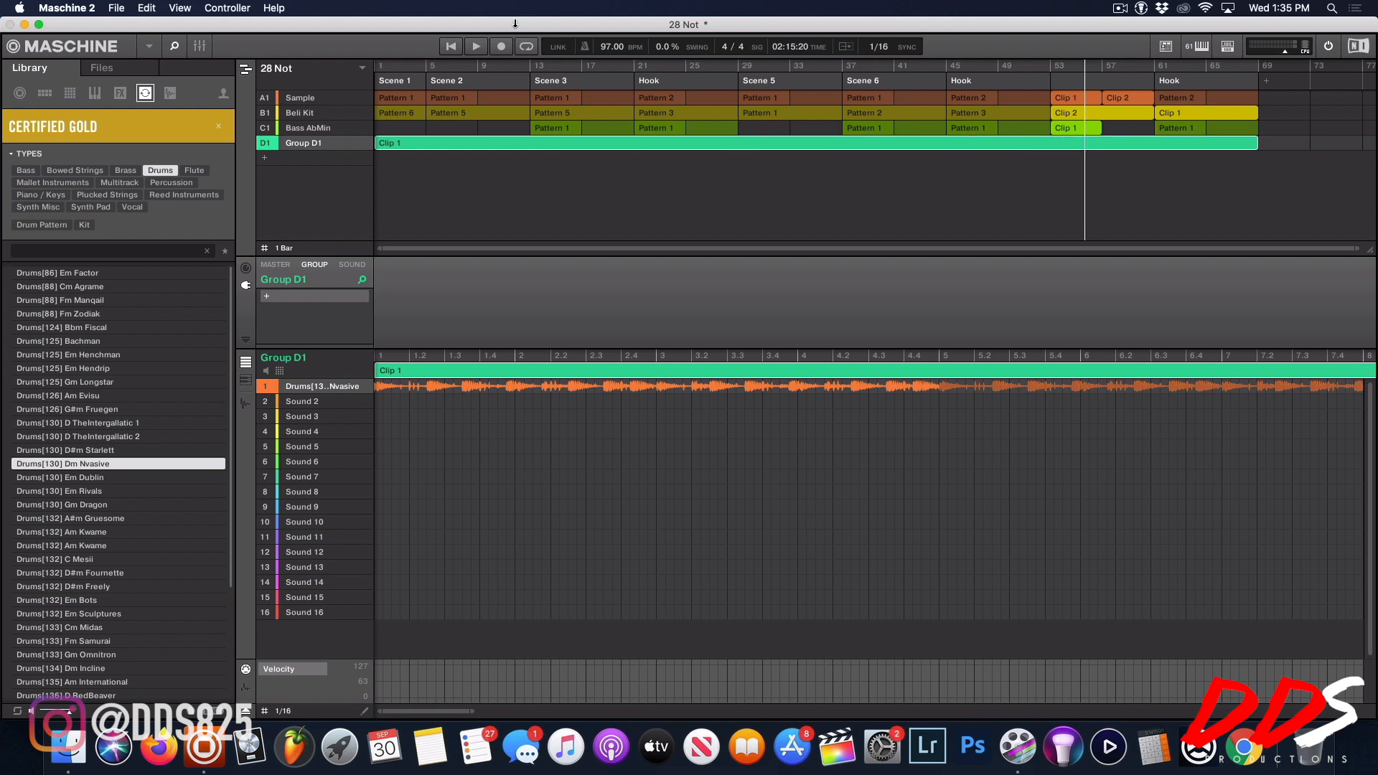
{"action": "left_click", "coordinate": [475, 46]}
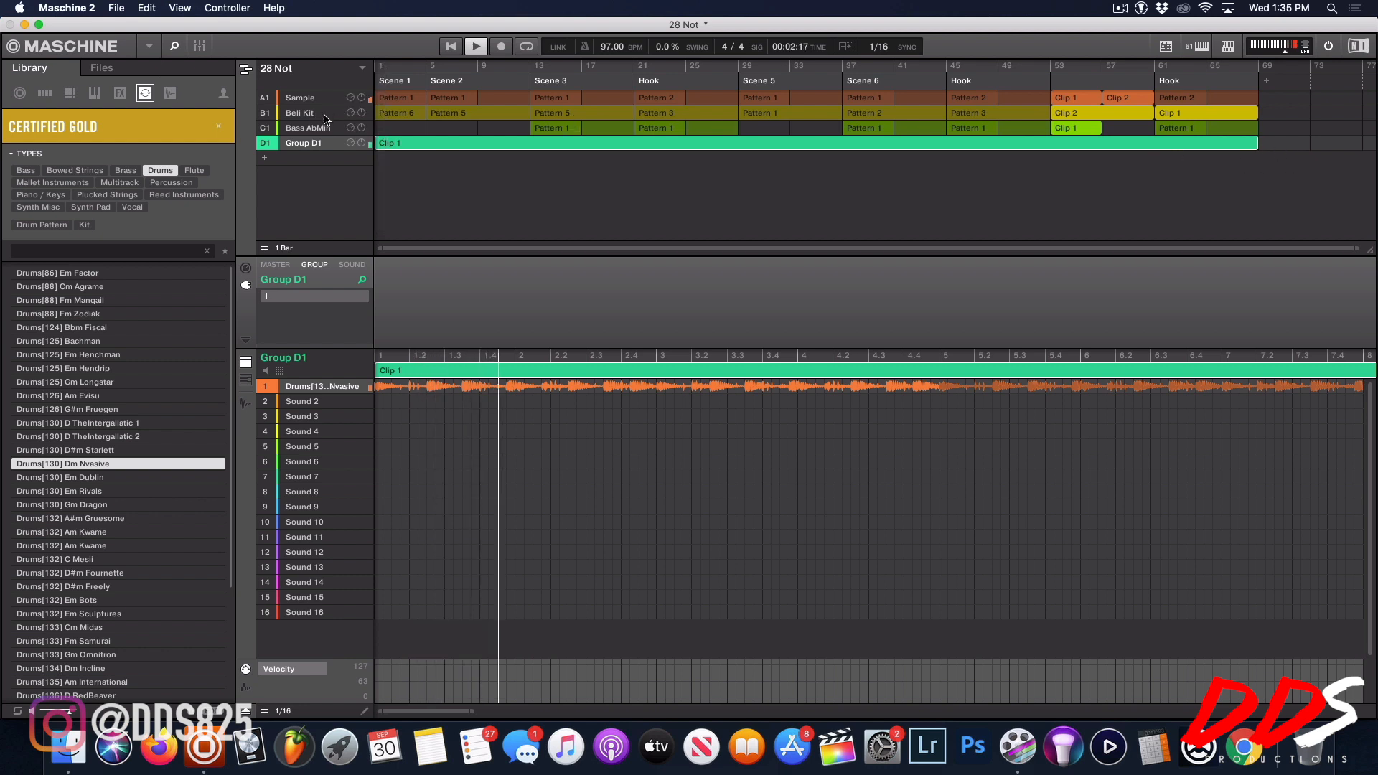
{"action": "left_click_drag", "start_coordinate": [1249, 151], "coordinate": [401, 166]}
{"action": "left_click_drag", "start_coordinate": [459, 165], "coordinate": [422, 145]}
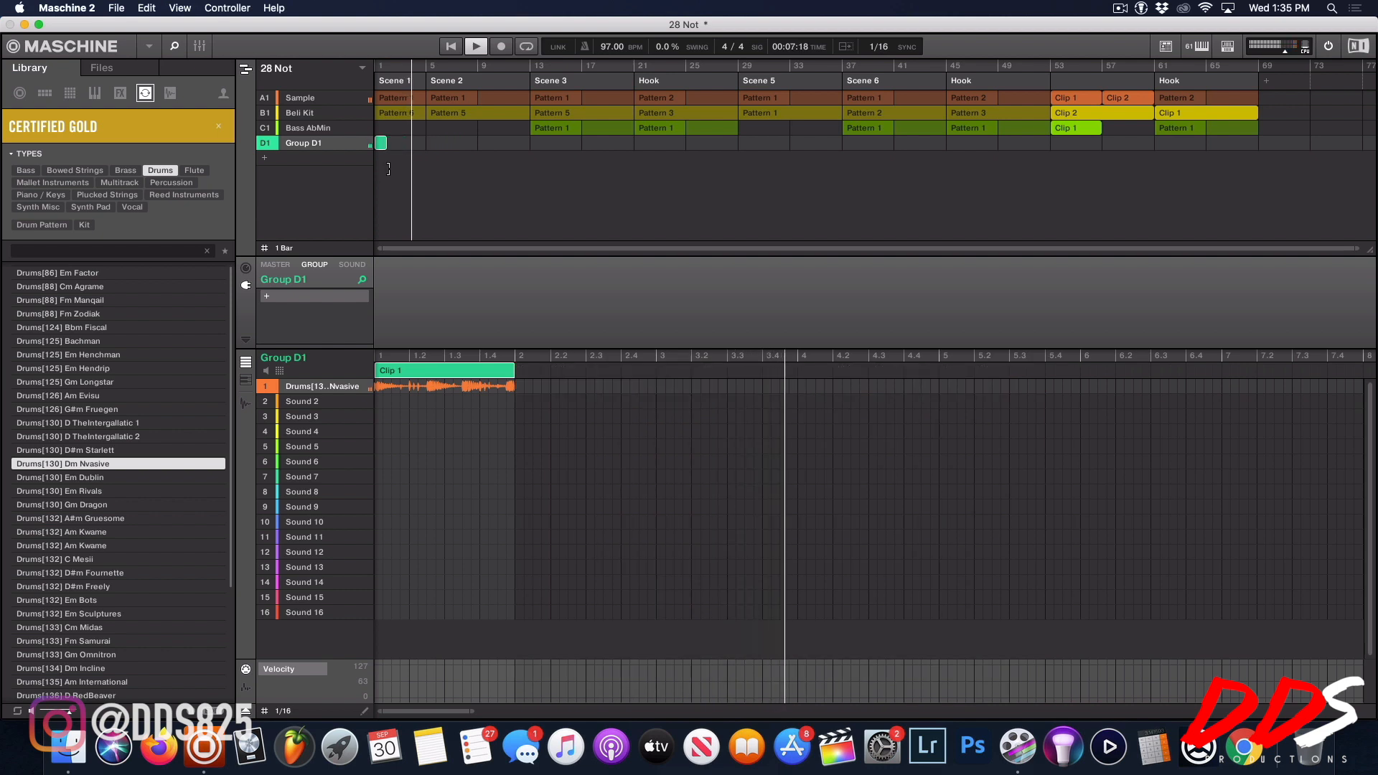
Step: Create an empty one-bar clip for the drum loop group at bar 5 and delete it
{"action": "left_click", "coordinate": [432, 142]}
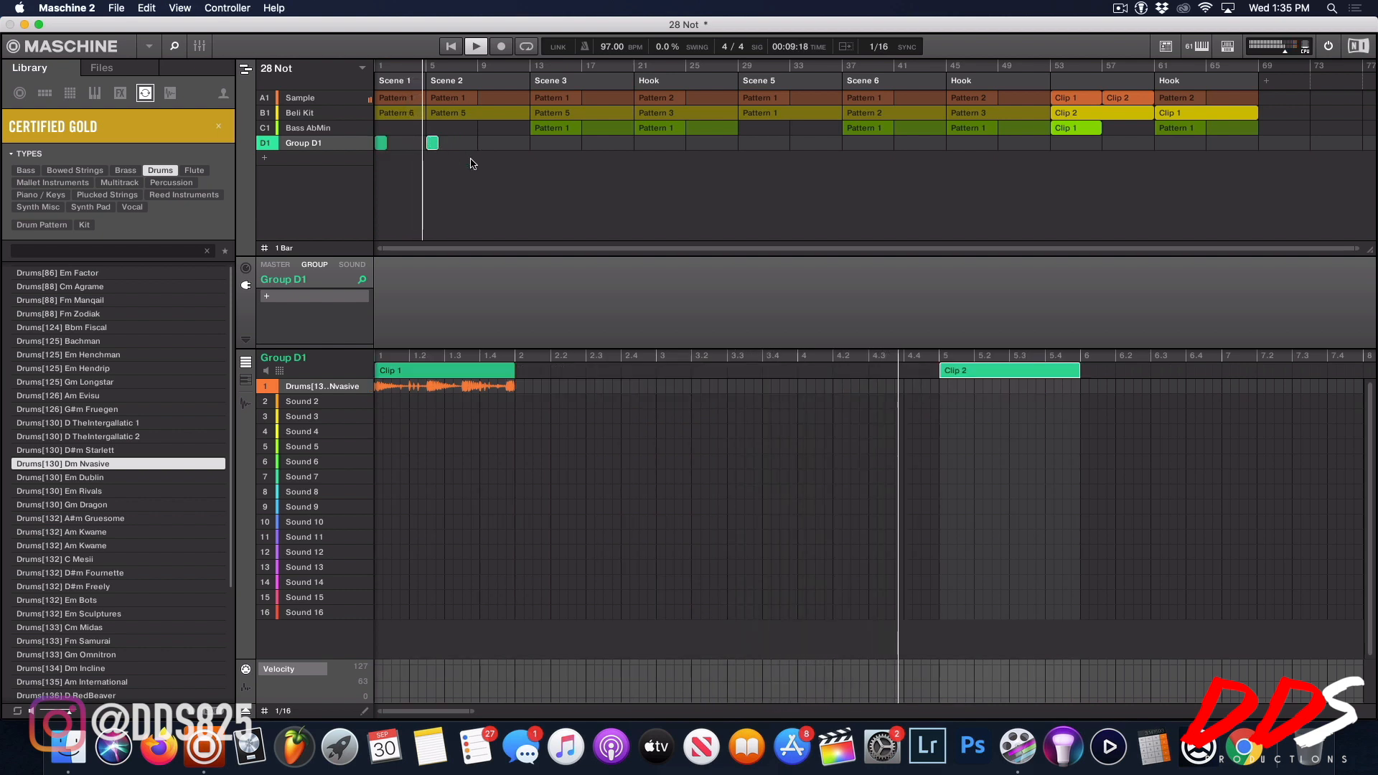
{"action": "right_click", "coordinate": [437, 145]}
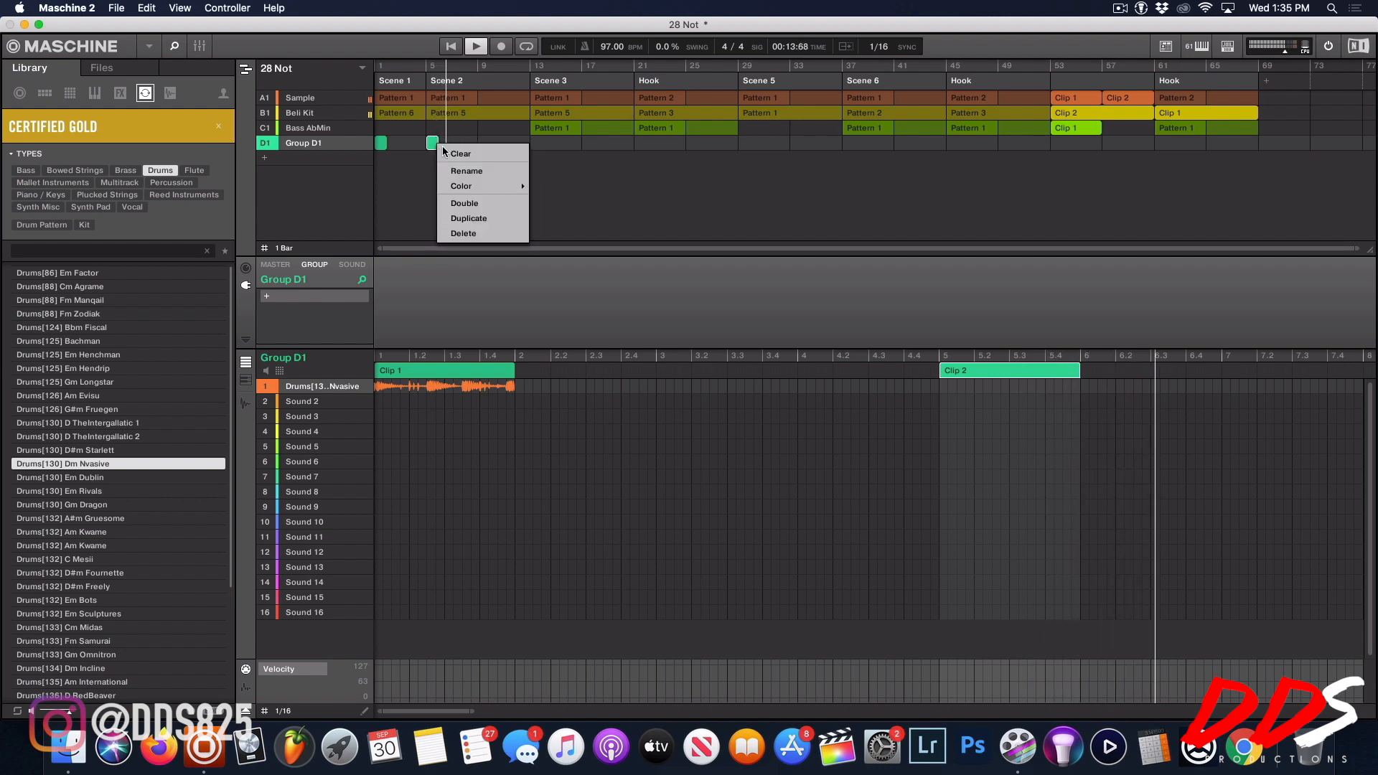
{"action": "left_click", "coordinate": [464, 233]}
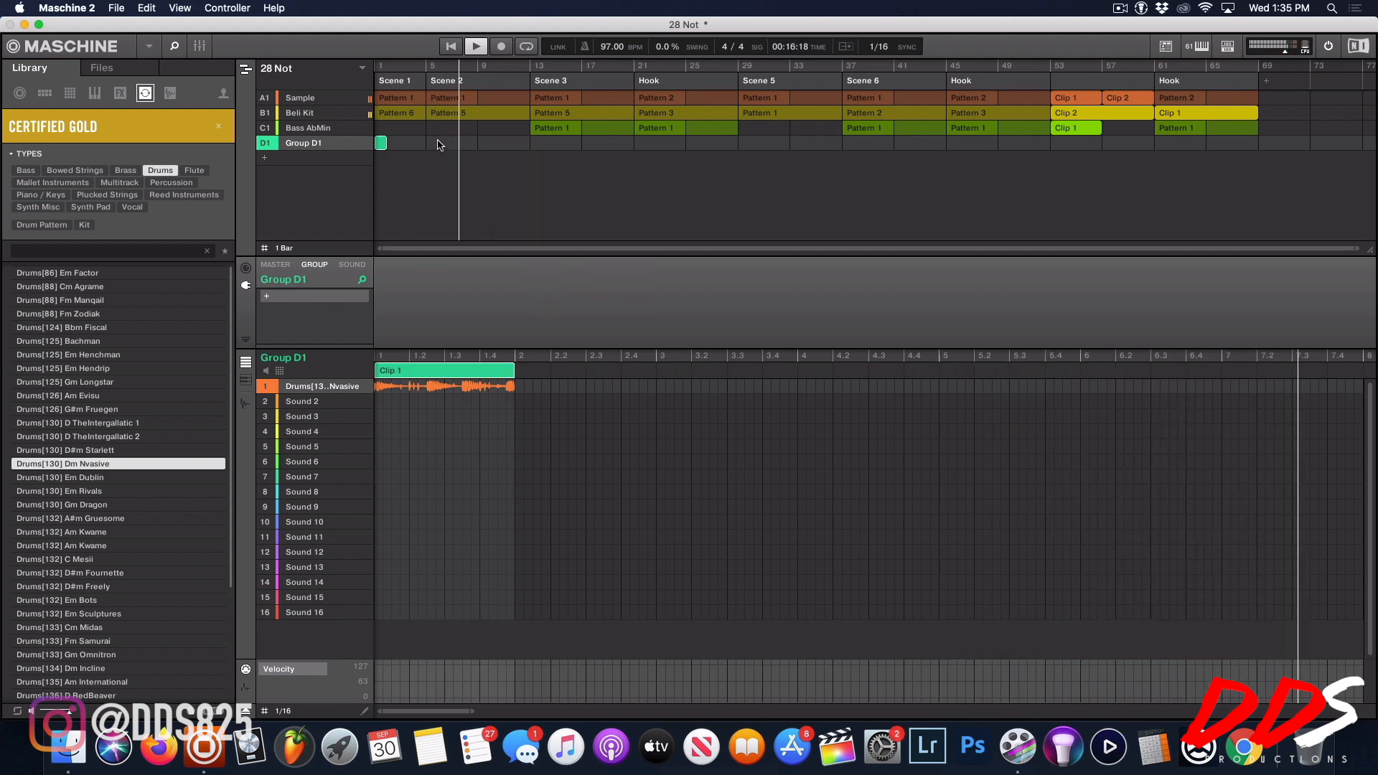
{"action": "right_click", "coordinate": [438, 144]}
{"action": "left_click", "coordinate": [387, 143]}
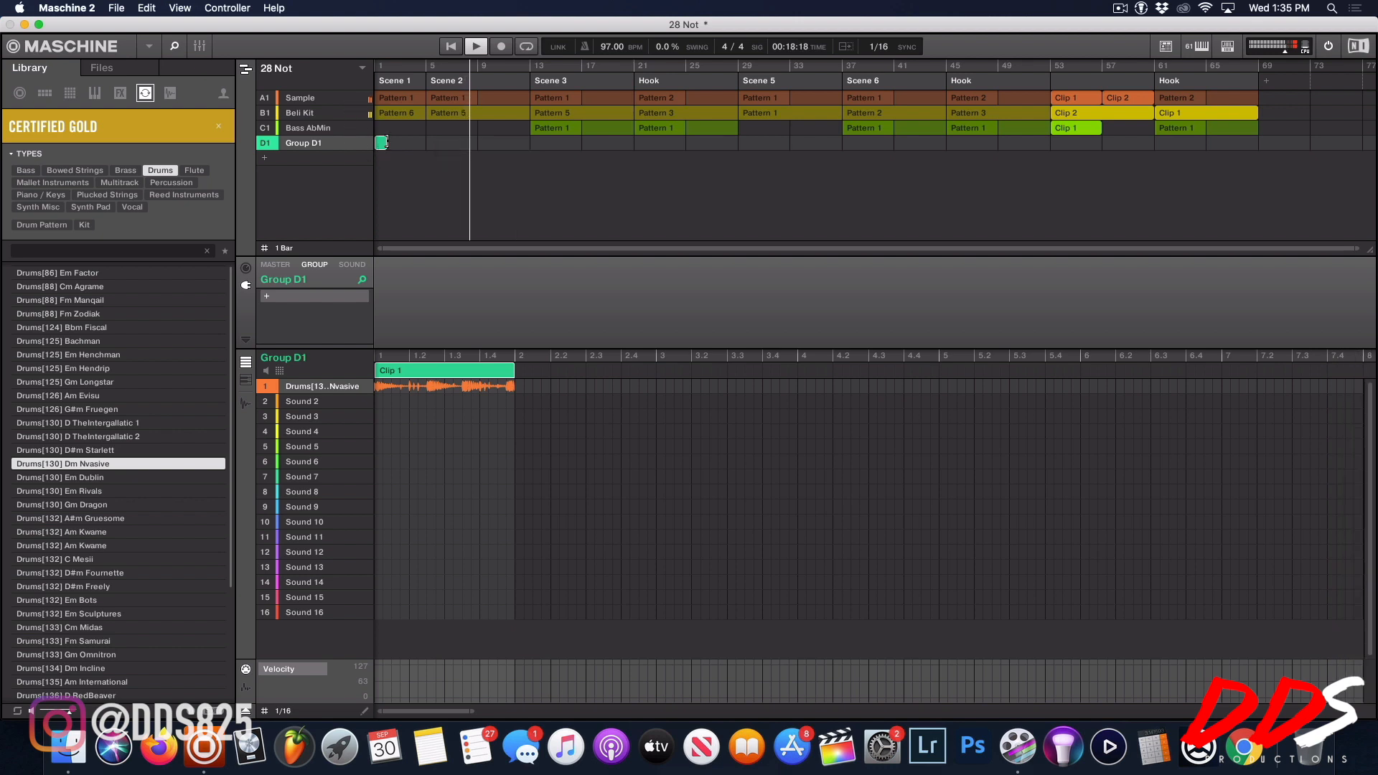
Step: Extend the drum loop clip to the end of Scene 2 and place a copy at the start of Scene 3
{"action": "left_click_drag", "start_coordinate": [381, 142], "coordinate": [530, 142]}
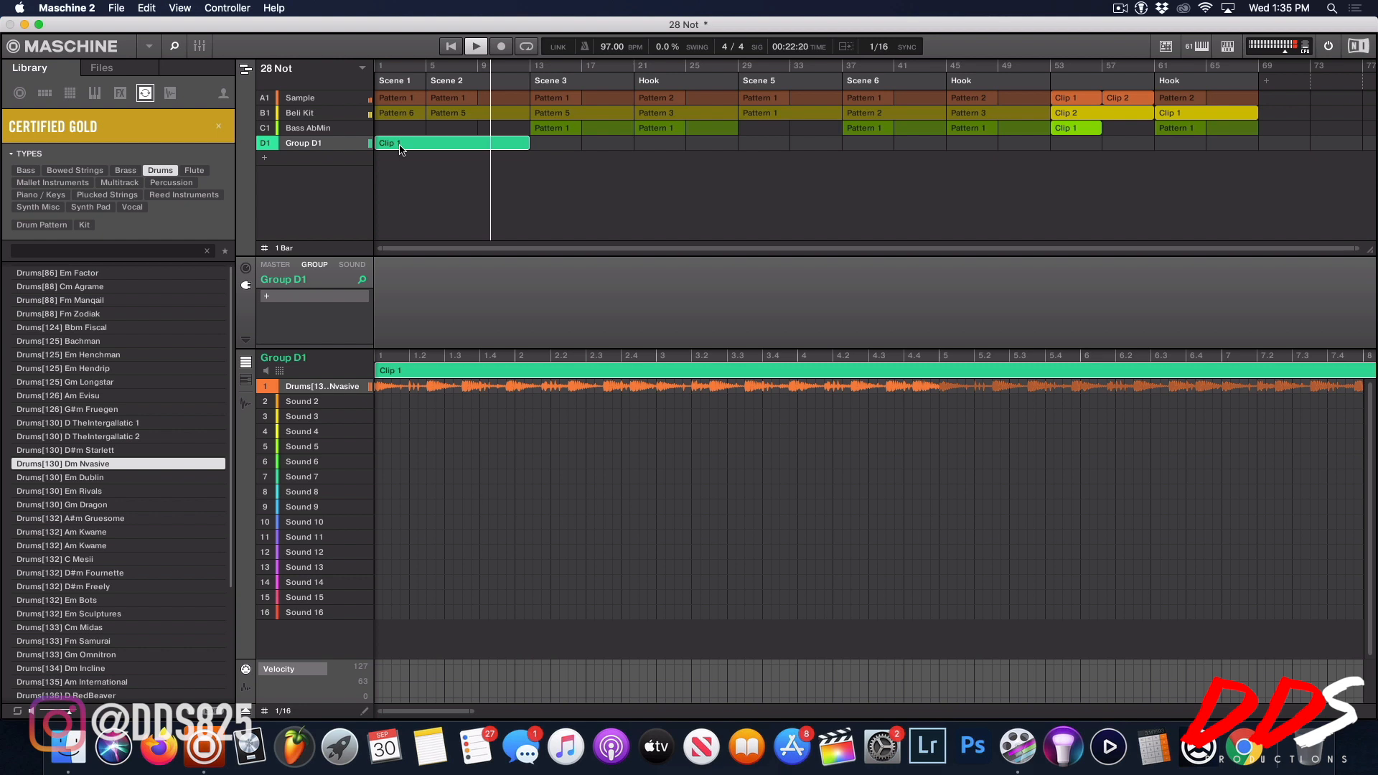
{"action": "left_click_drag", "start_coordinate": [401, 145], "coordinate": [559, 148]}
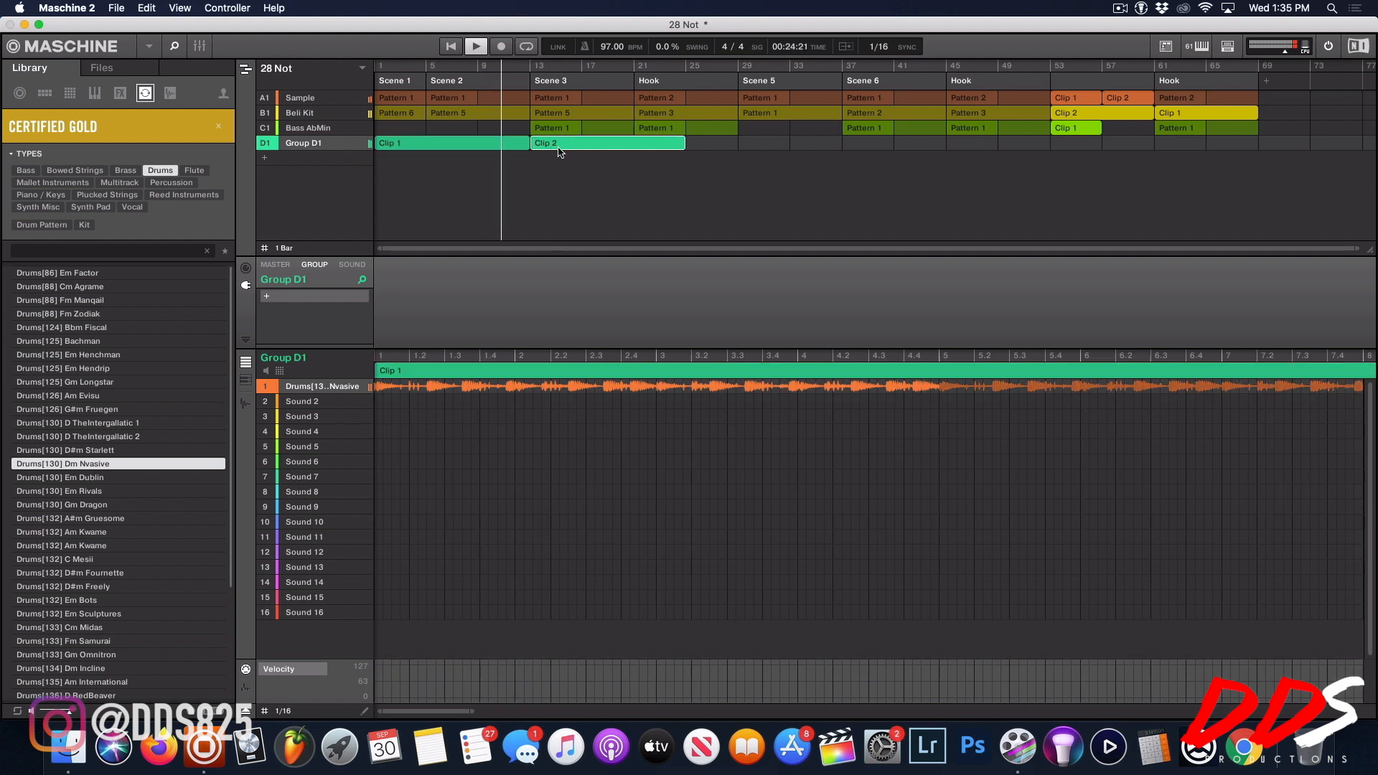
{"action": "left_click", "coordinate": [559, 148]}
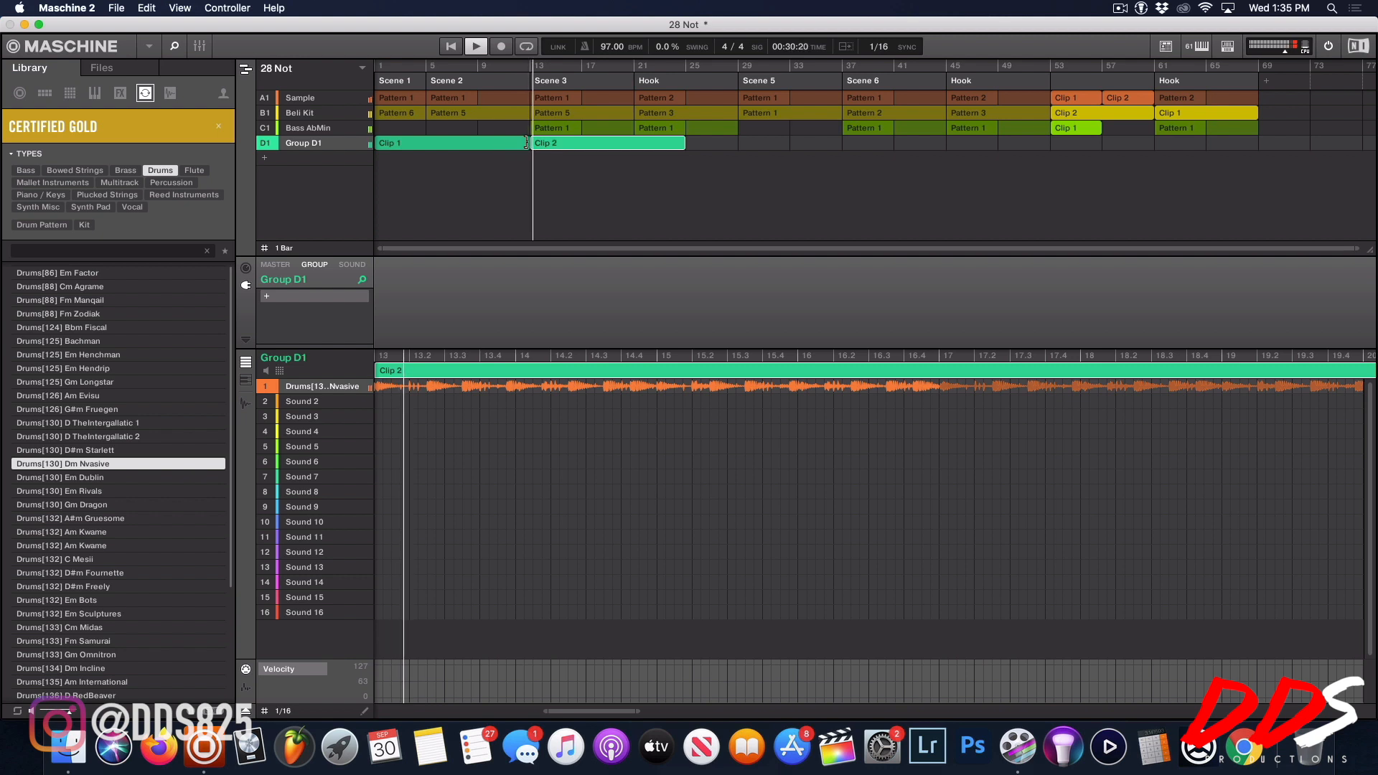
Step: Mute the Bass AbMin group and stop playback
{"action": "left_click", "coordinate": [270, 130]}
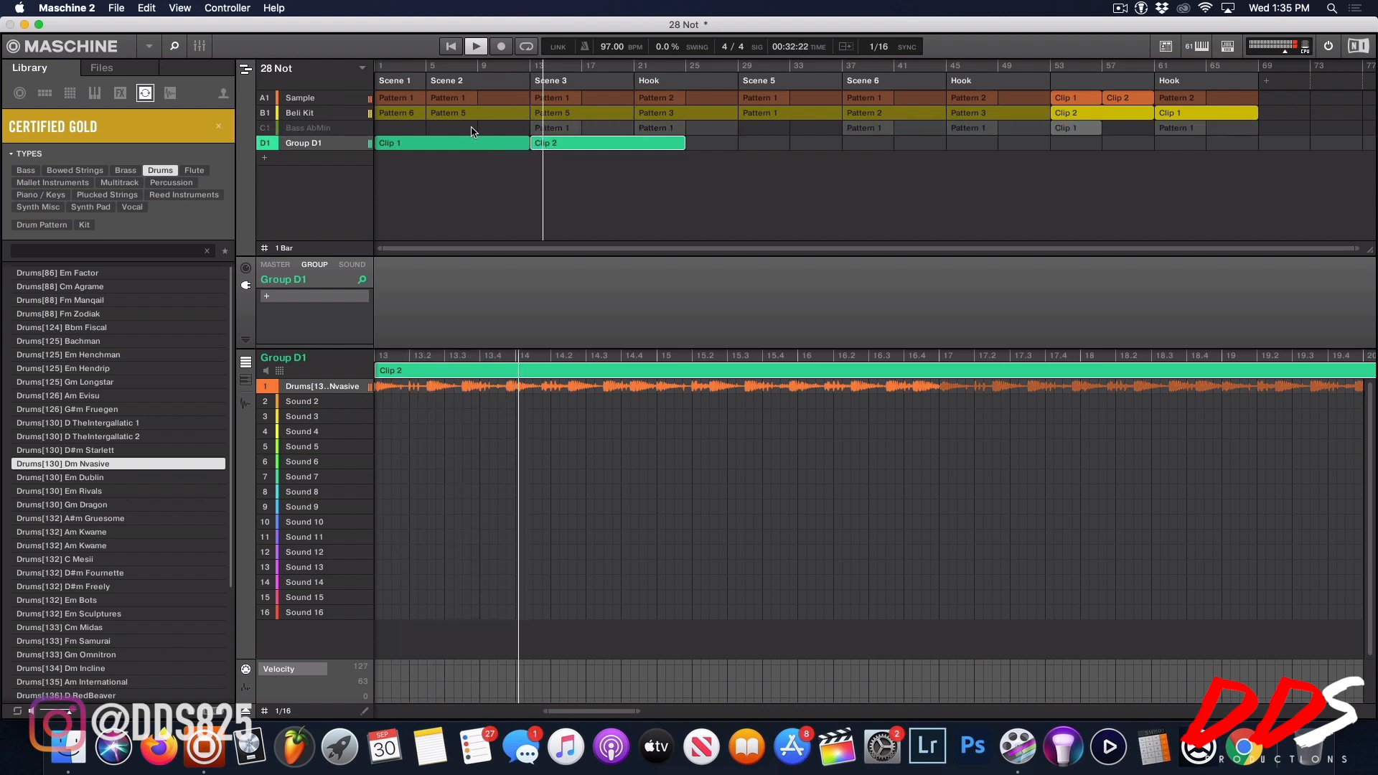
{"action": "mouse_move", "coordinate": [533, 143]}
{"action": "left_mouse_down"}
{"action": "mouse_move", "coordinate": [559, 144]}
{"action": "mouse_move", "coordinate": [531, 151]}
{"action": "left_mouse_up"}
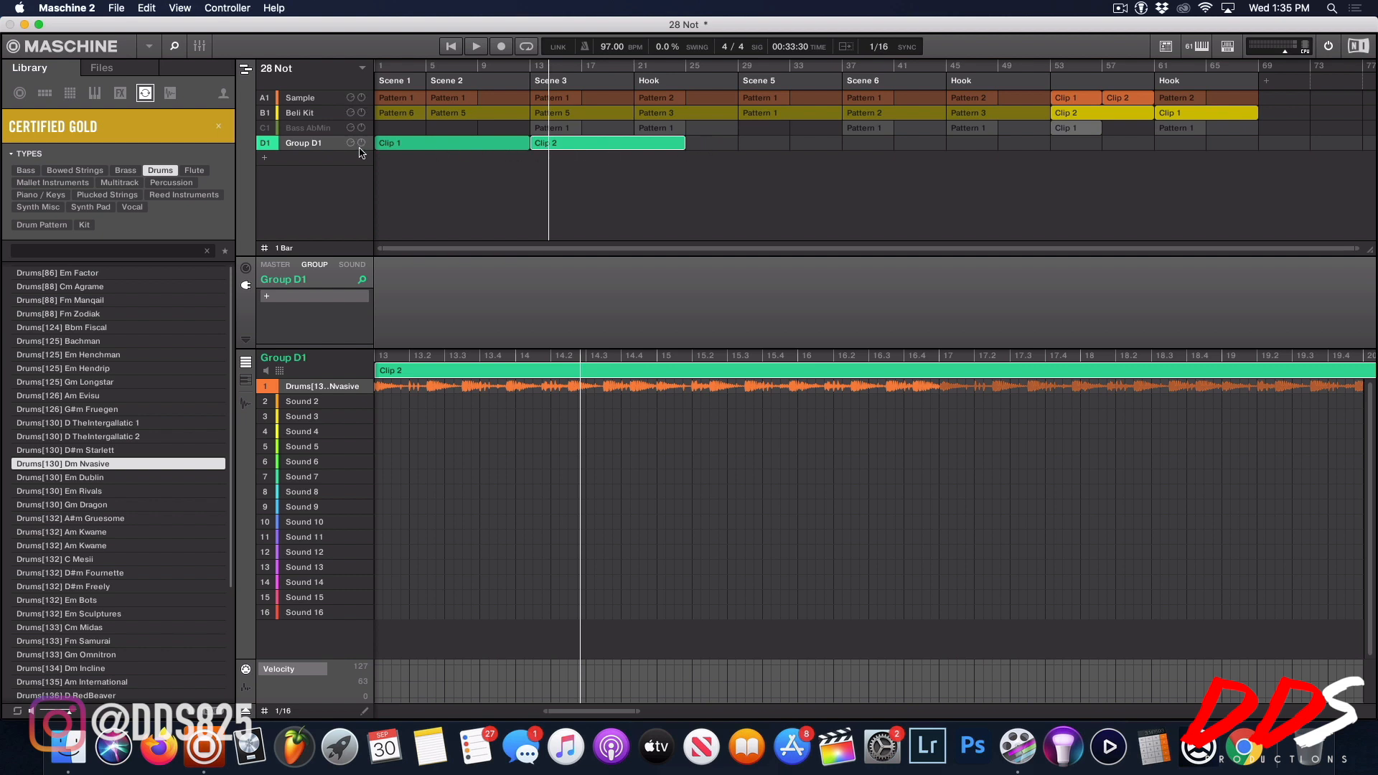
Step: Add a new group below the drum loop group and load the reFX Nexus (VST) plug-in on its first sound
{"action": "left_click", "coordinate": [264, 157]}
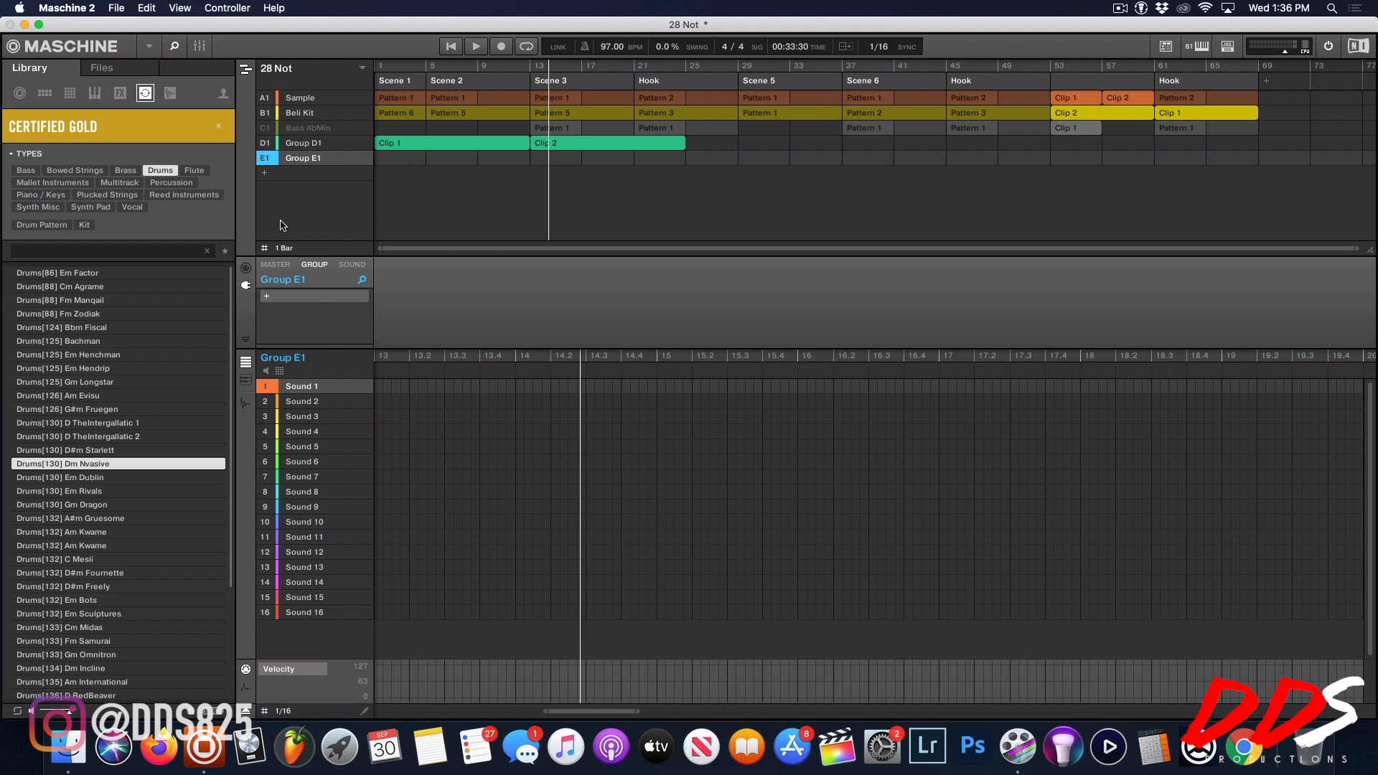
{"action": "left_click", "coordinate": [285, 298]}
{"action": "left_click", "coordinate": [352, 264]}
{"action": "left_click", "coordinate": [316, 300]}
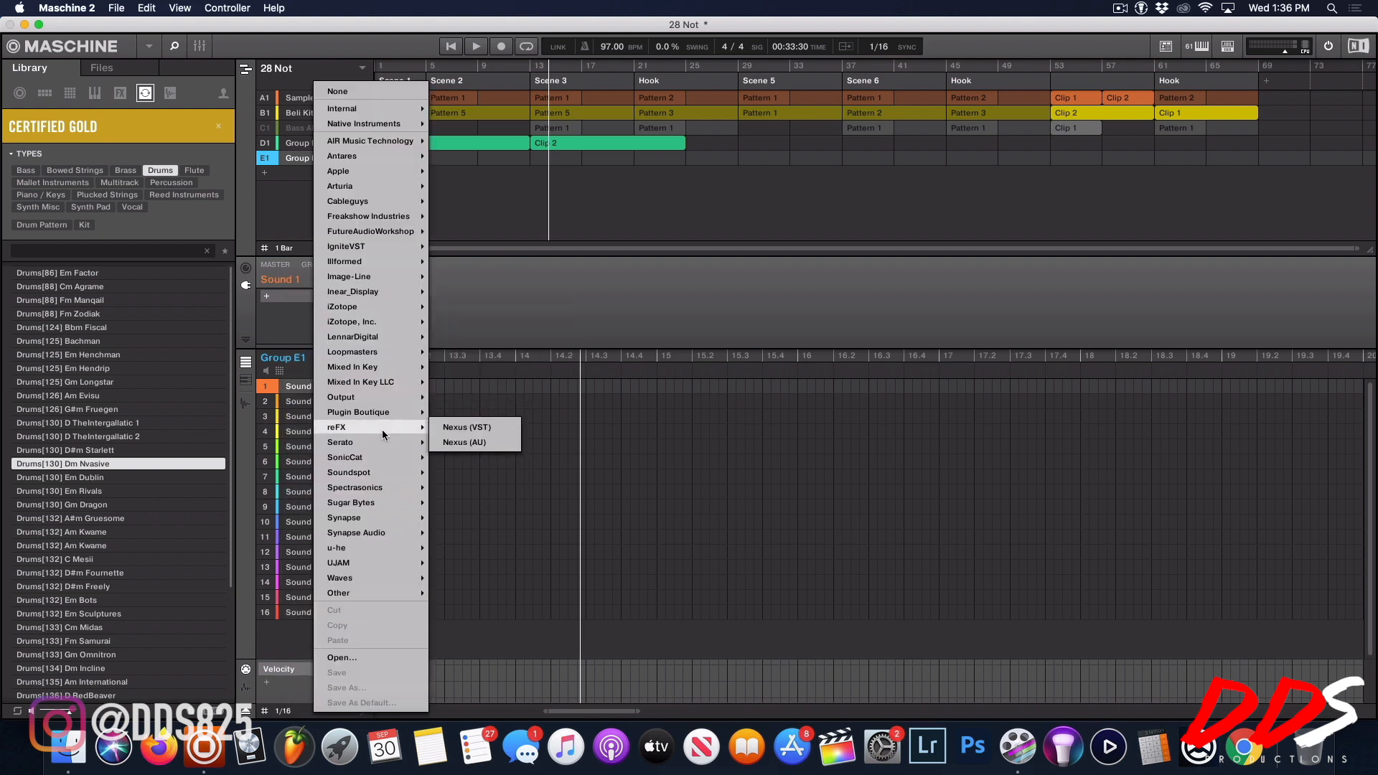
{"action": "mouse_move", "coordinate": [344, 207]}
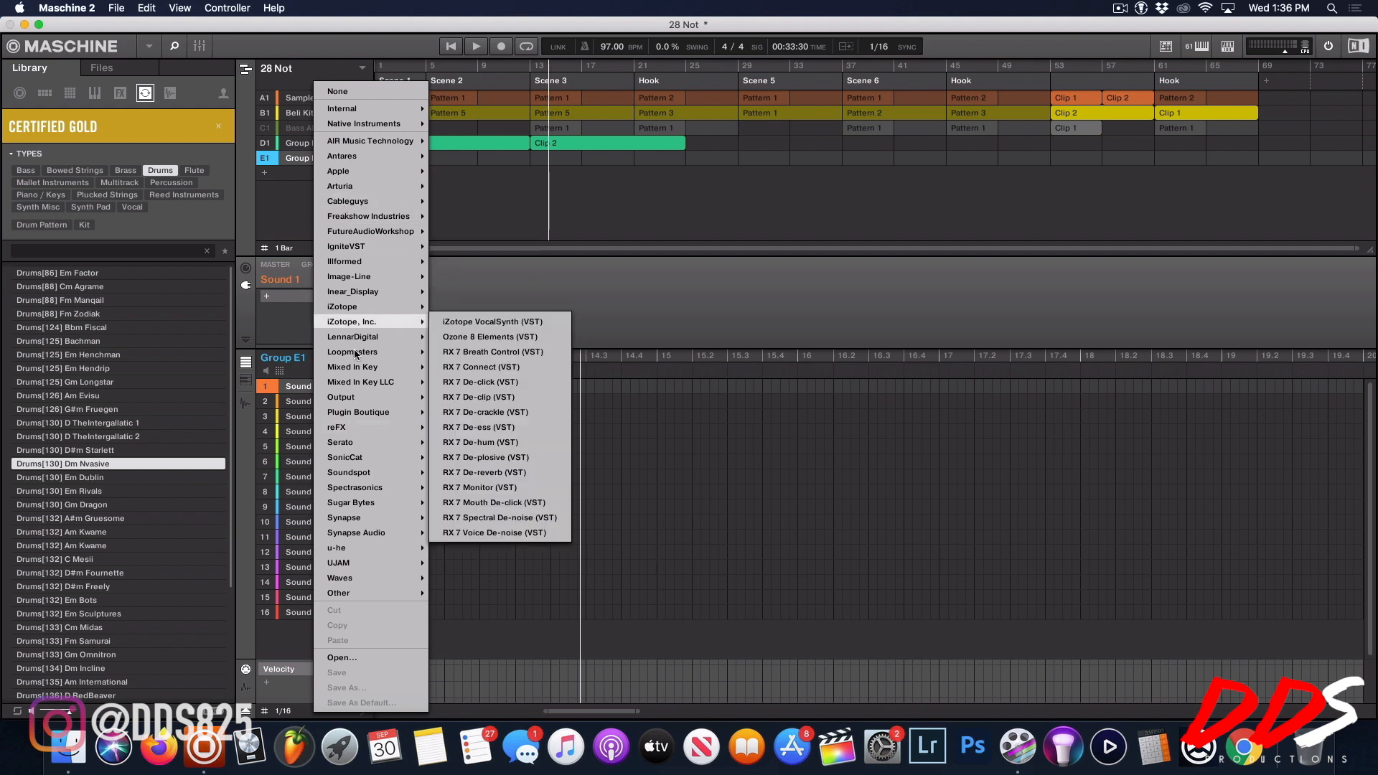
{"action": "mouse_move", "coordinate": [345, 427]}
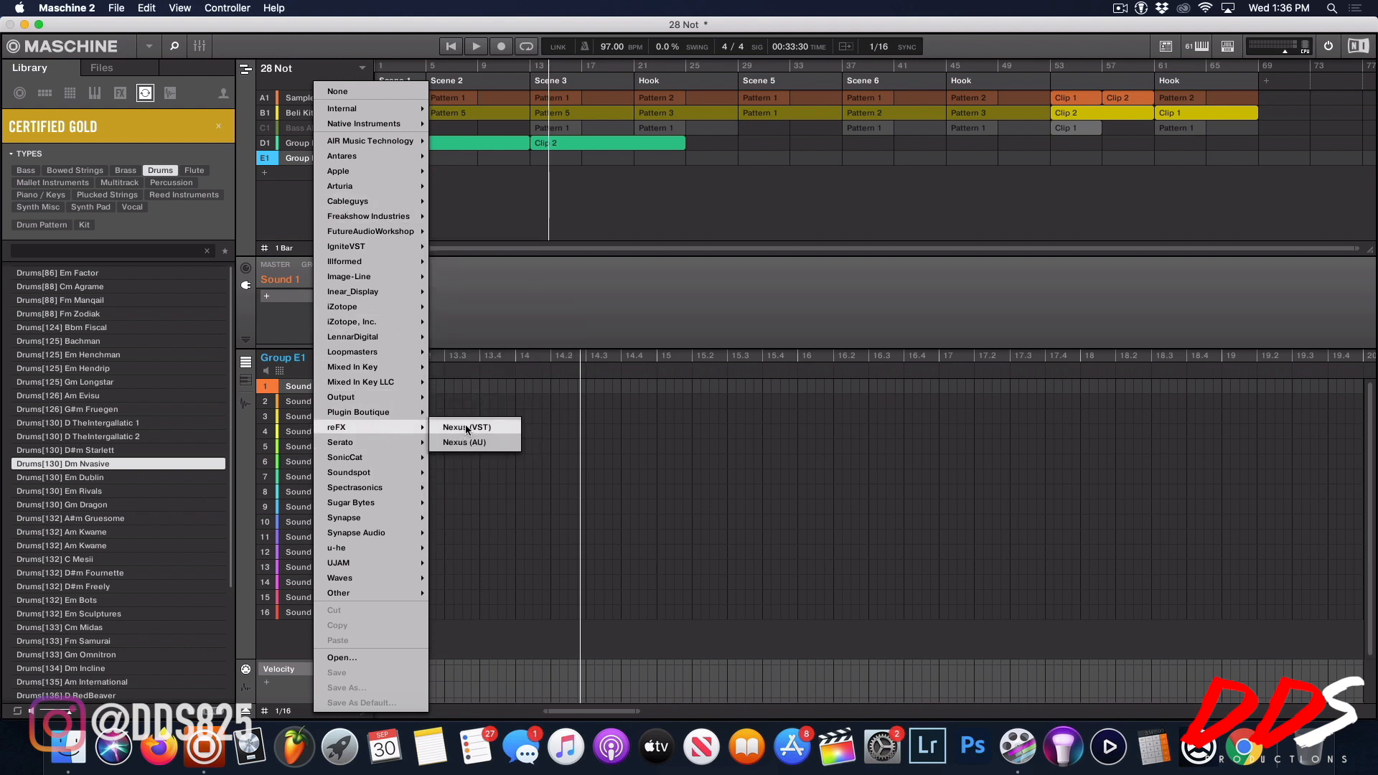
{"action": "left_click", "coordinate": [467, 427]}
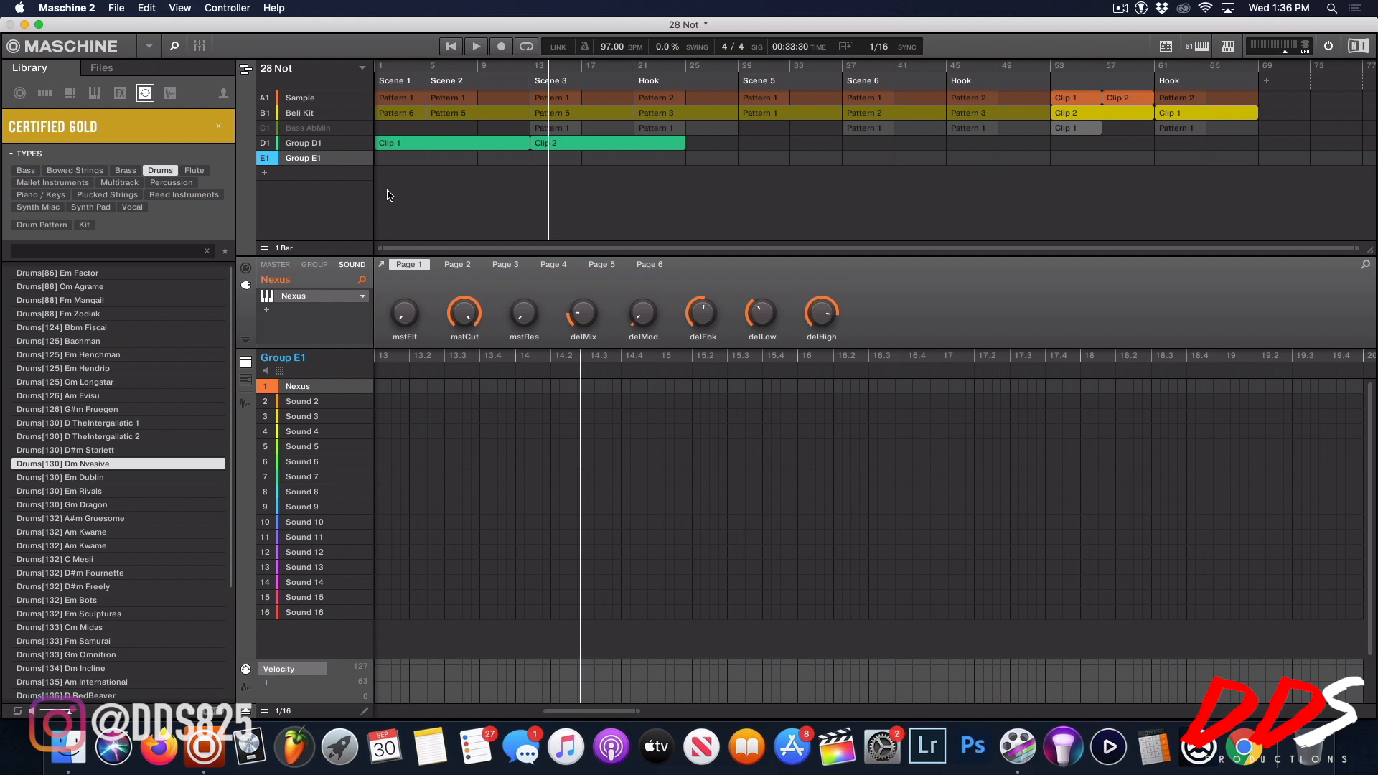
Step: Mute the drum loop group and load the Arena Ambience preset from the Piano category in Nexus
{"action": "left_click", "coordinate": [275, 148]}
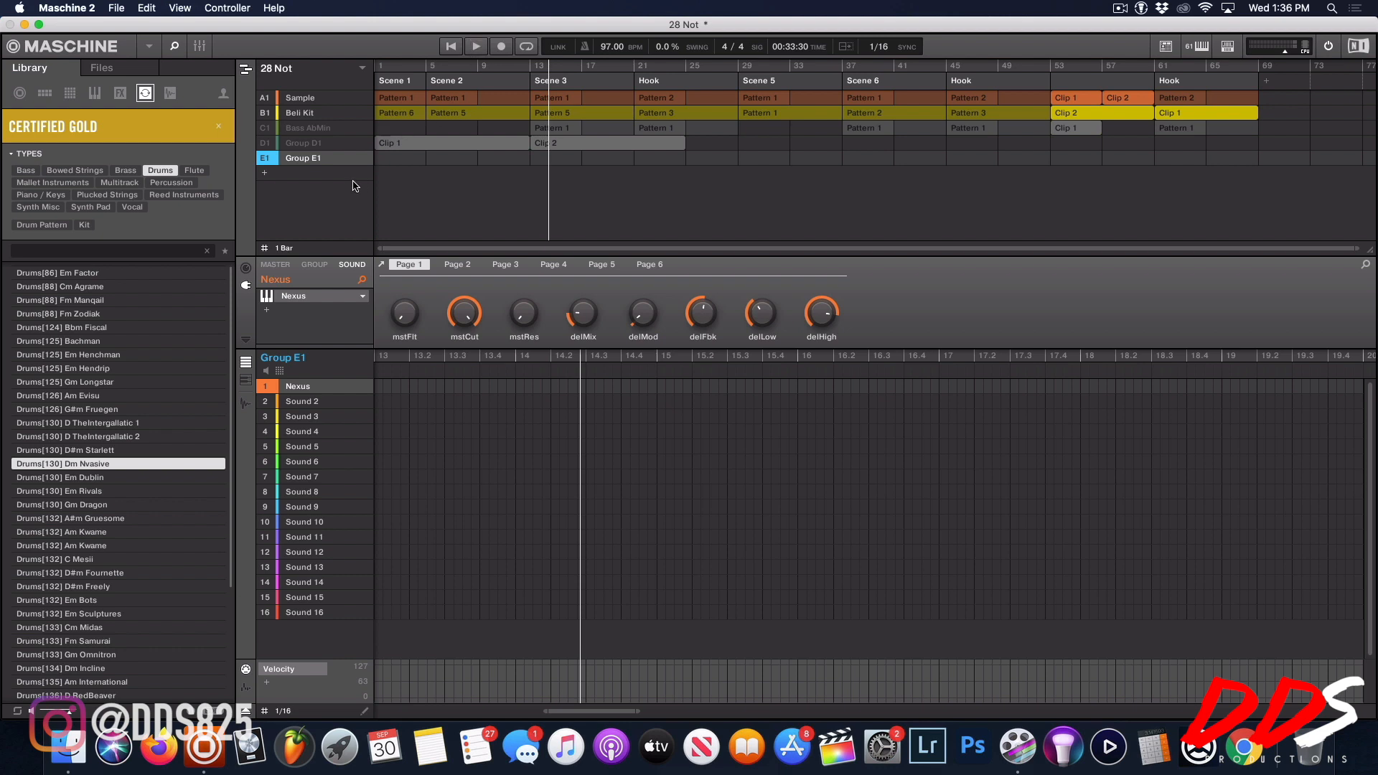
{"action": "double_click", "coordinate": [305, 296]}
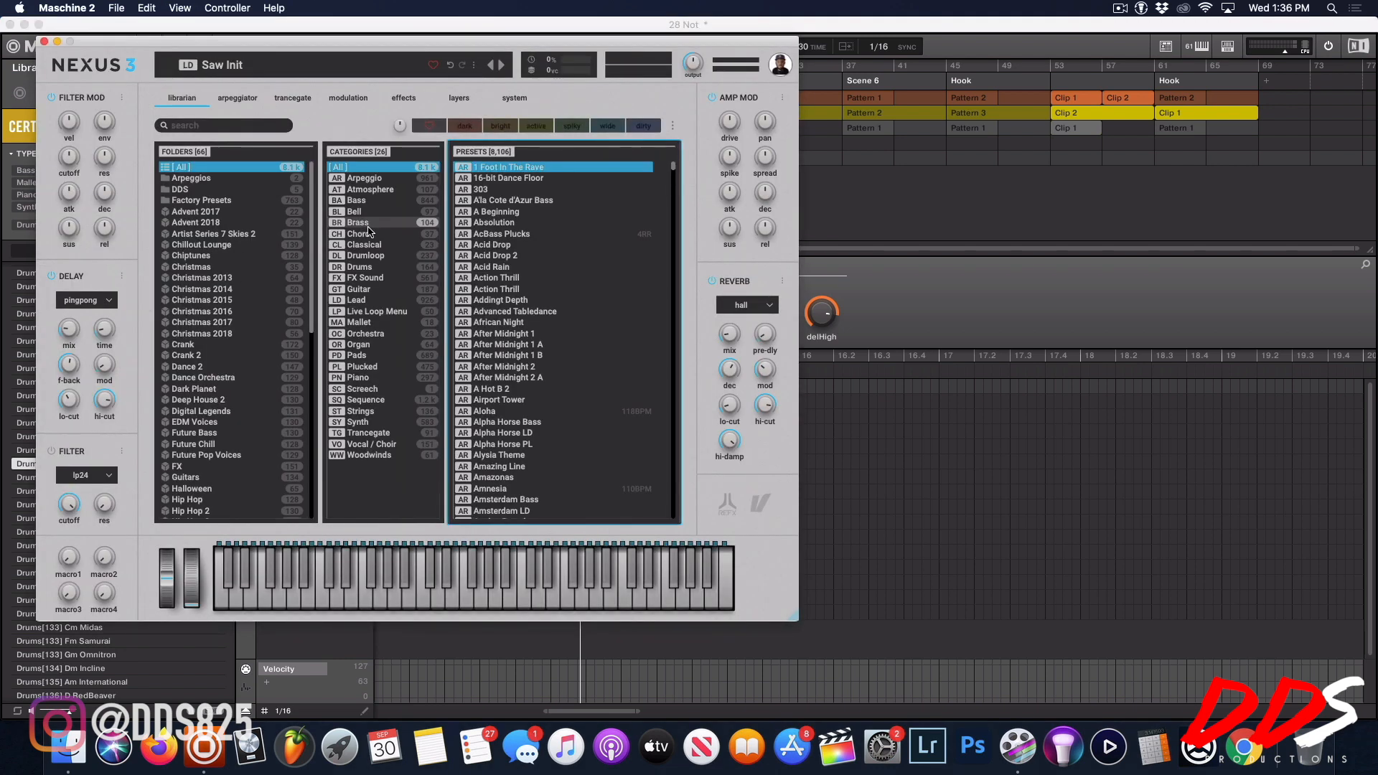
{"action": "left_click", "coordinate": [374, 377]}
{"action": "left_click", "coordinate": [543, 200]}
{"action": "left_click", "coordinate": [543, 190]}
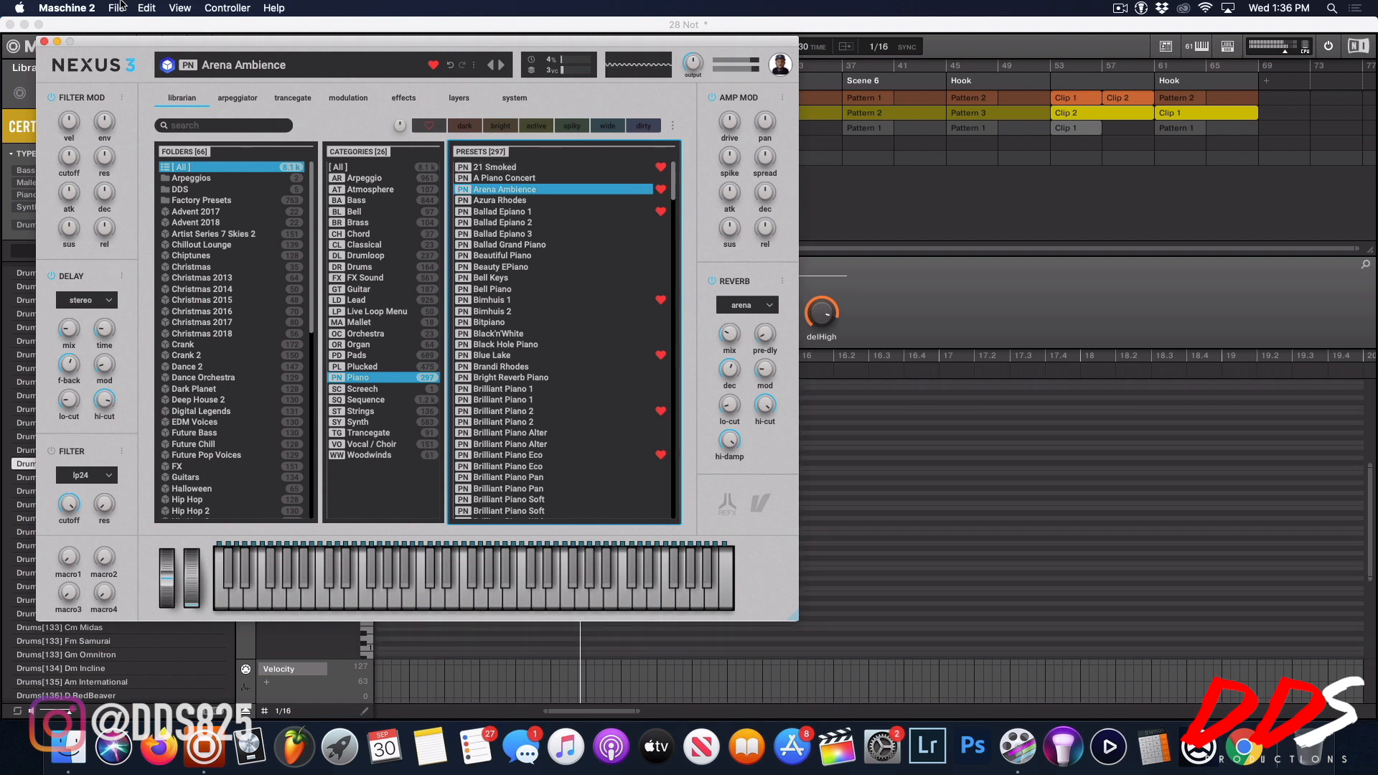
{"action": "left_click", "coordinate": [44, 43]}
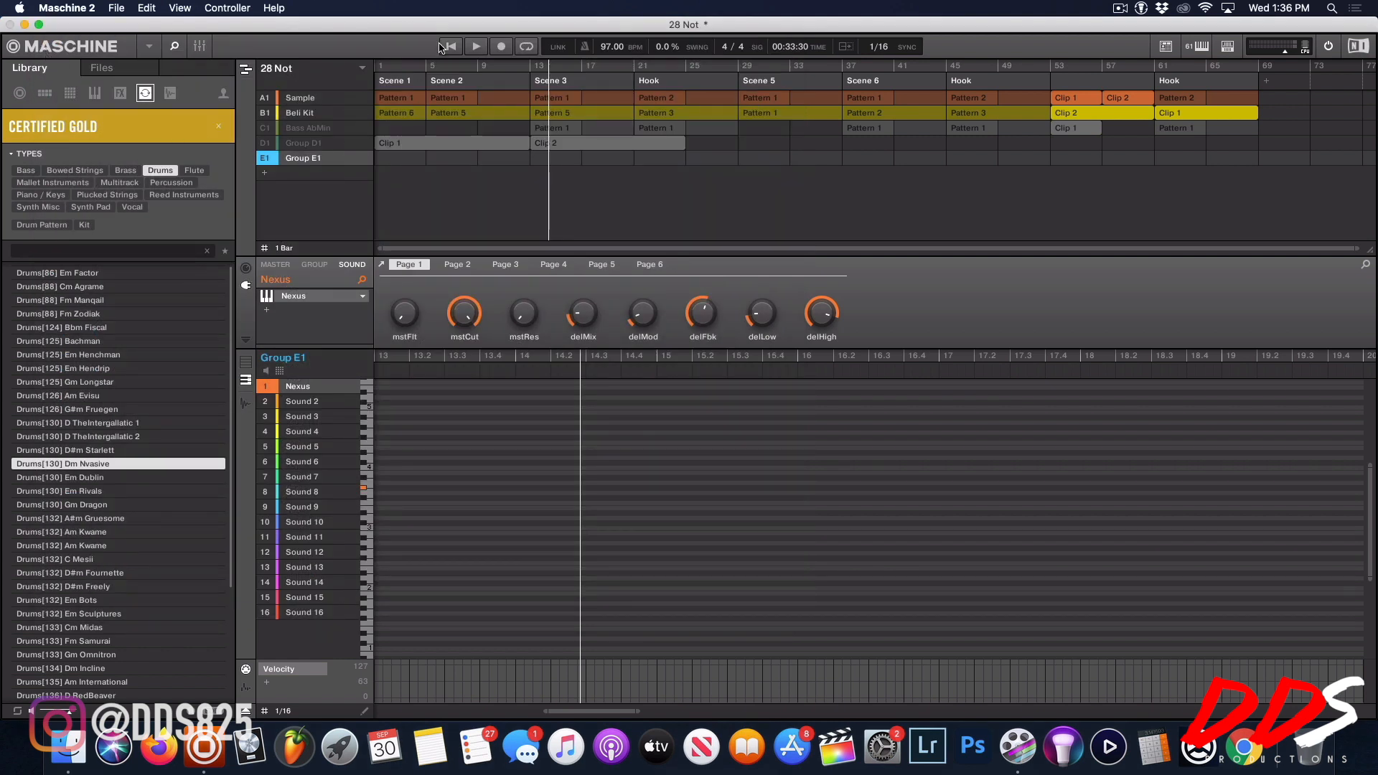
Step: Record a Nexus melody into a new clip on Group E1 from bar 9 to about bar 17 and quantize its notes
{"action": "left_click", "coordinate": [478, 66]}
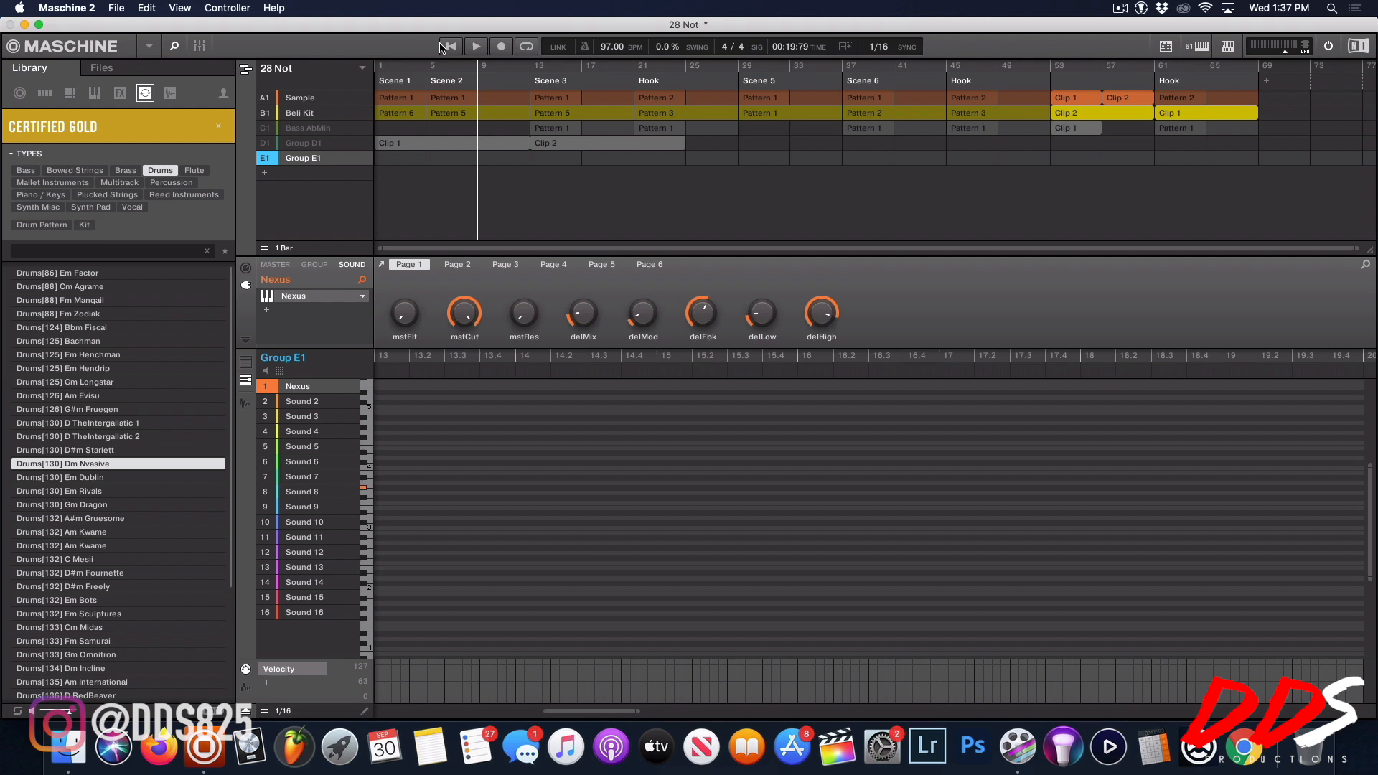
{"action": "left_click", "coordinate": [502, 49]}
{"action": "left_click", "coordinate": [476, 47]}
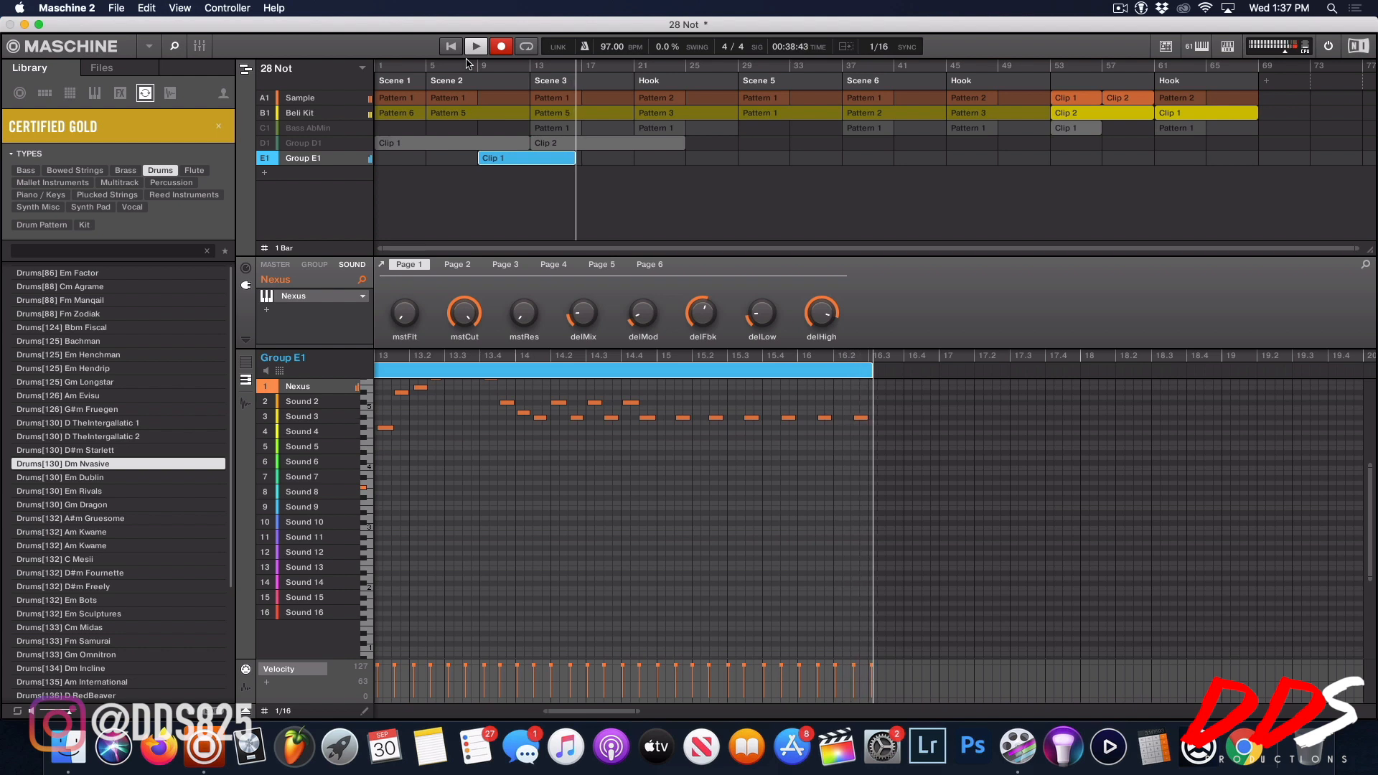
{"action": "key", "text": "space"}
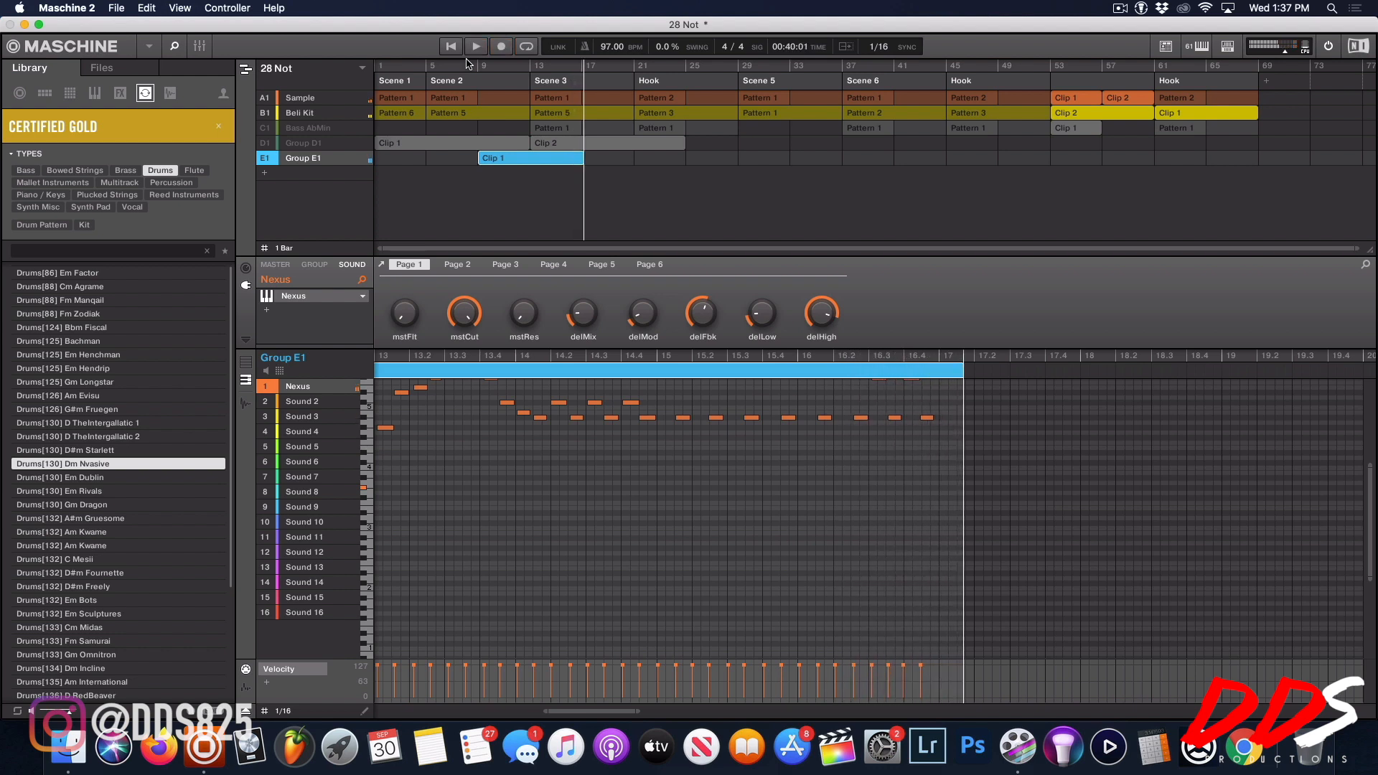
{"action": "key", "text": "super+u"}
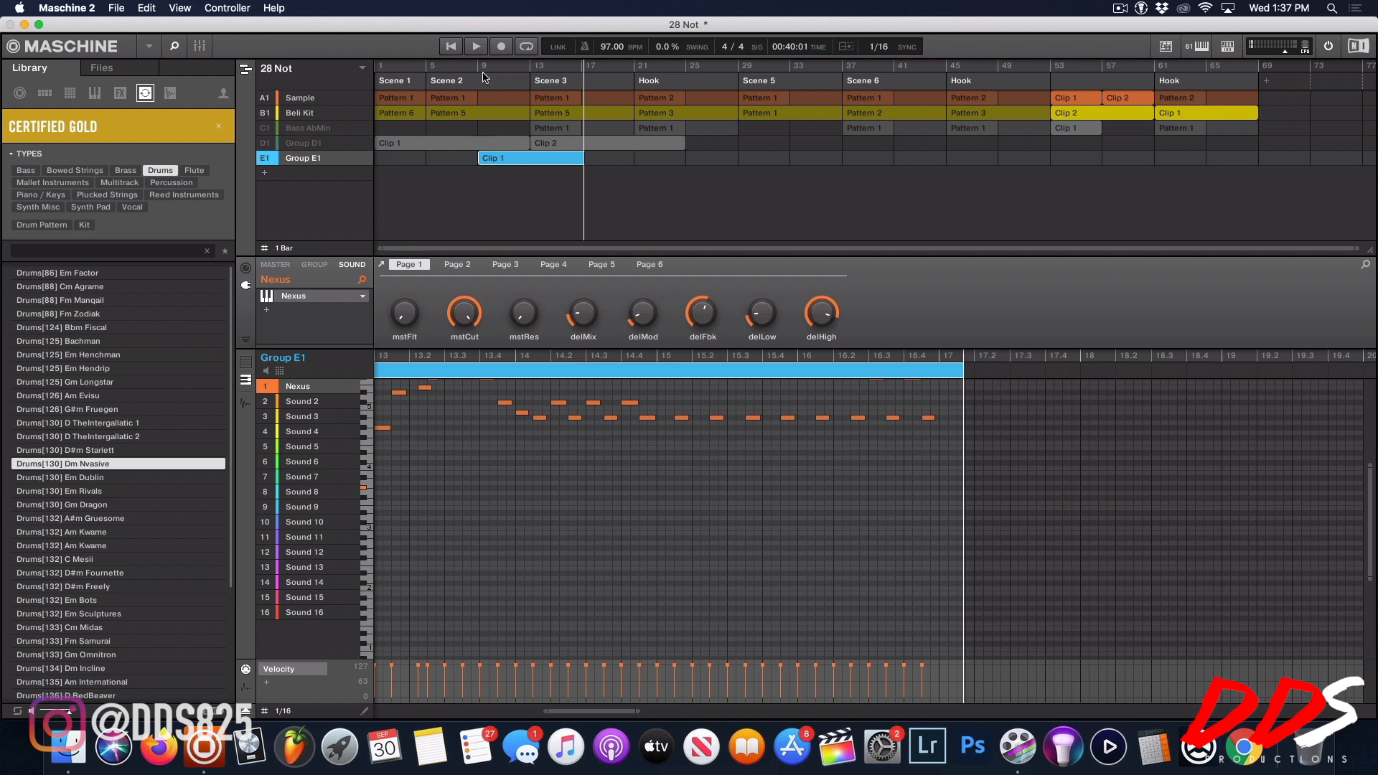
Step: Return the playhead to bar 9, show groups in the library and clear the Certified Gold product filter
{"action": "left_click", "coordinate": [478, 67]}
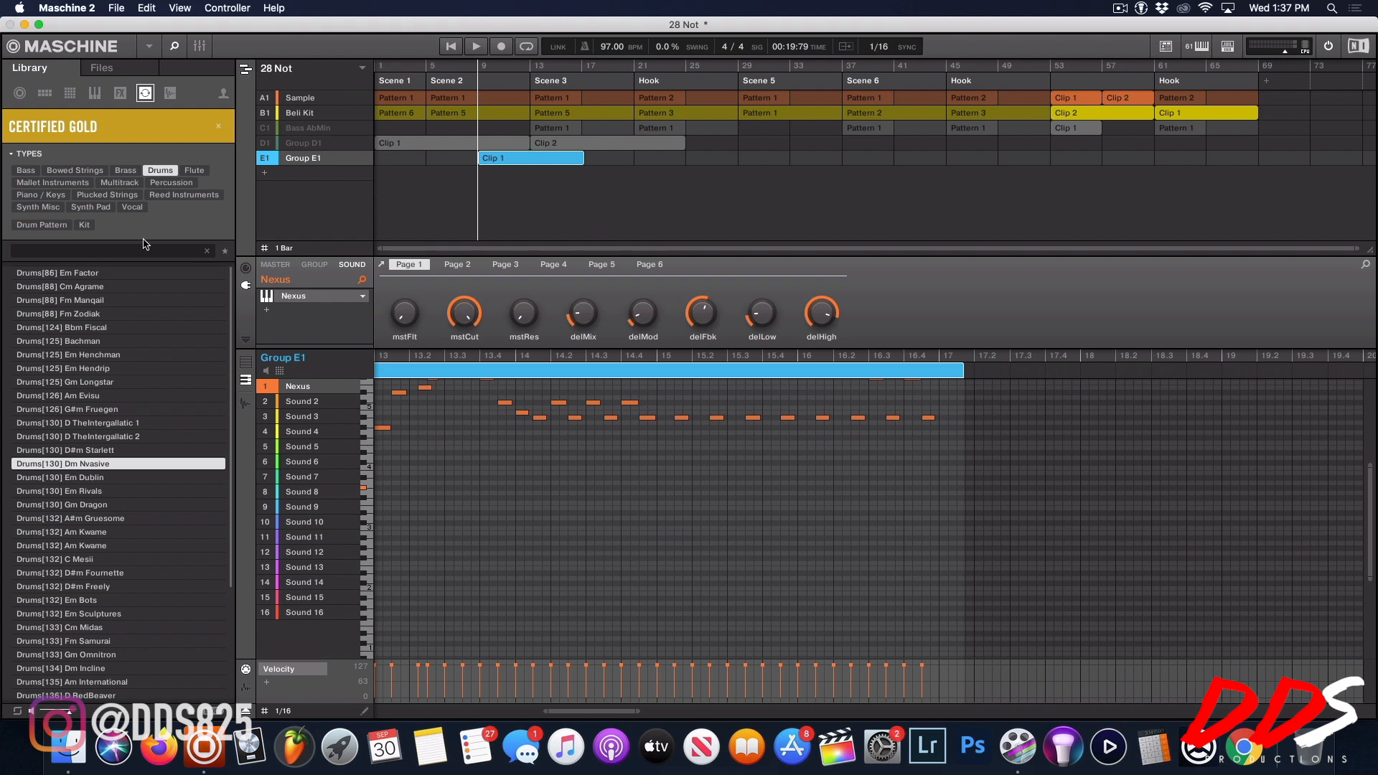
{"action": "left_click", "coordinate": [94, 94]}
{"action": "left_click", "coordinate": [49, 93]}
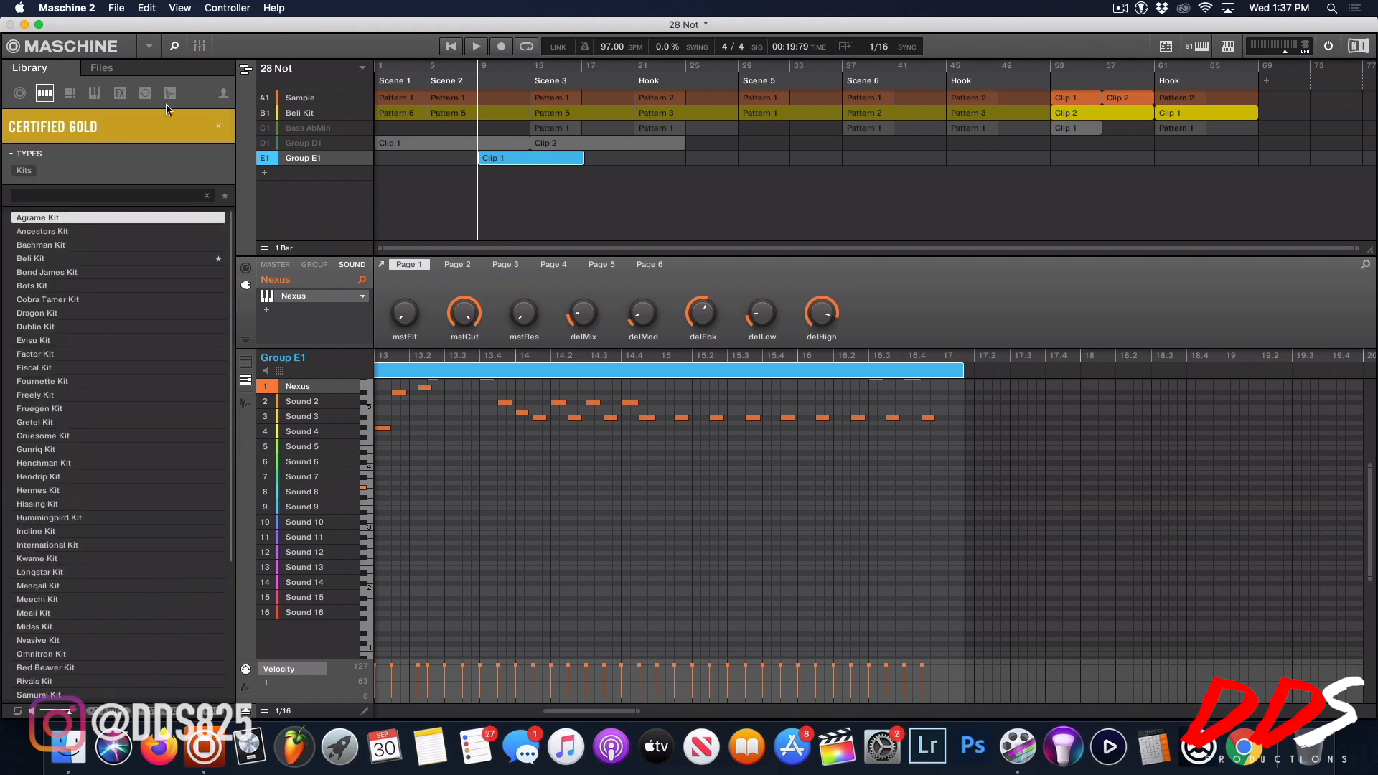
{"action": "left_click", "coordinate": [219, 126]}
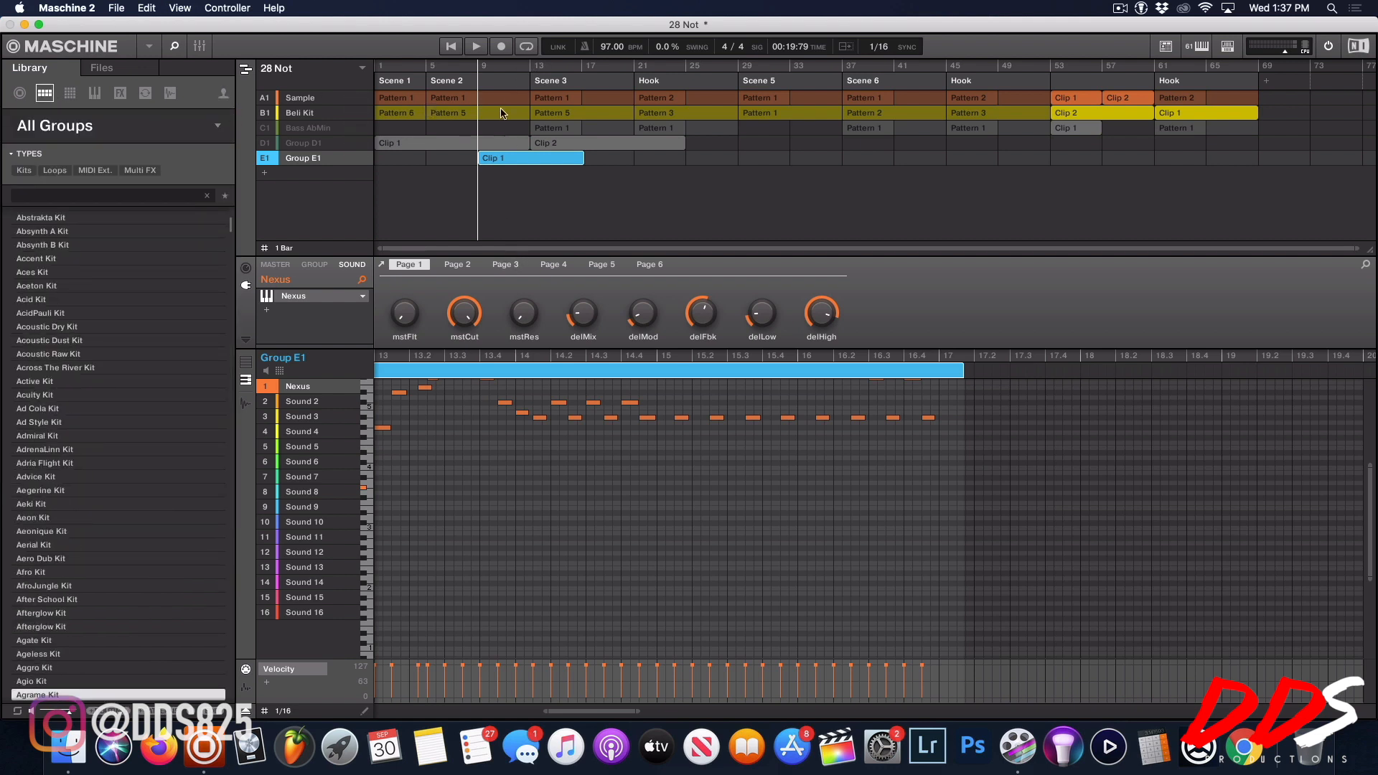
Step: Play back the recorded Nexus clip from bar 9 and examine its notes from the clip's start
{"action": "left_click", "coordinate": [478, 47]}
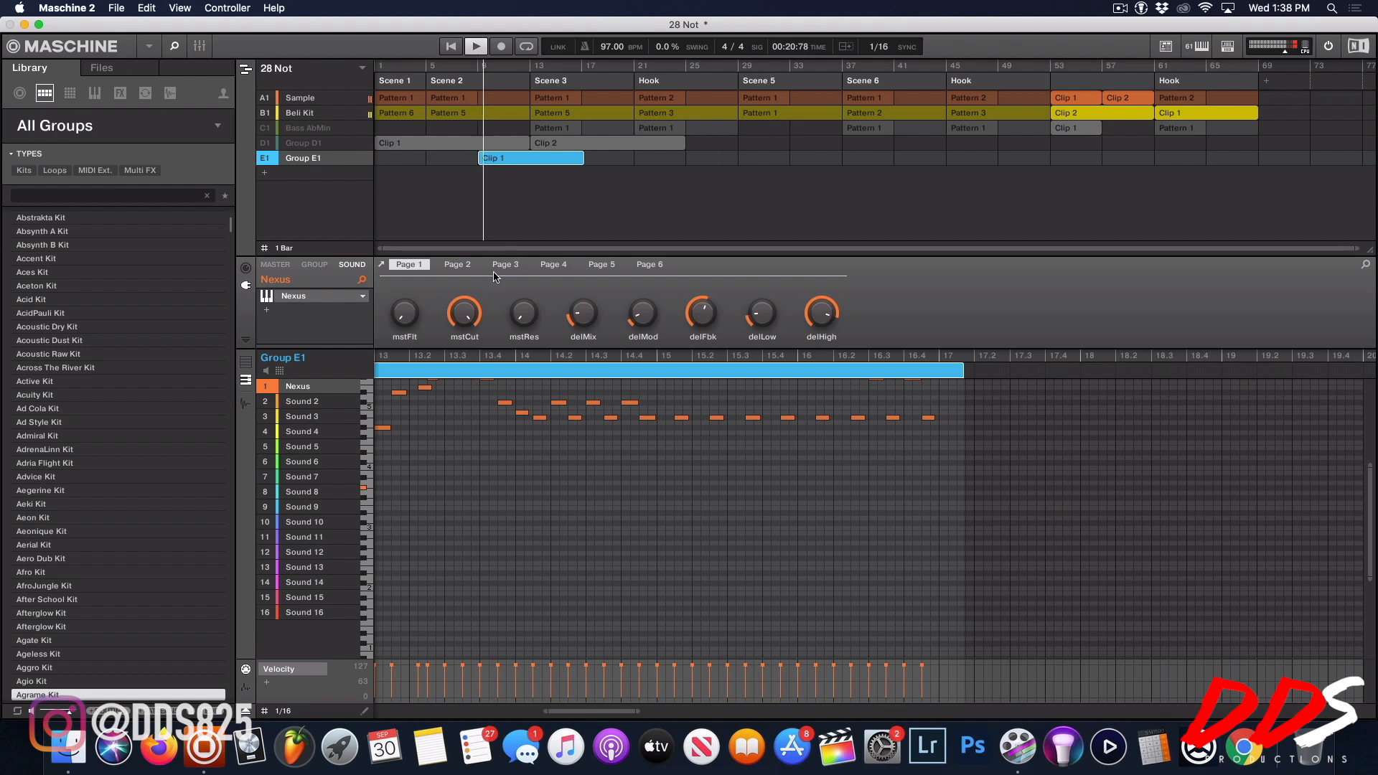
{"action": "scroll", "coordinate": [538, 567], "scroll_direction": "up", "scroll_amount": 3}
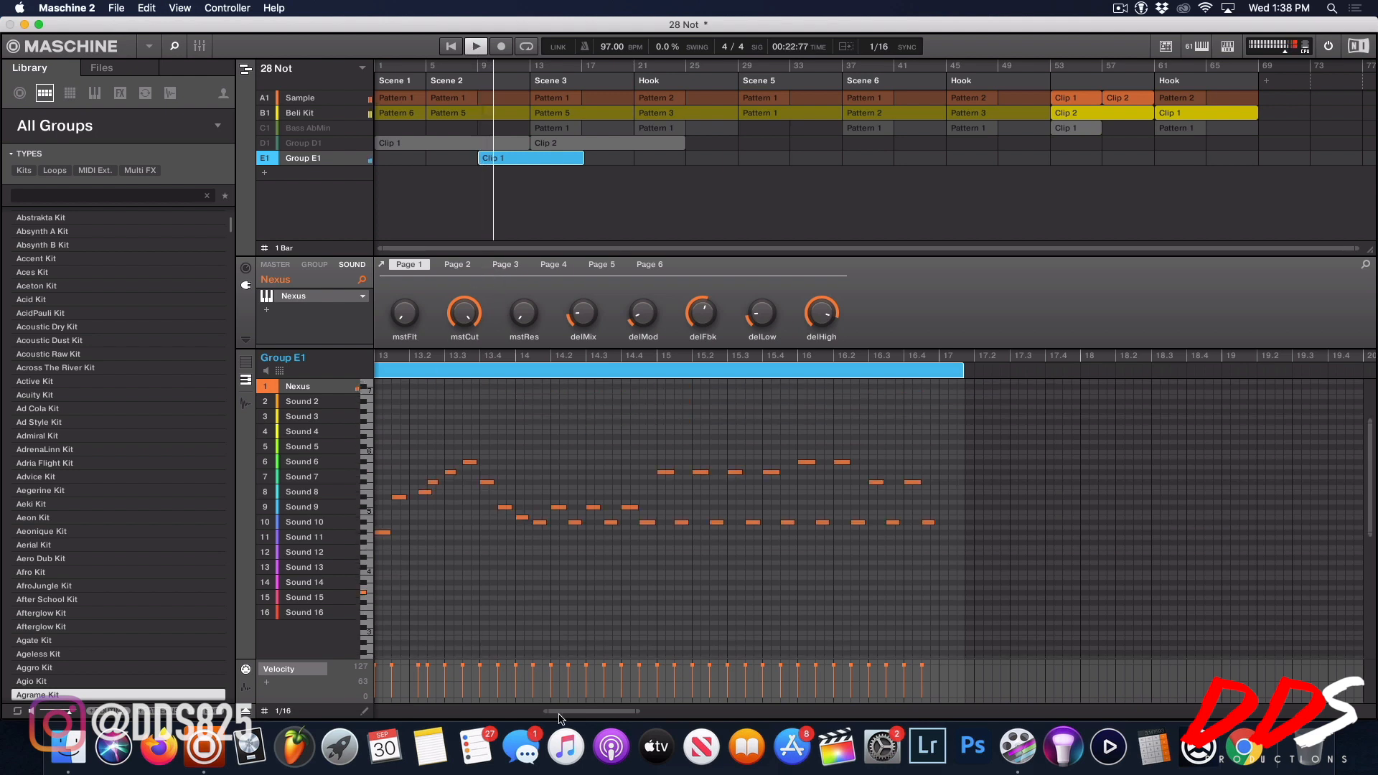
{"action": "left_click_drag", "start_coordinate": [565, 713], "coordinate": [496, 713]}
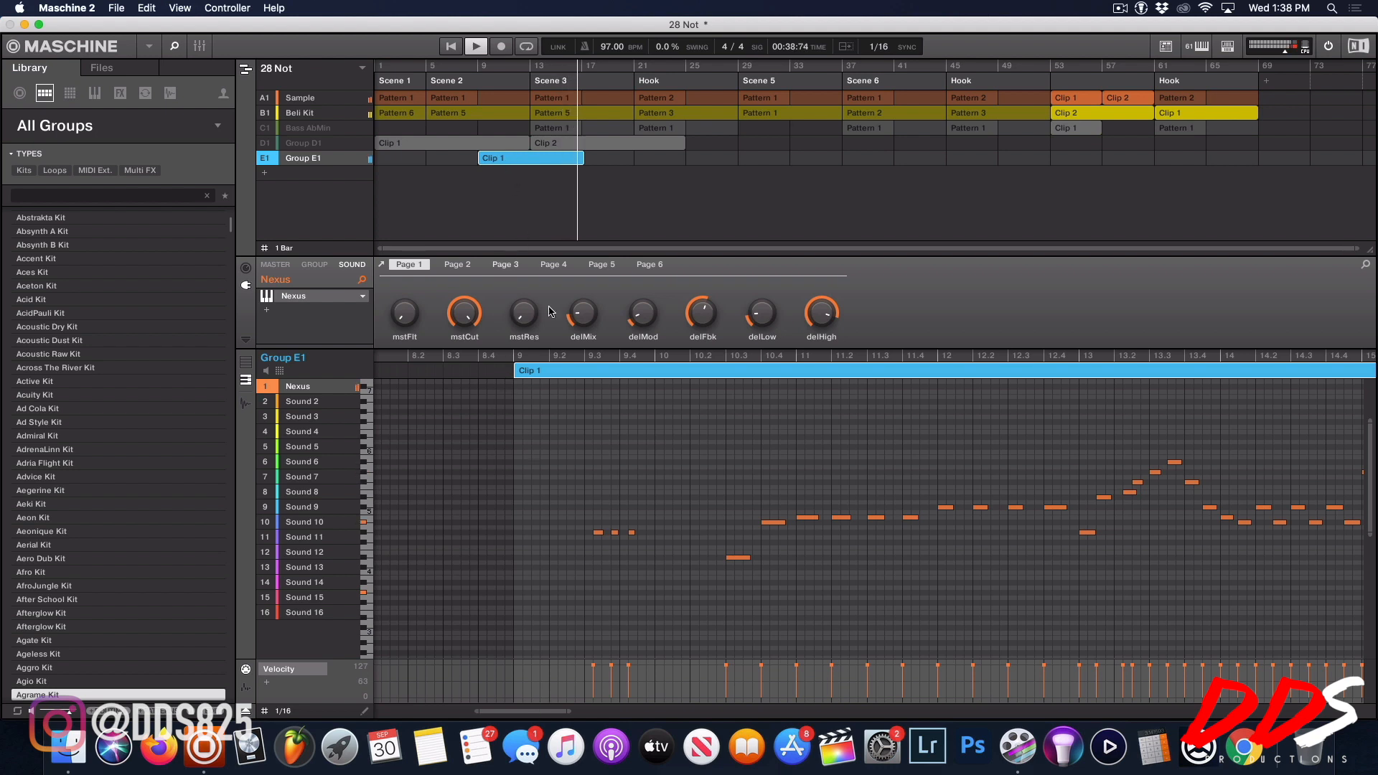
{"action": "key", "text": "space"}
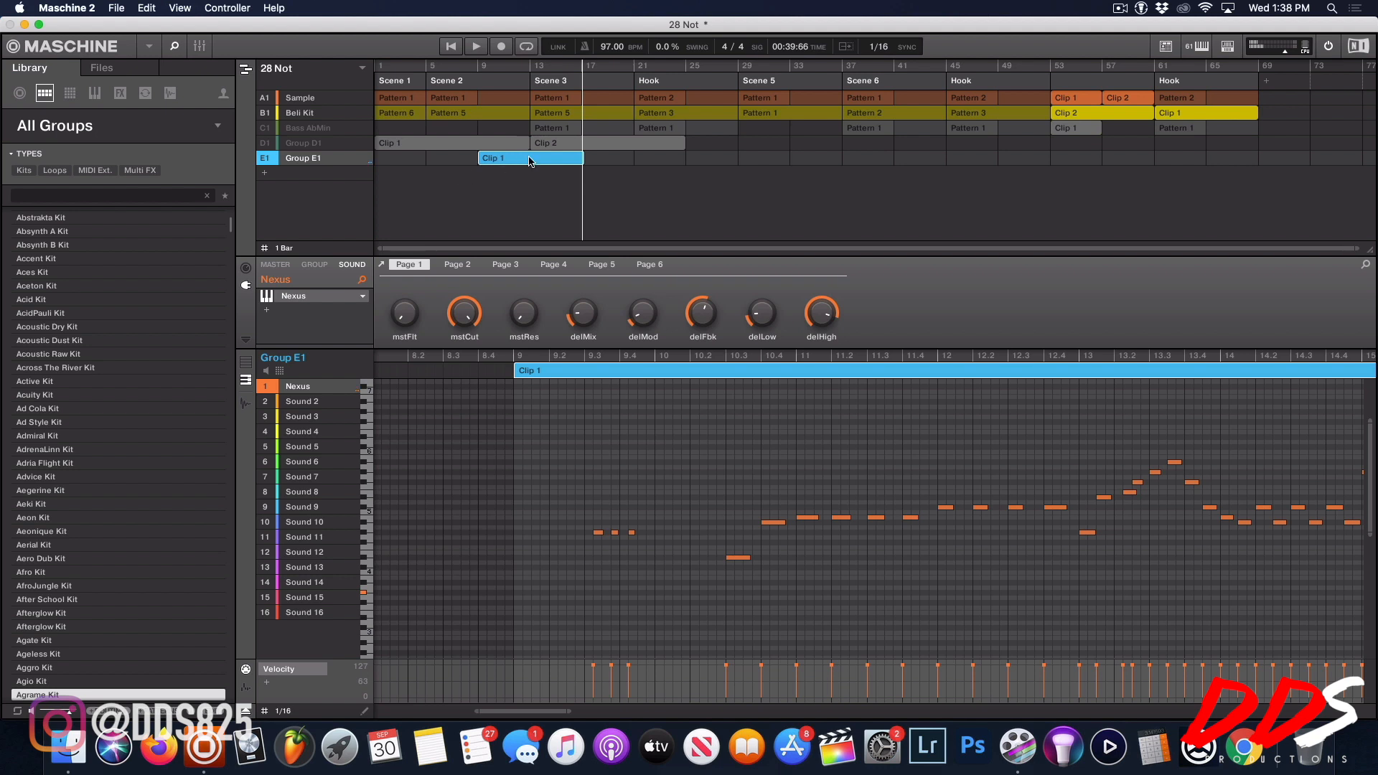
Step: Duplicate the Nexus clip directly after the original at bar 17, and delete the stray empty clip at the start of Scene 5
{"action": "left_click_drag", "start_coordinate": [529, 158], "coordinate": [640, 172]}
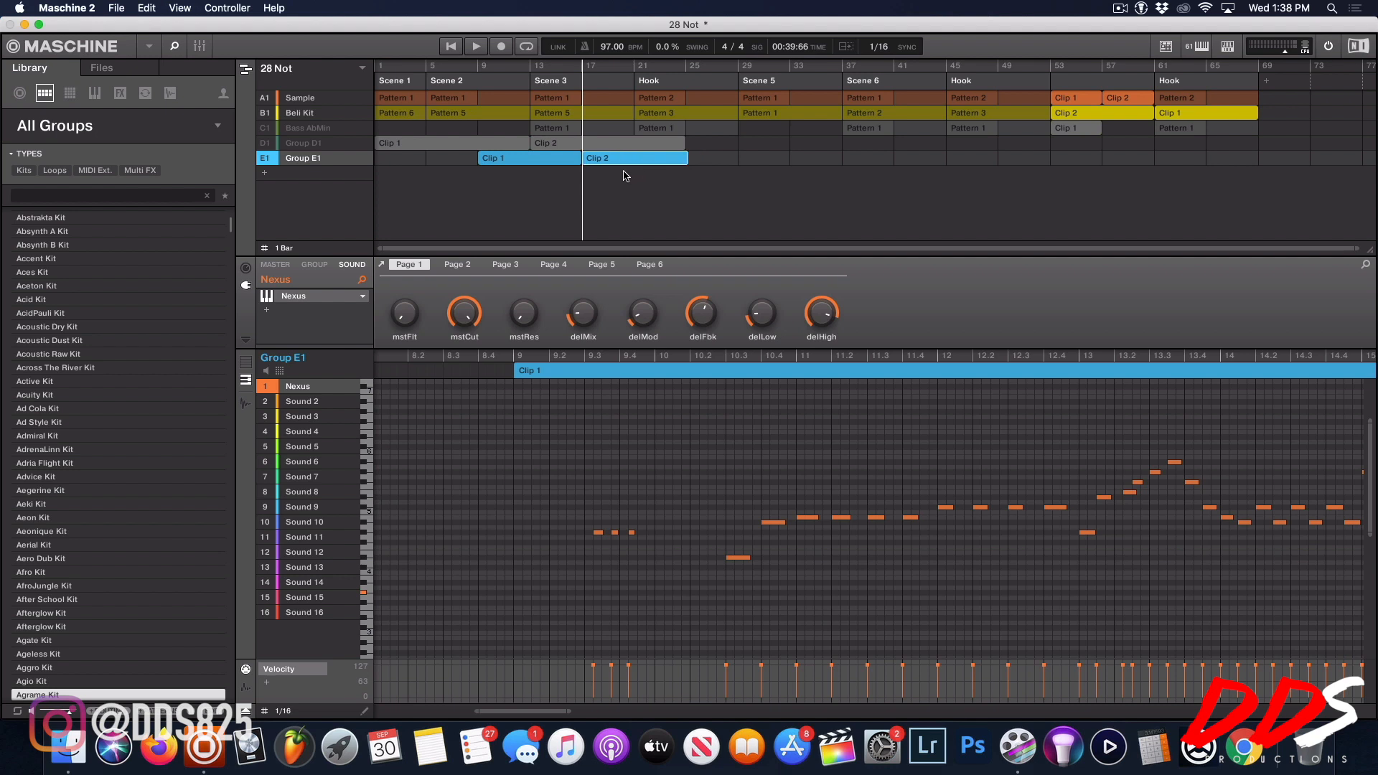
{"action": "mouse_move", "coordinate": [532, 160]}
{"action": "left_mouse_down"}
{"action": "mouse_move", "coordinate": [637, 169]}
{"action": "mouse_move", "coordinate": [535, 167]}
{"action": "left_mouse_up"}
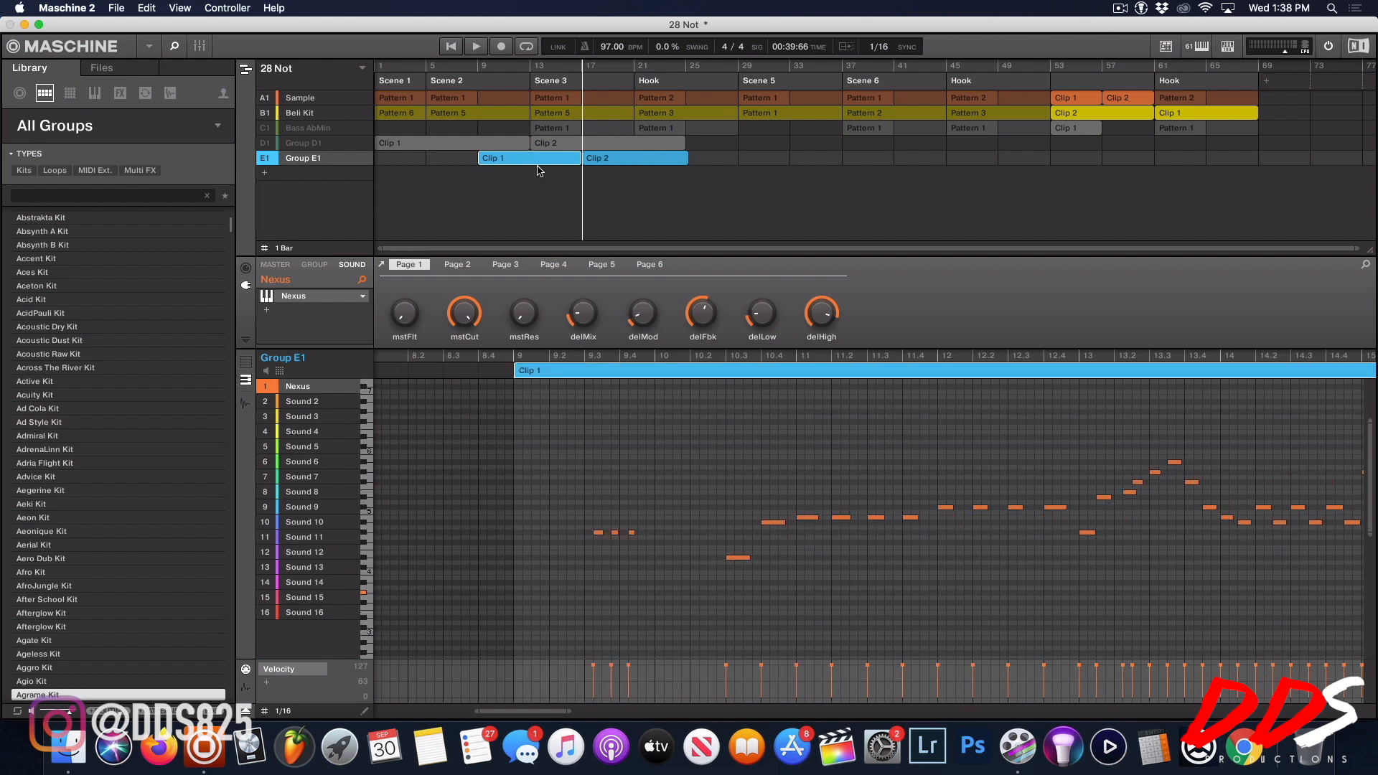
{"action": "left_click", "coordinate": [743, 160]}
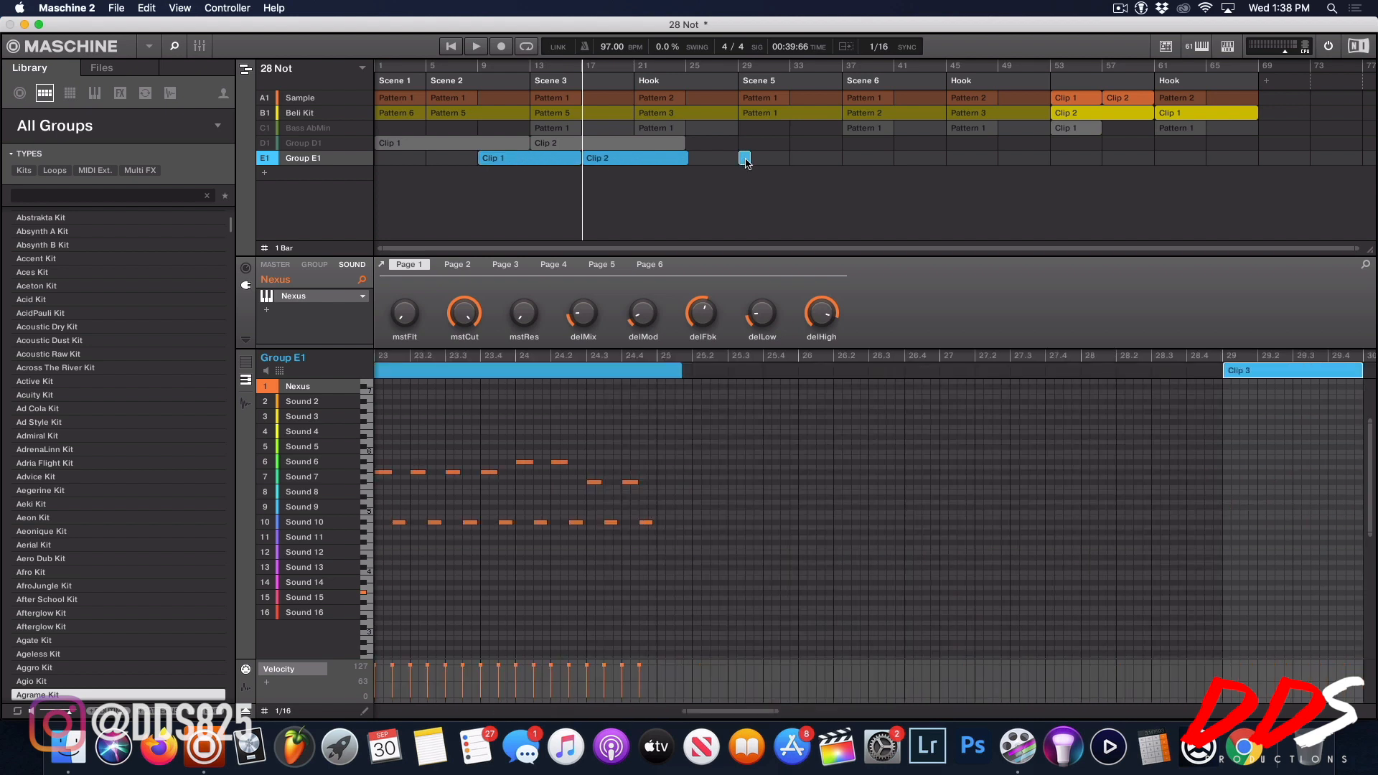
{"action": "key", "text": "Delete"}
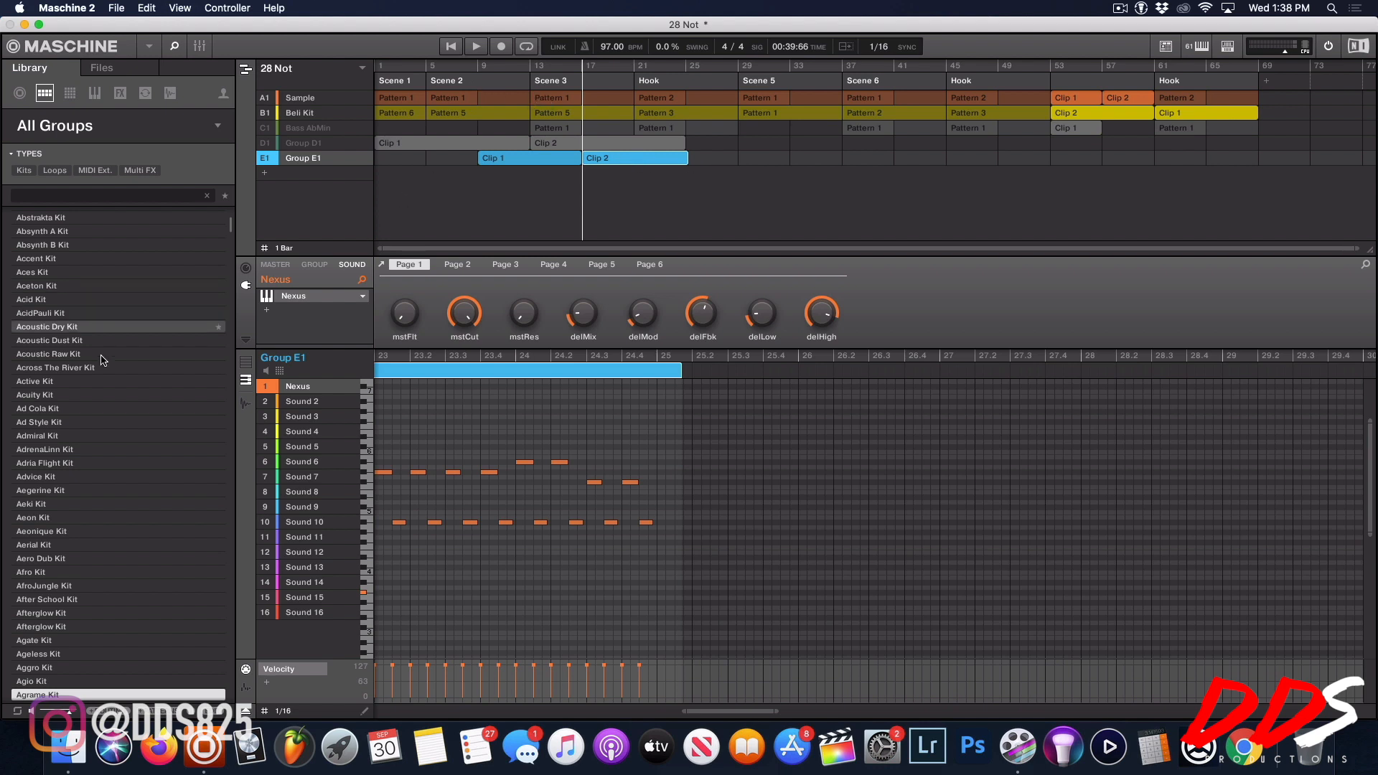
Step: Find the user kit DDS Transition Lower BPM and load it with its patterns as a new group below Group E1
{"action": "left_click", "coordinate": [224, 94]}
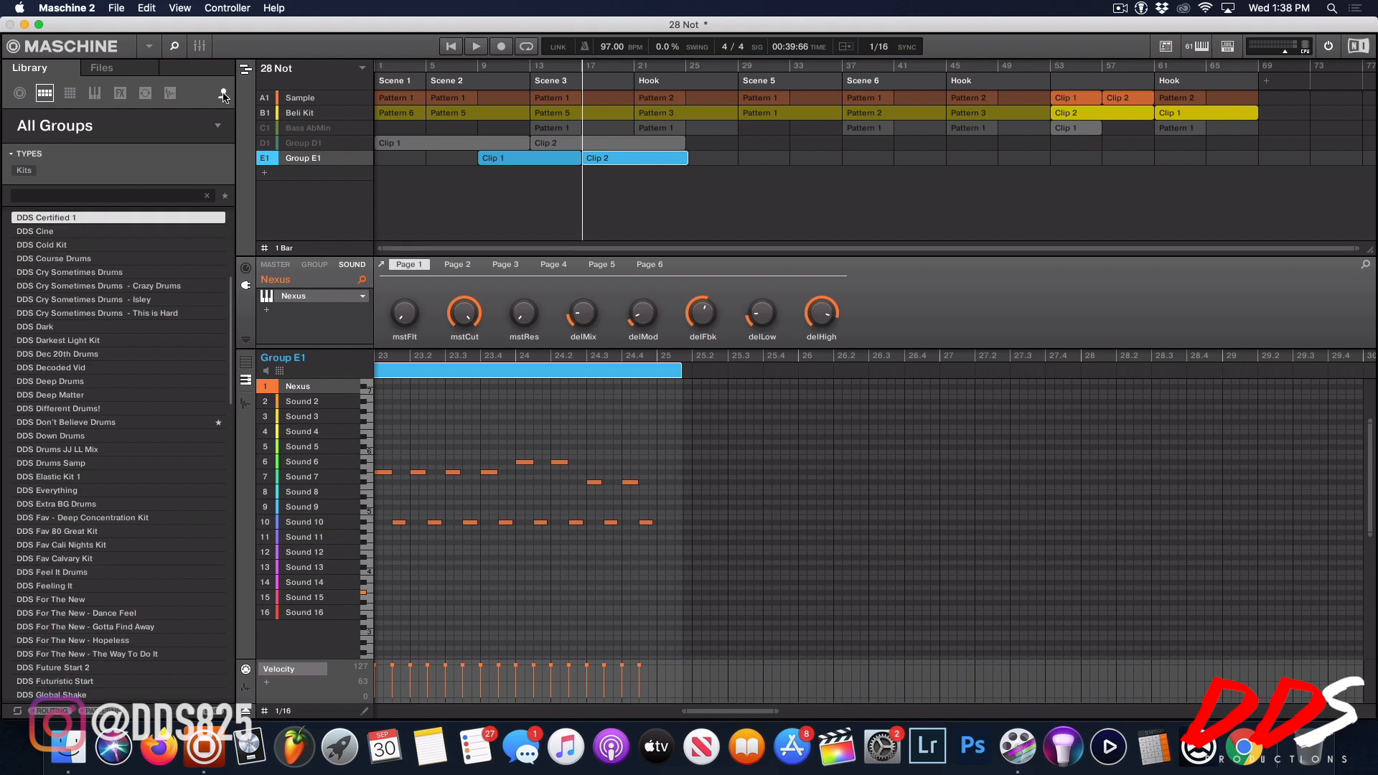
{"action": "scroll", "coordinate": [92, 436], "scroll_direction": "down", "scroll_amount": 5}
{"action": "scroll", "coordinate": [115, 431], "scroll_direction": "up", "scroll_amount": 10}
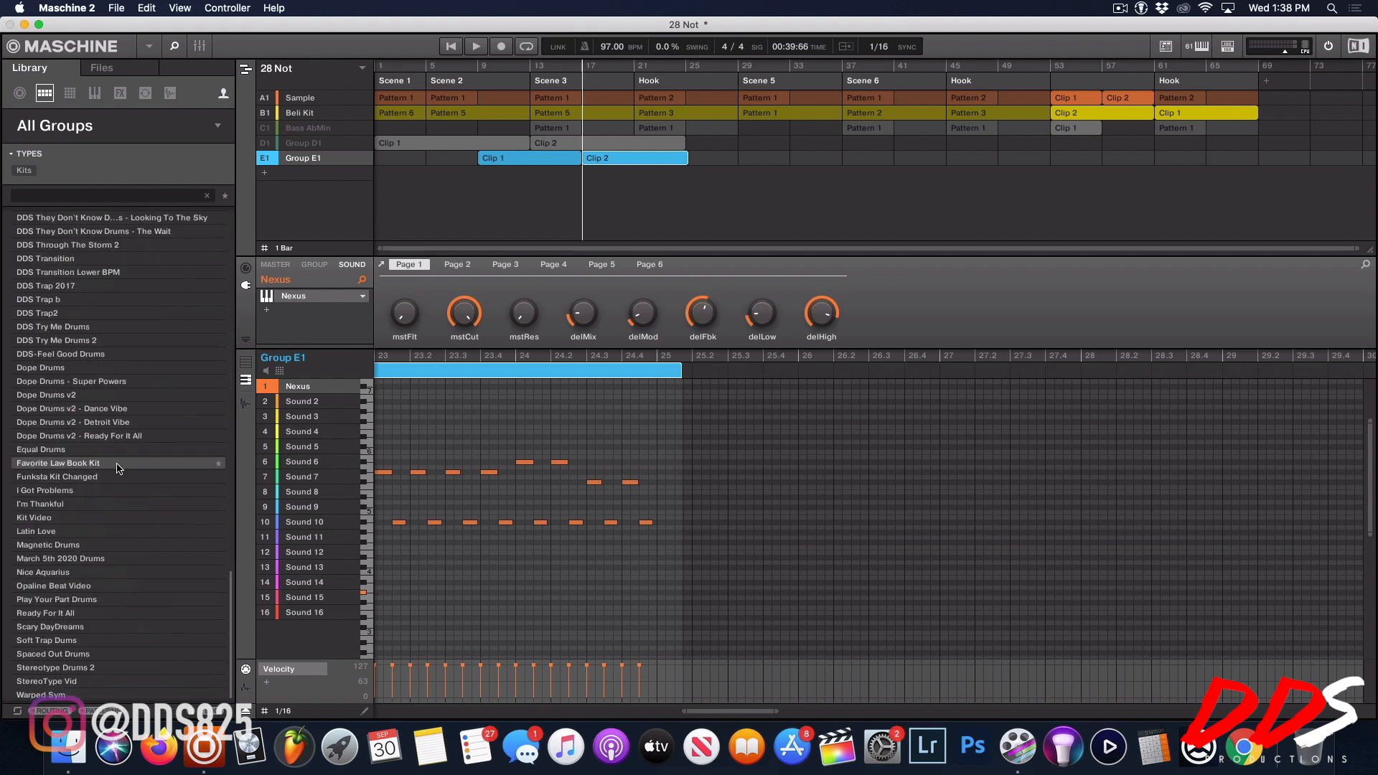
{"action": "scroll", "coordinate": [165, 503], "scroll_direction": "down", "scroll_amount": 15}
{"action": "scroll", "coordinate": [129, 402], "scroll_direction": "up", "scroll_amount": 3}
{"action": "left_click", "coordinate": [118, 355]}
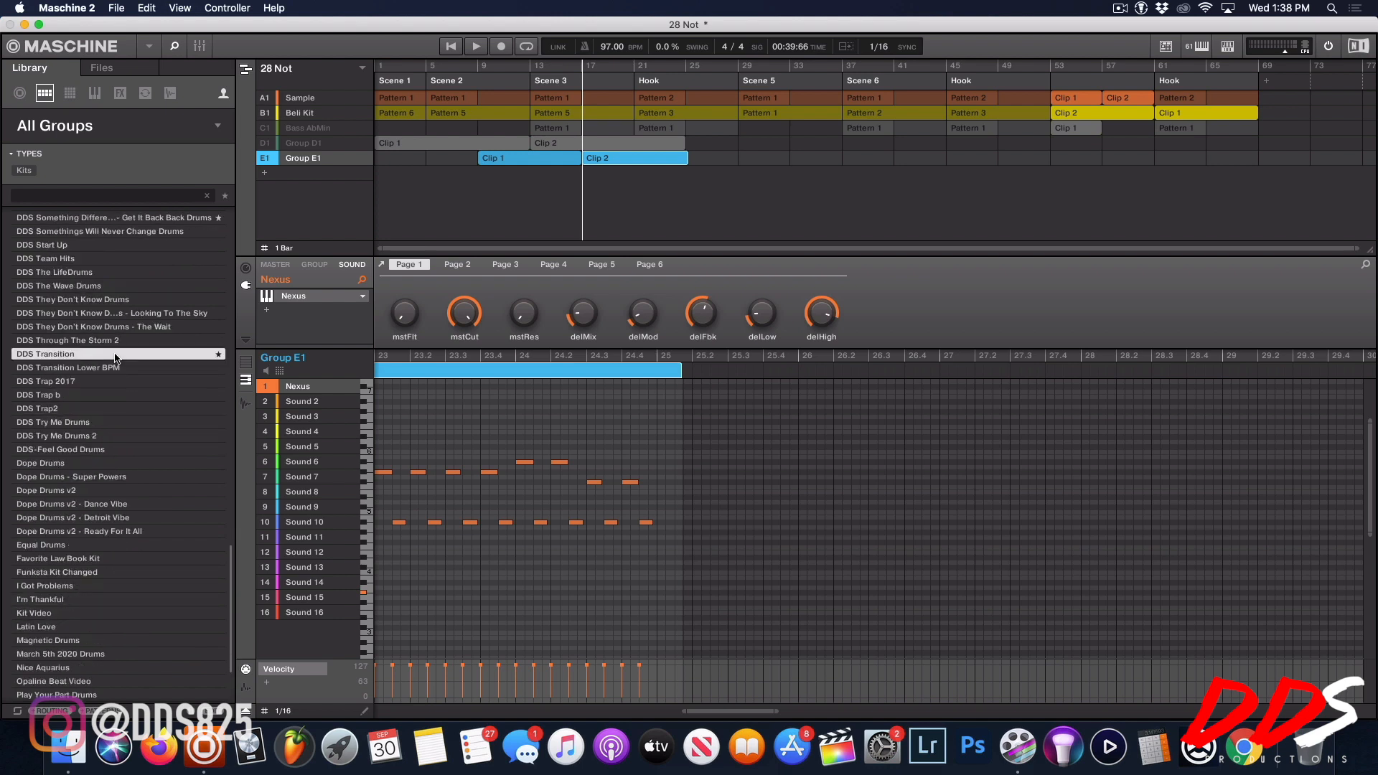
{"action": "left_click", "coordinate": [121, 373]}
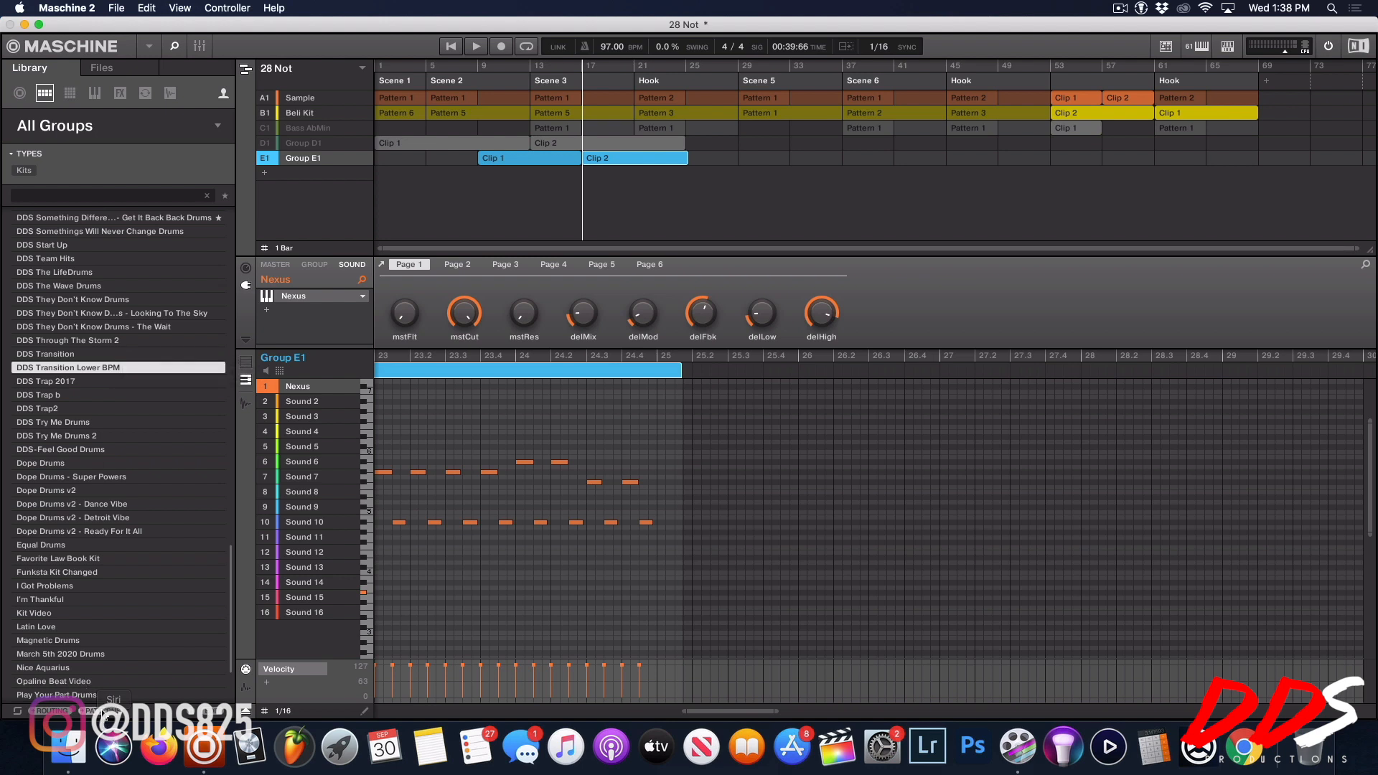
{"action": "left_click_drag", "start_coordinate": [105, 371], "coordinate": [277, 174]}
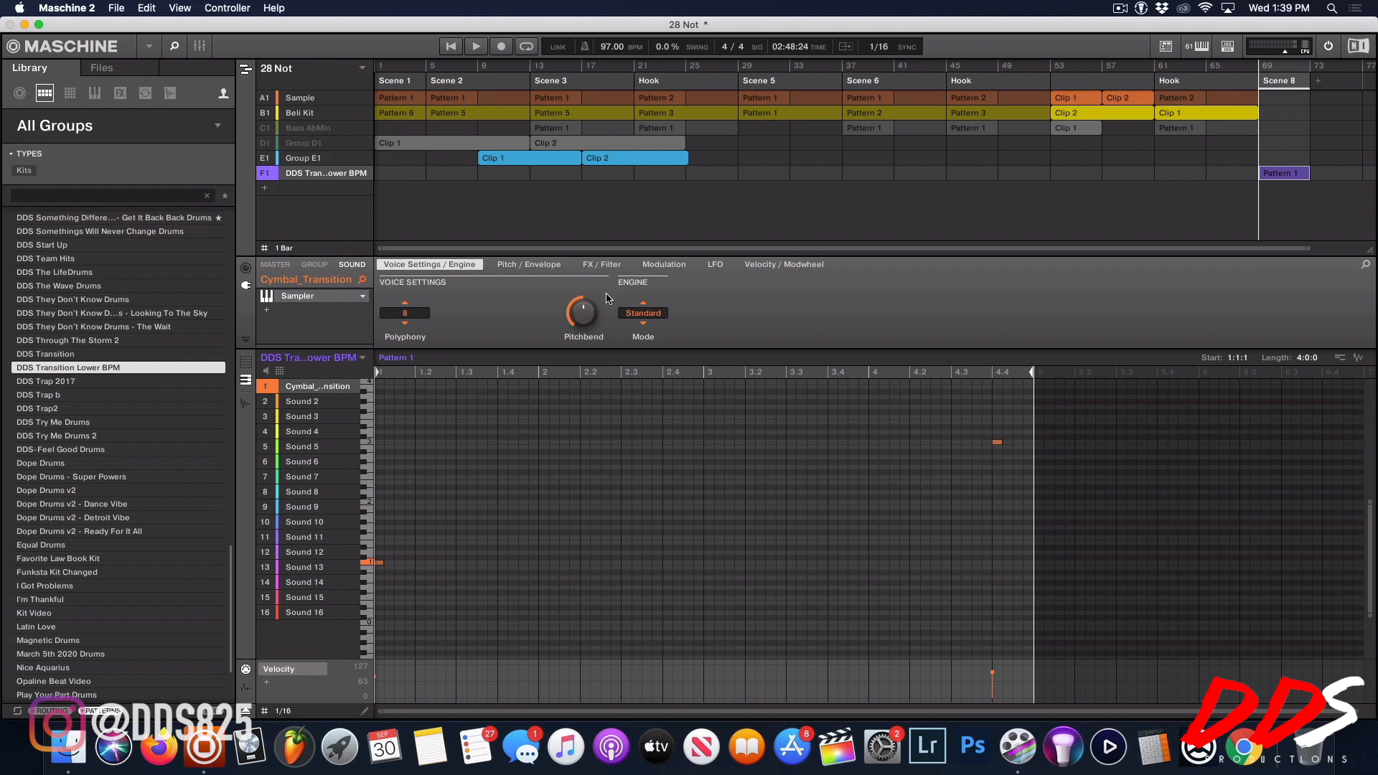
Step: Show the transition kit in the pad grid view and examine the cymbal hits in its Pattern 1 and Pattern 2
{"action": "scroll", "coordinate": [237, 367], "scroll_direction": "up", "scroll_amount": 15}
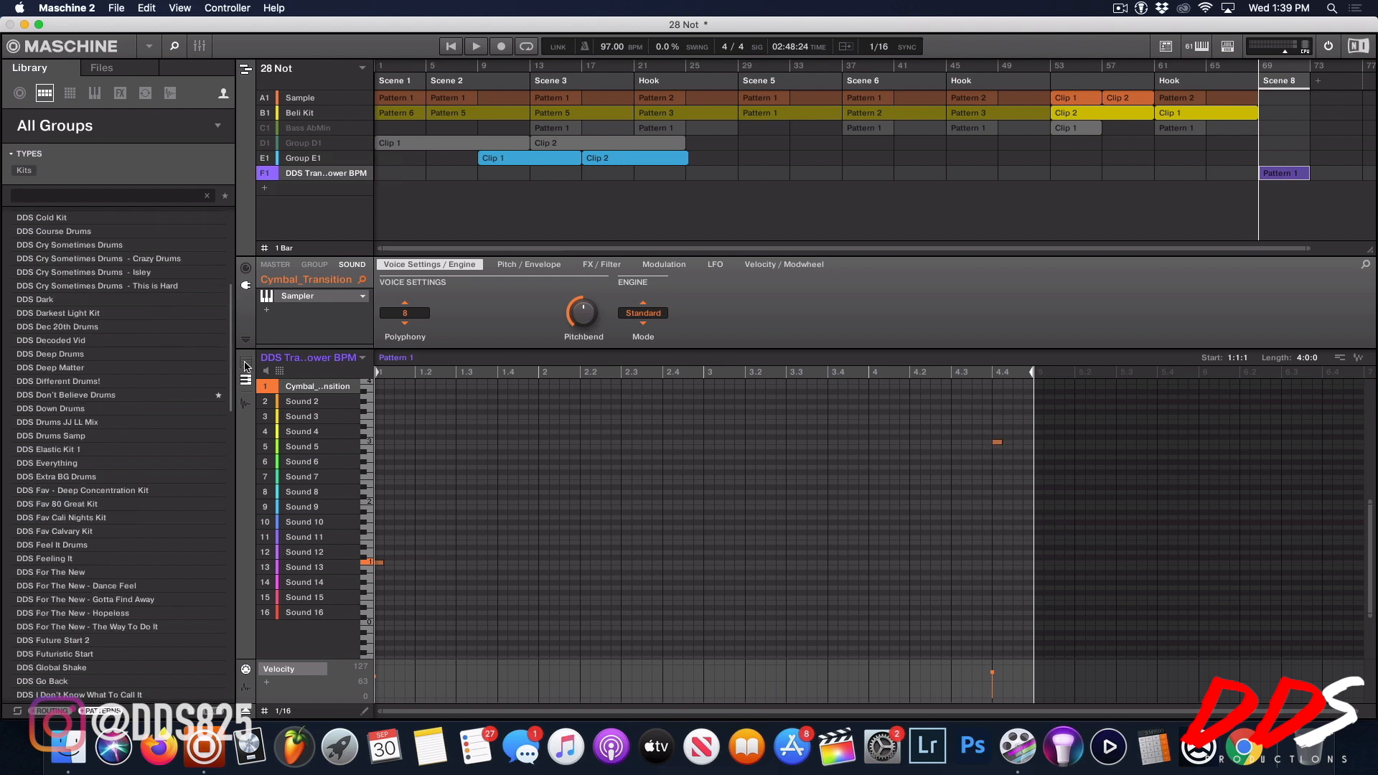
{"action": "left_click", "coordinate": [244, 362]}
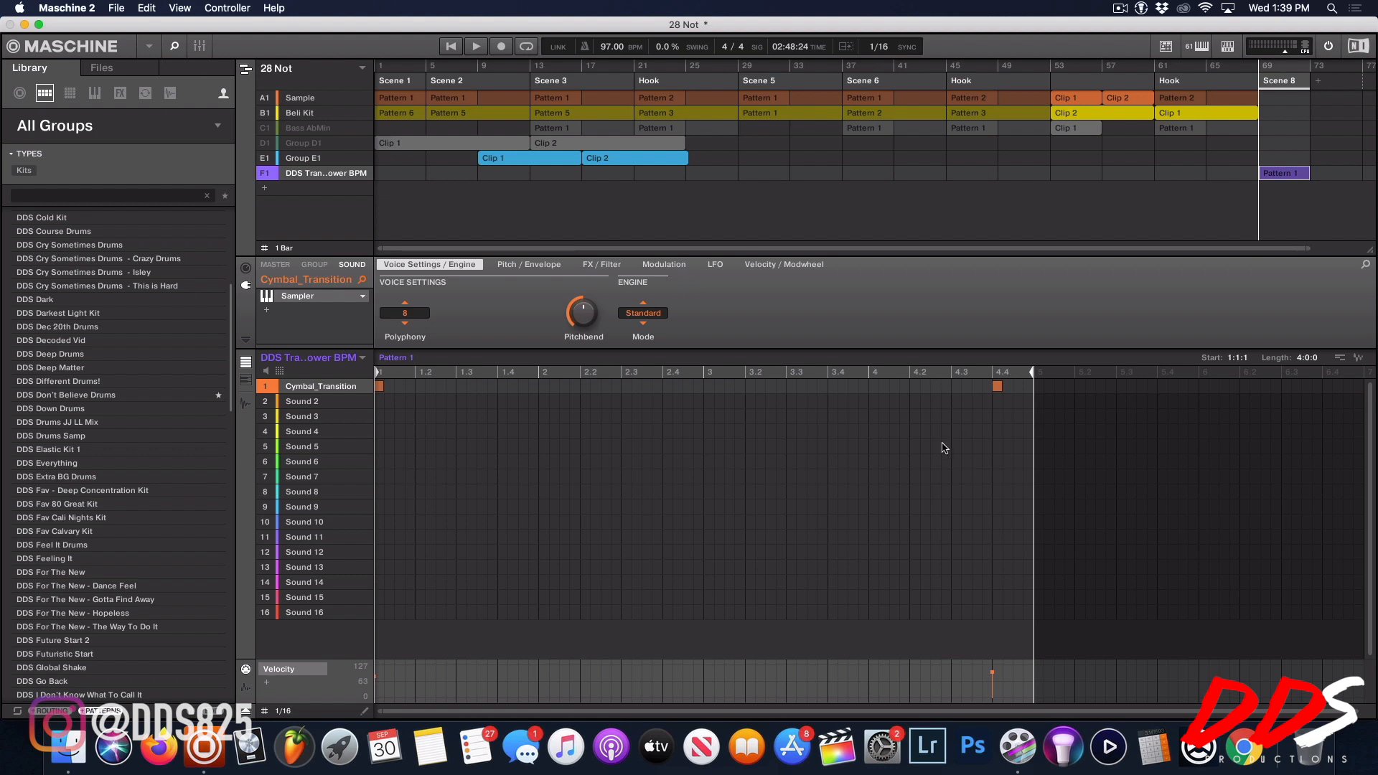
{"action": "key", "text": "super+z"}
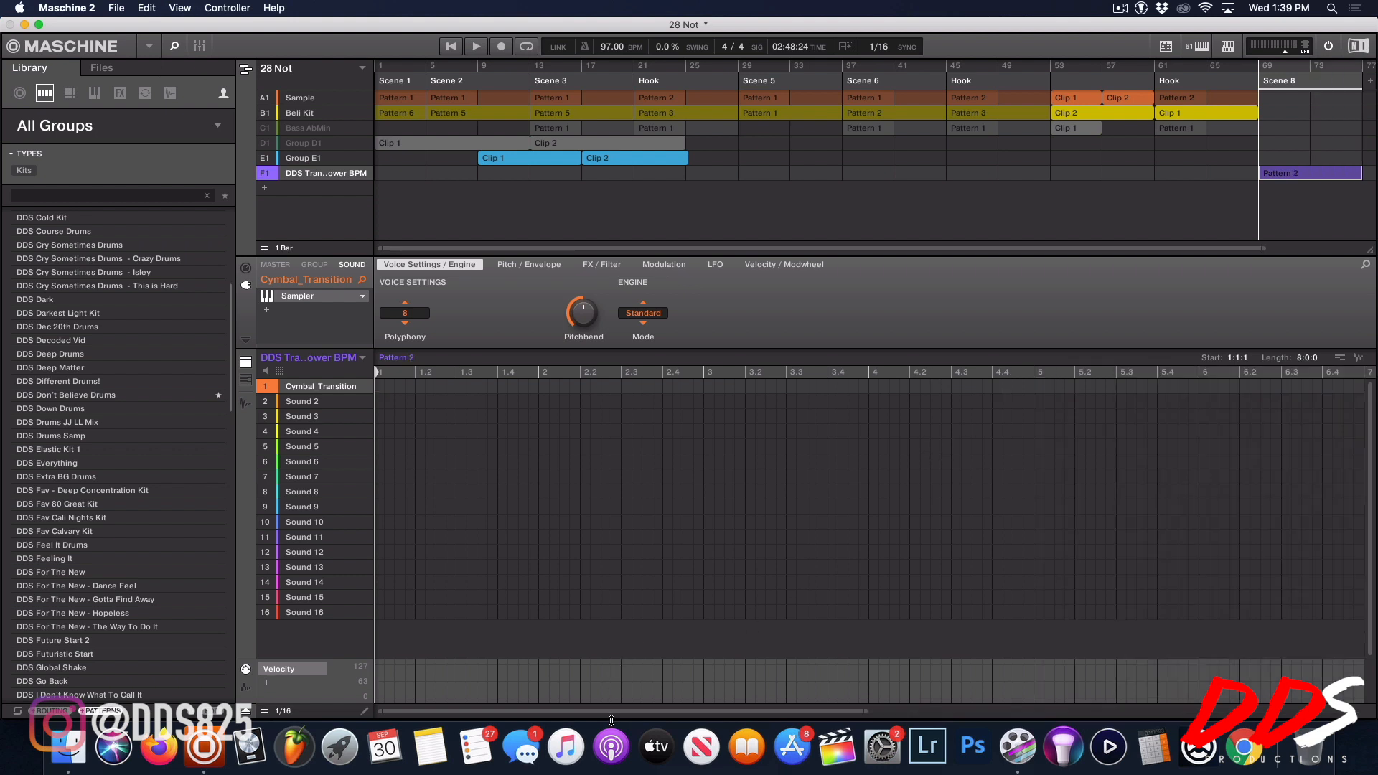
{"action": "left_click_drag", "start_coordinate": [612, 712], "coordinate": [1033, 711]}
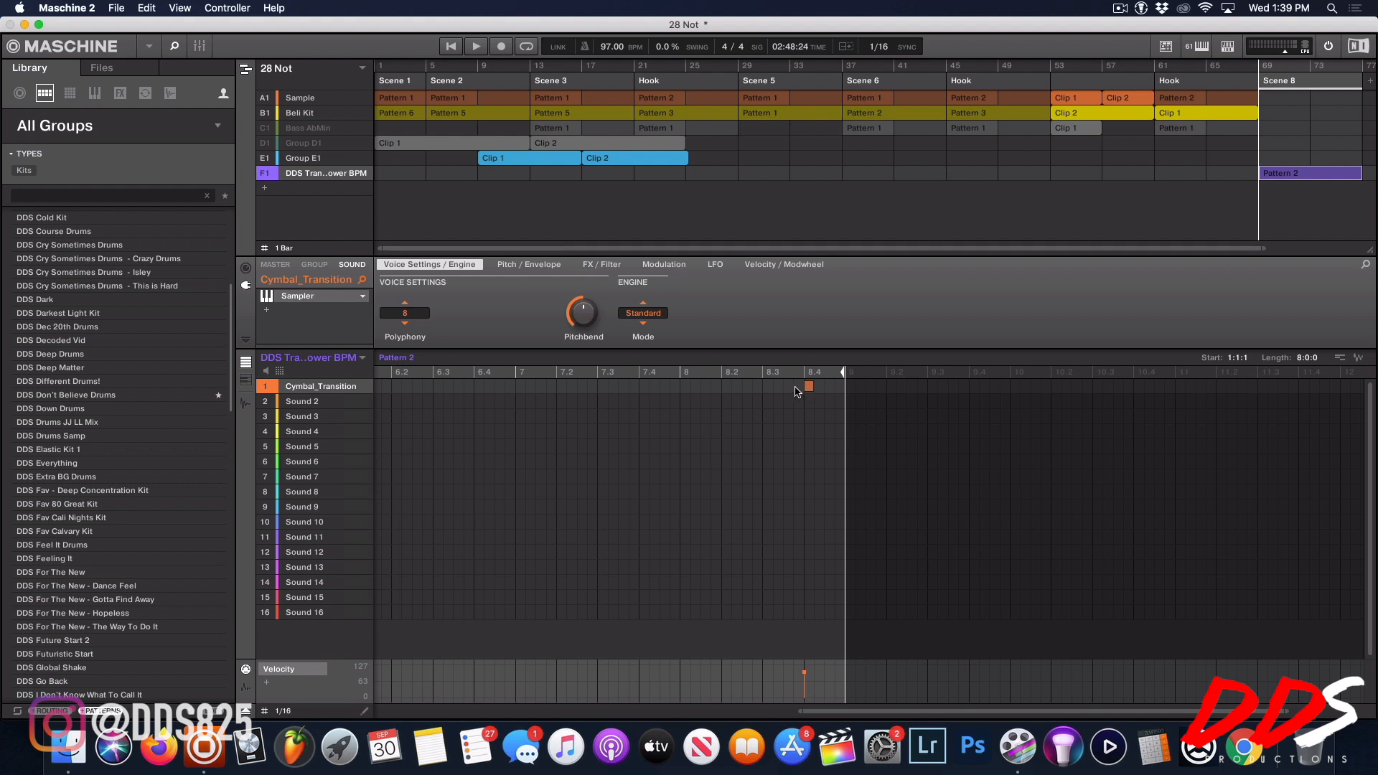
{"action": "key", "text": "super+z"}
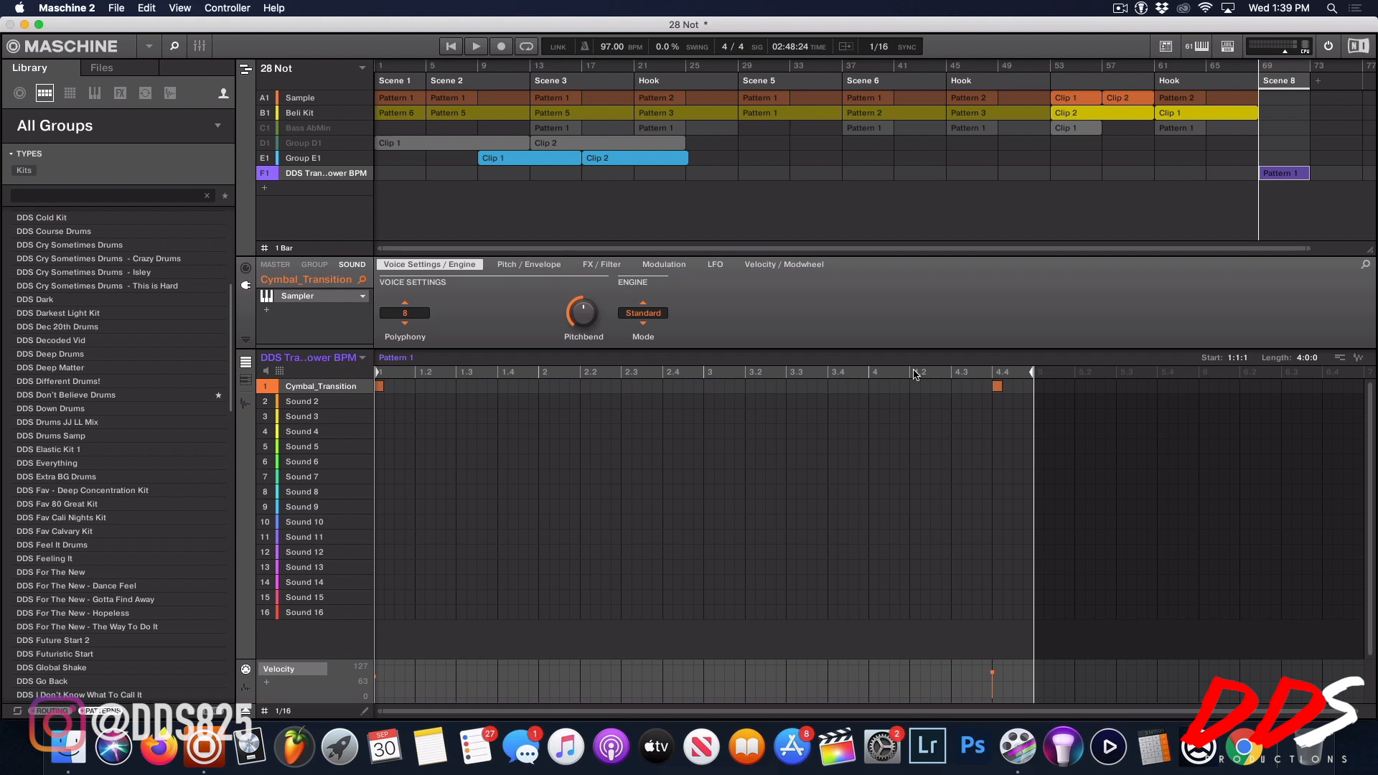
Step: Mute the DDS Transition Lower BPM group and select the first Nexus clip on Group E1
{"action": "left_click", "coordinate": [271, 175]}
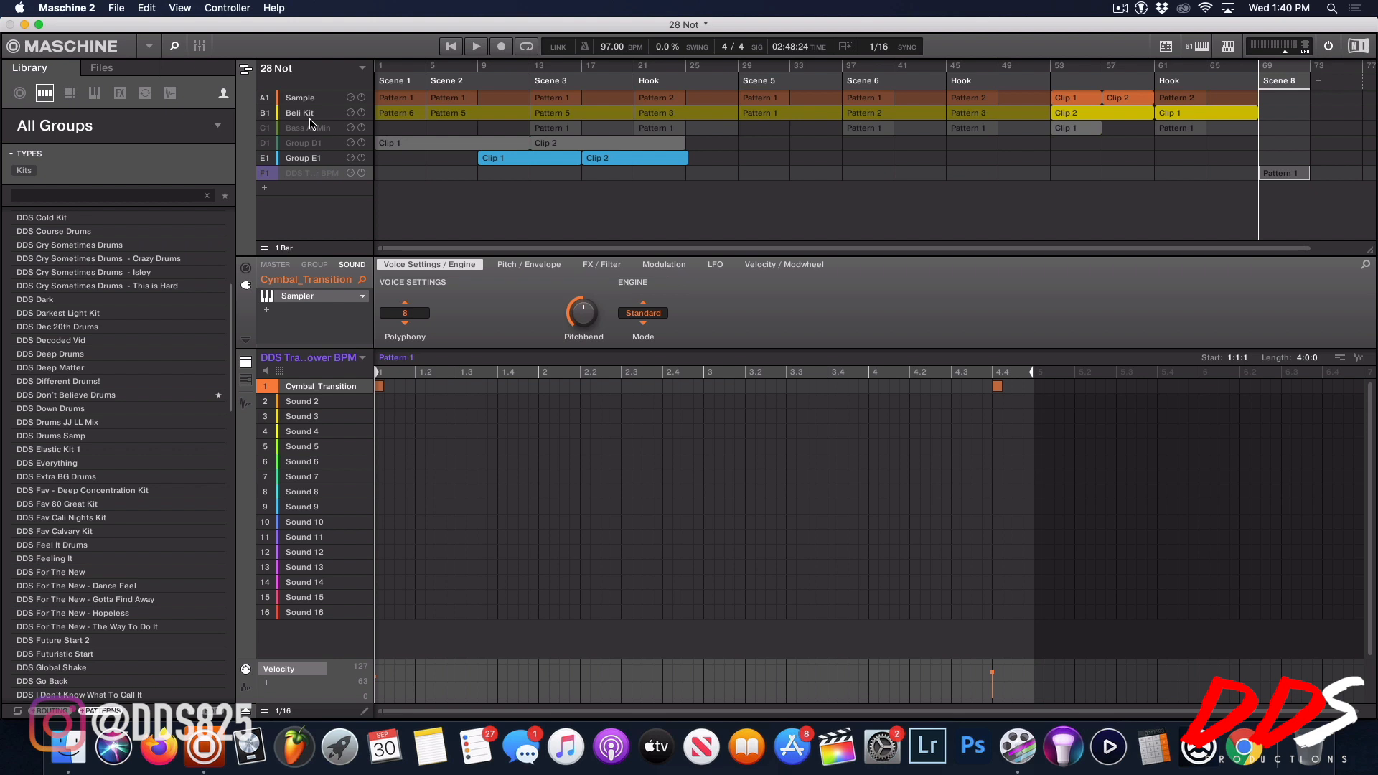
{"action": "left_click", "coordinate": [524, 162]}
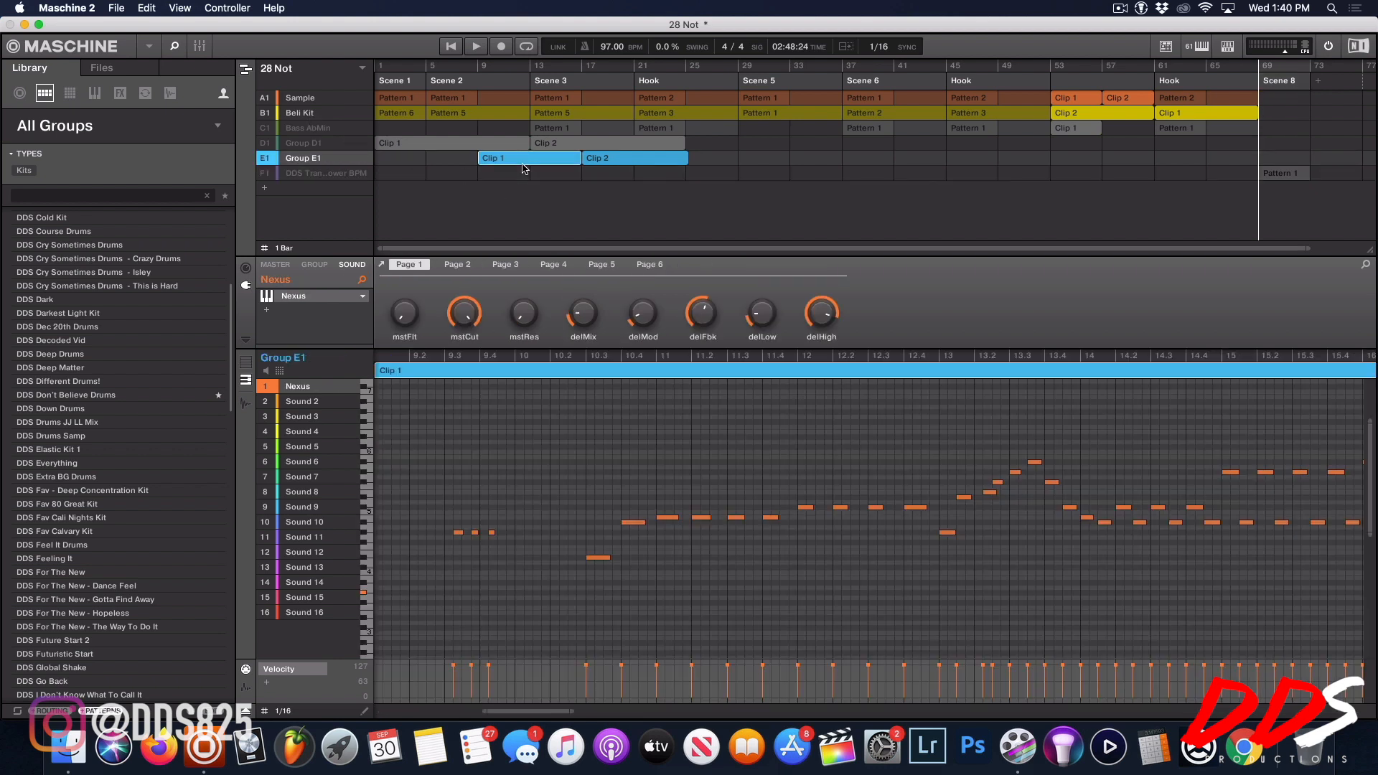